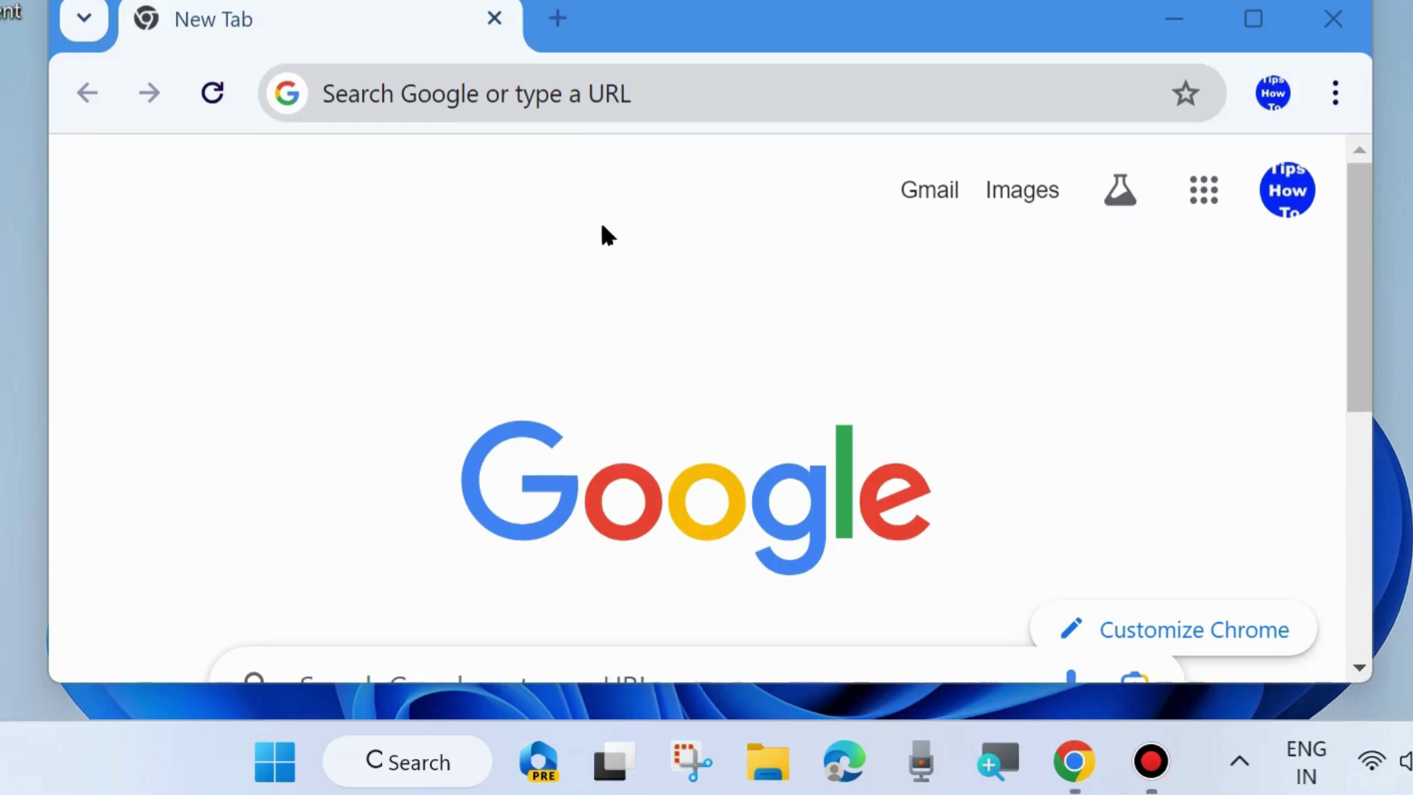
Step: Open Chrome's Manage Extensions page from the three-dot menu
left_click(1335, 94)
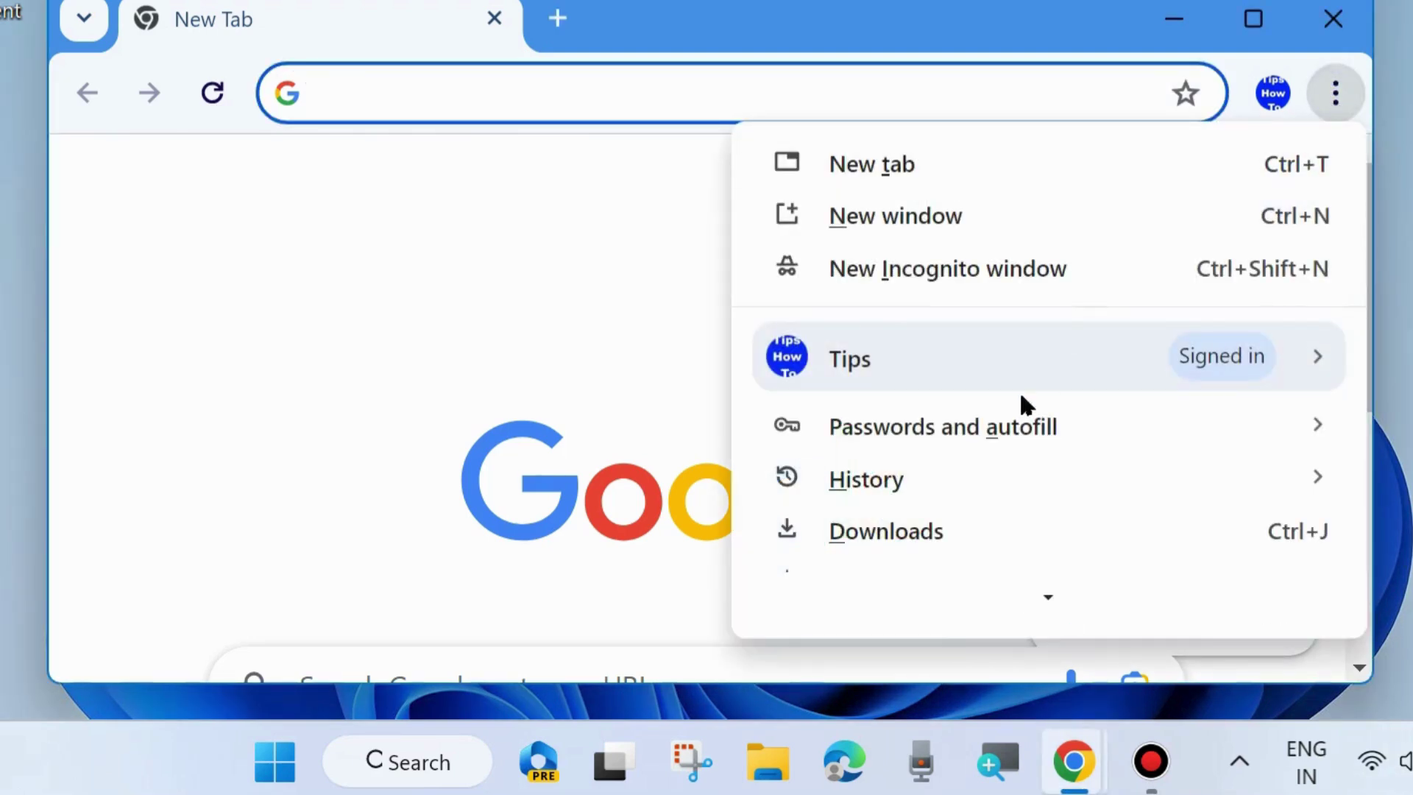
scroll(1031, 567, "down", 5)
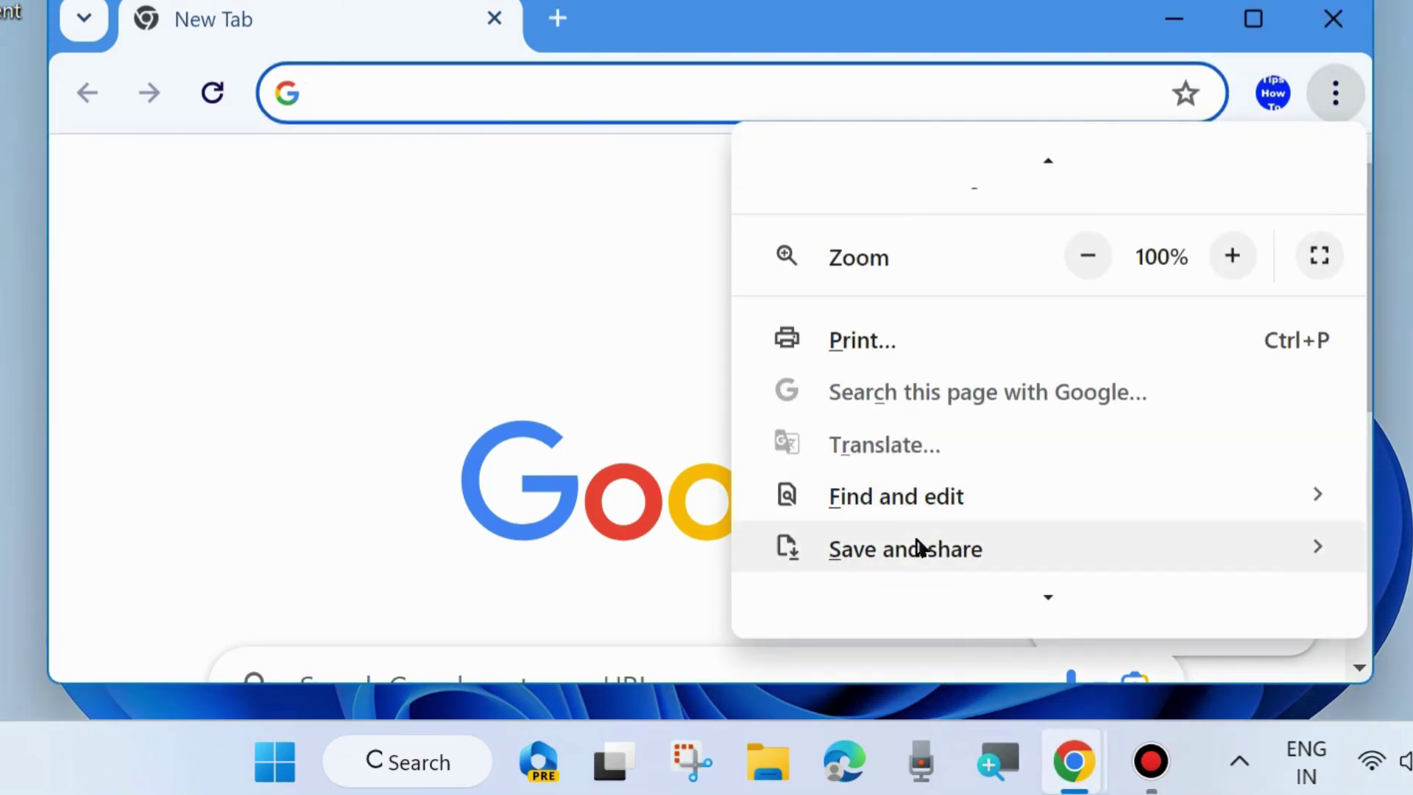
scroll(902, 466, "up", 3)
mouse_move(881, 368)
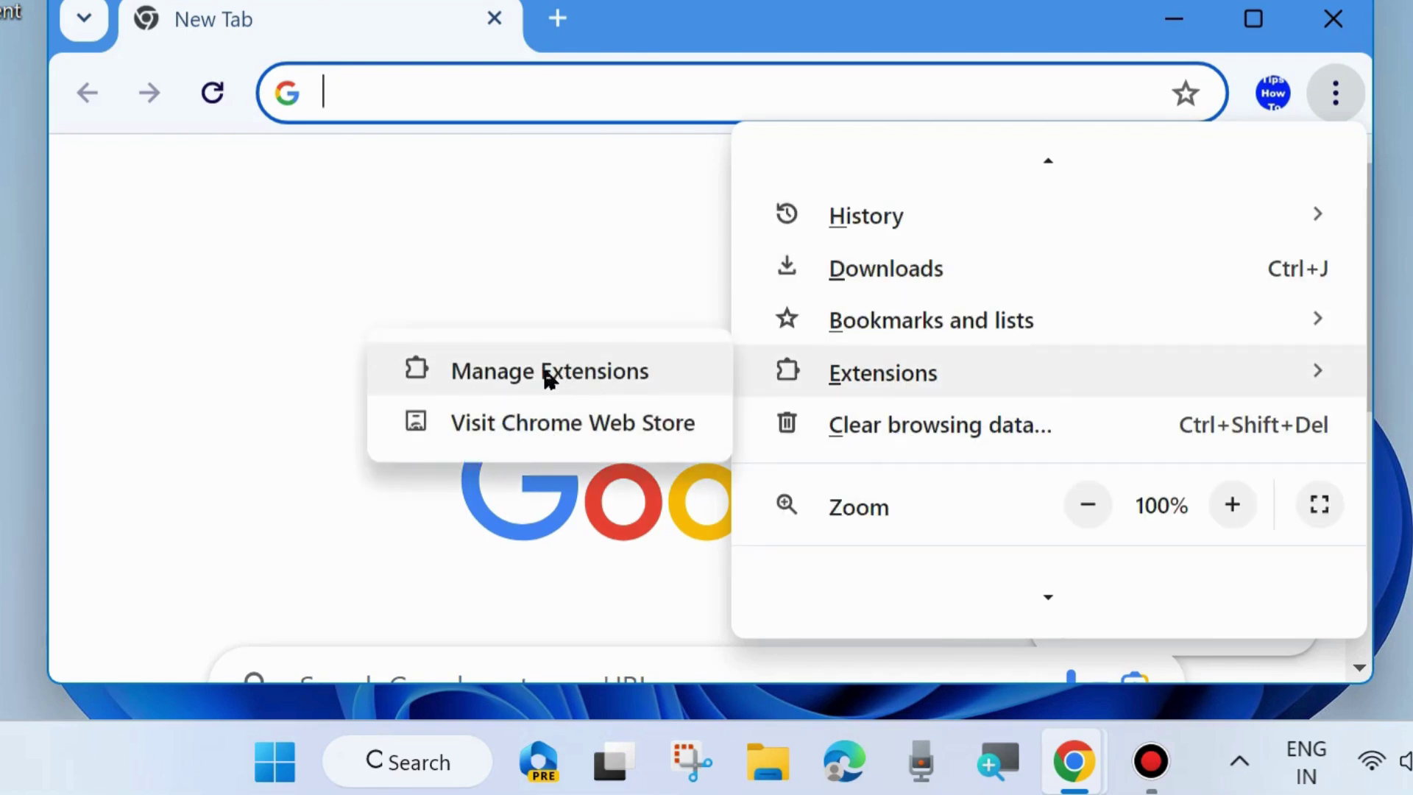
left_click(555, 374)
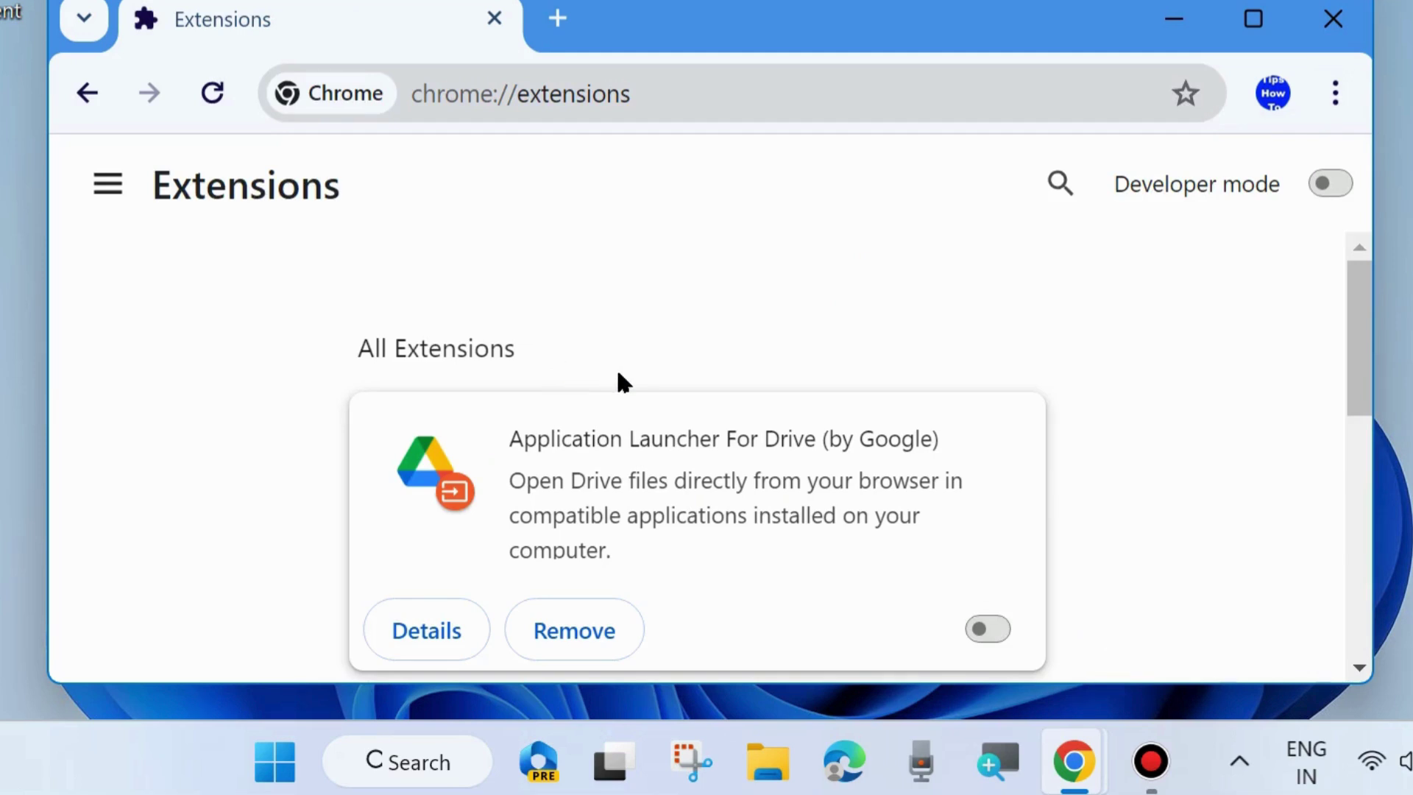
Step: Check that every listed extension is disabled, then close the Chrome window
scroll(615, 381, "down", 2)
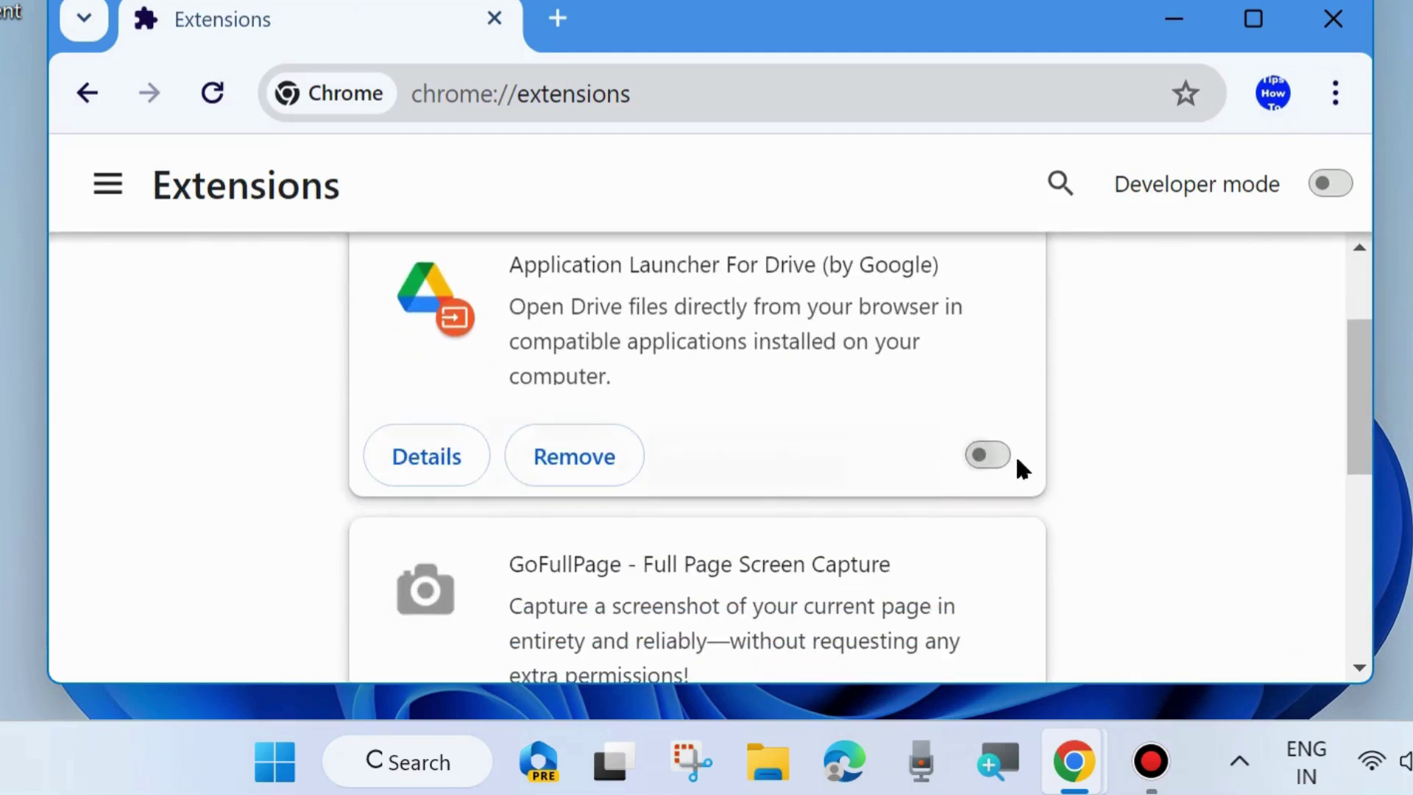
scroll(1012, 458, "down", 2)
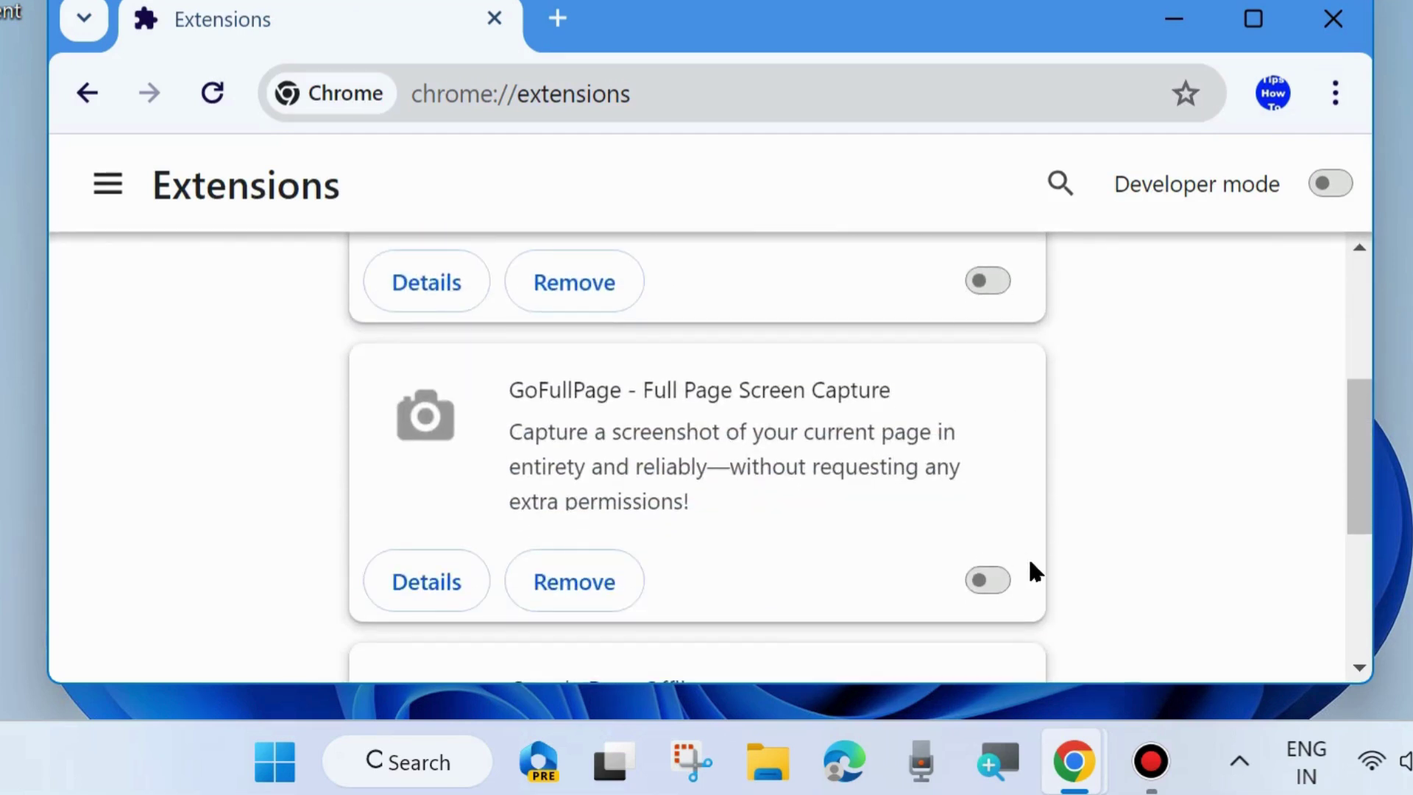
scroll(1001, 572, "down", 3)
scroll(983, 558, "down", 2)
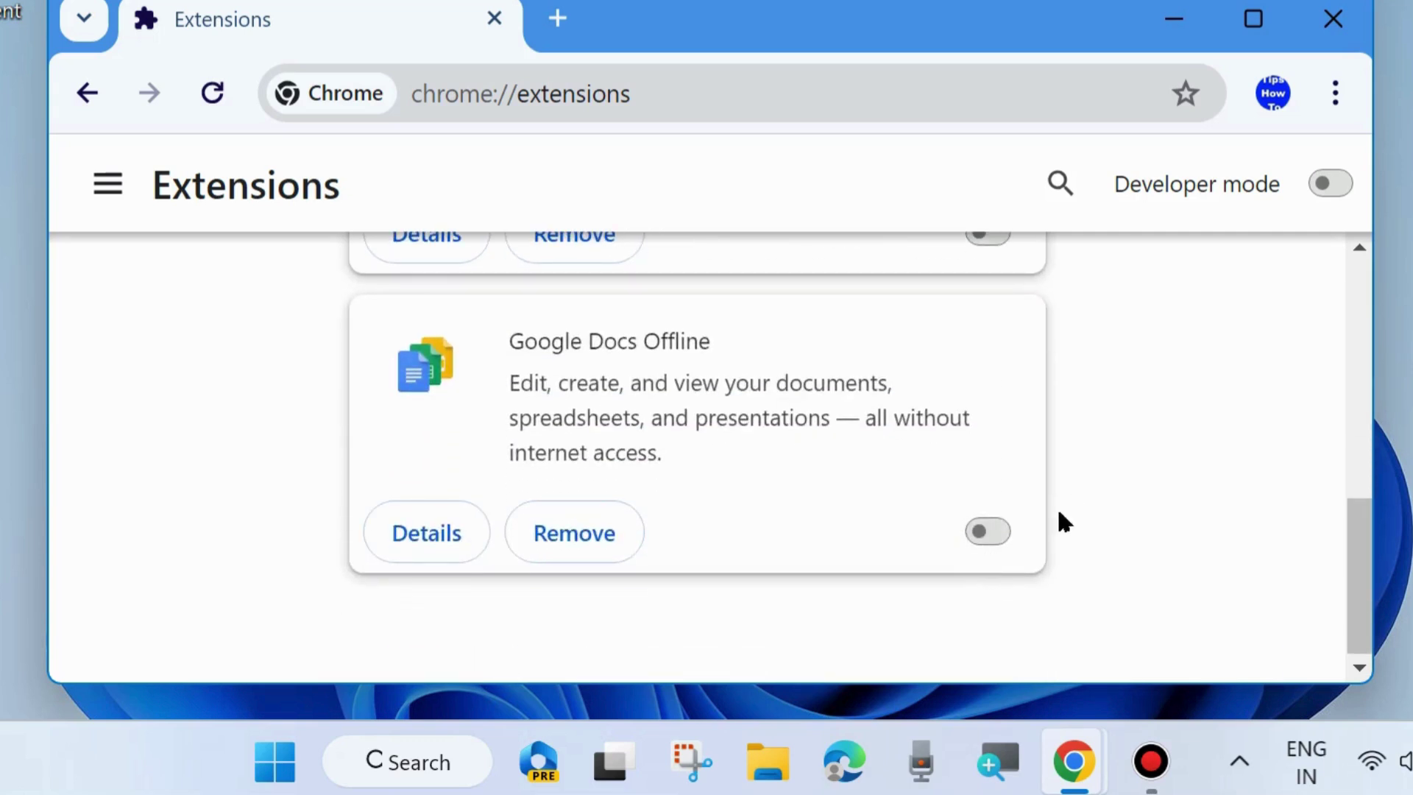
scroll(665, 445, "up", 5)
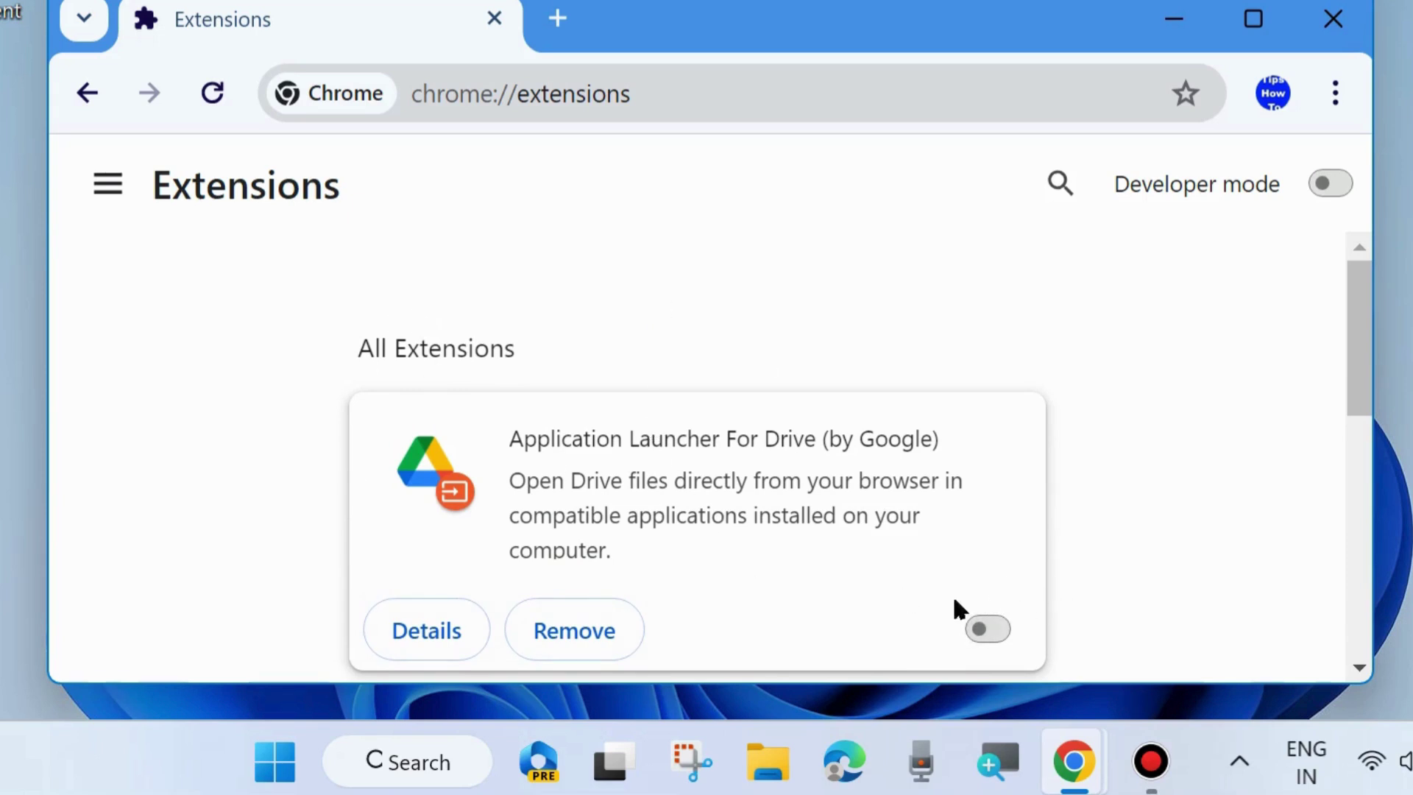
left_click(1334, 23)
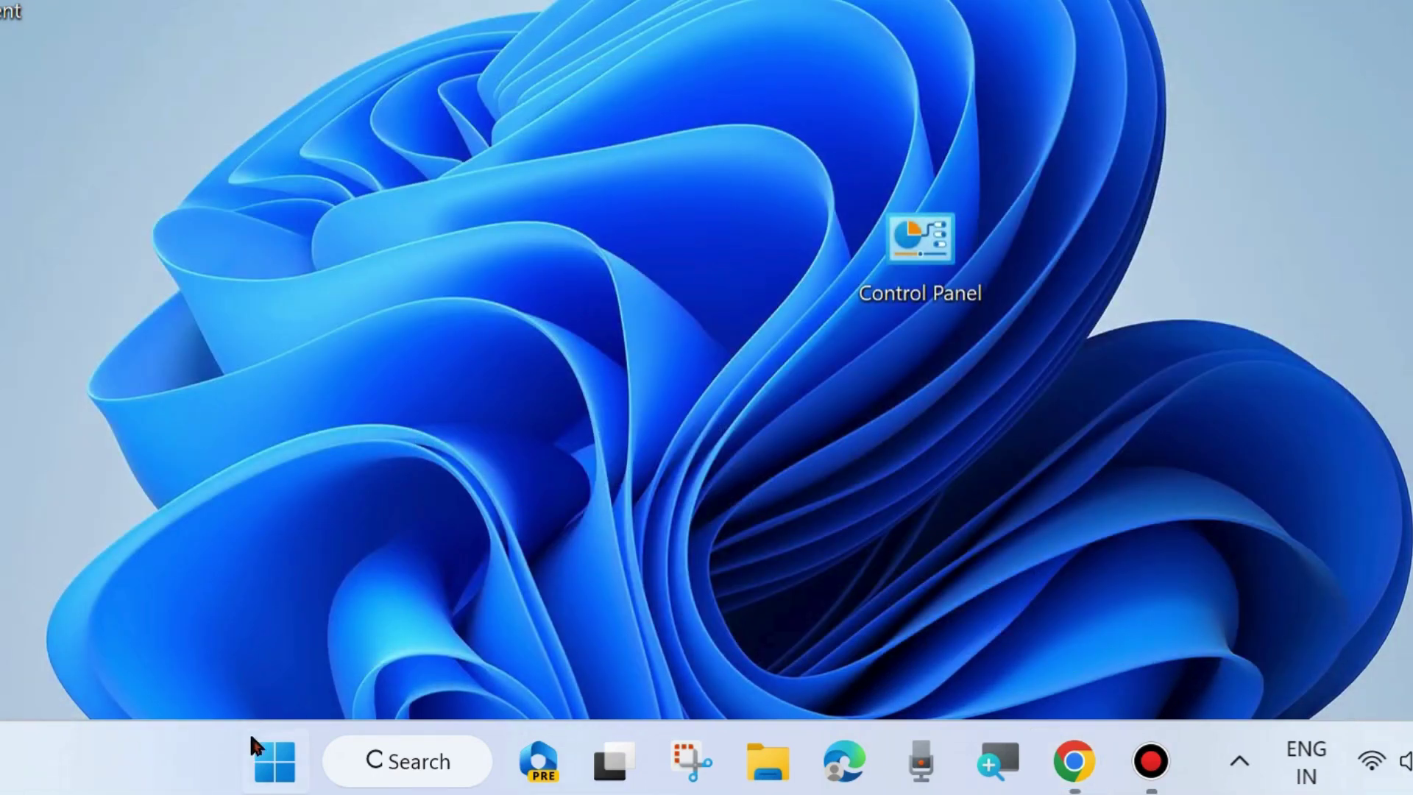
right_click(276, 754)
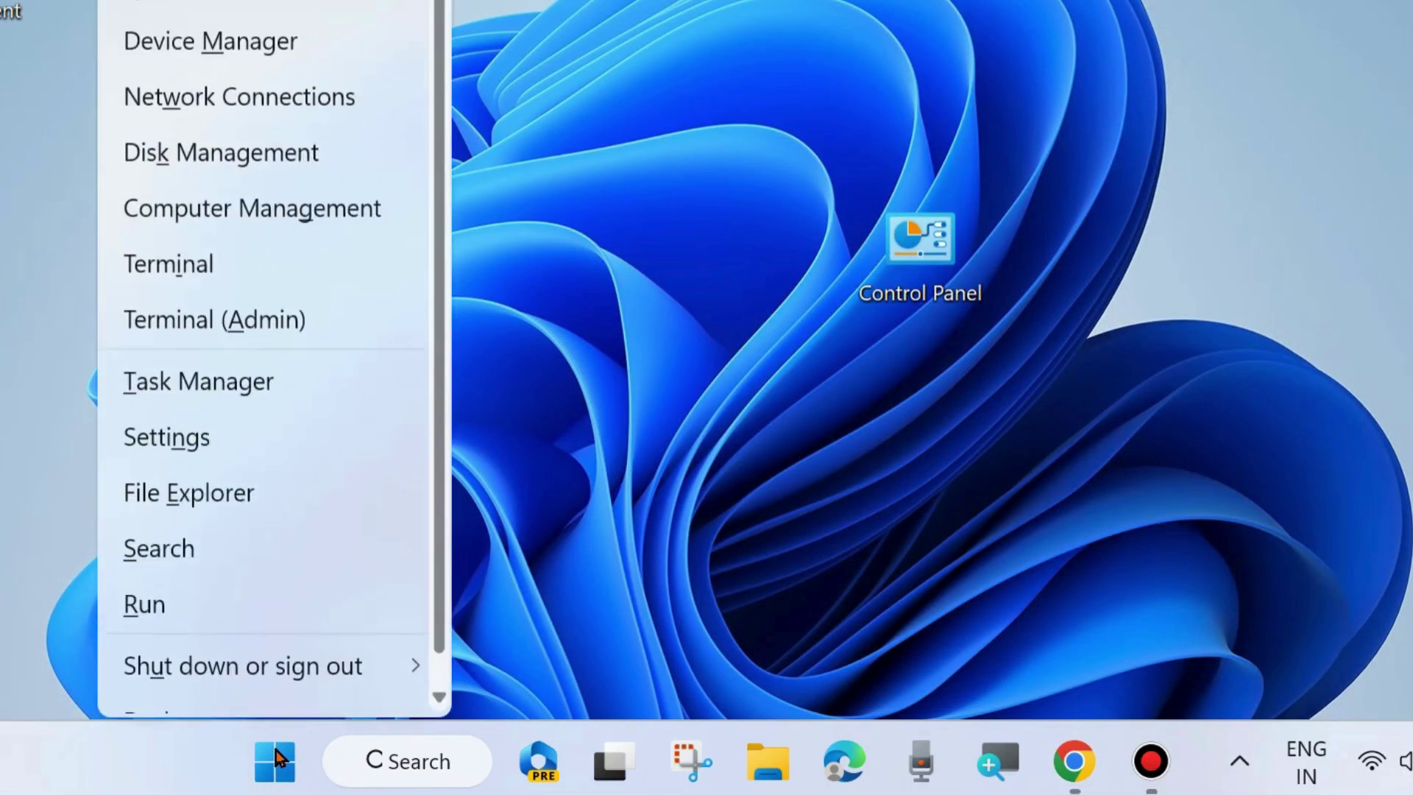
left_click(175, 436)
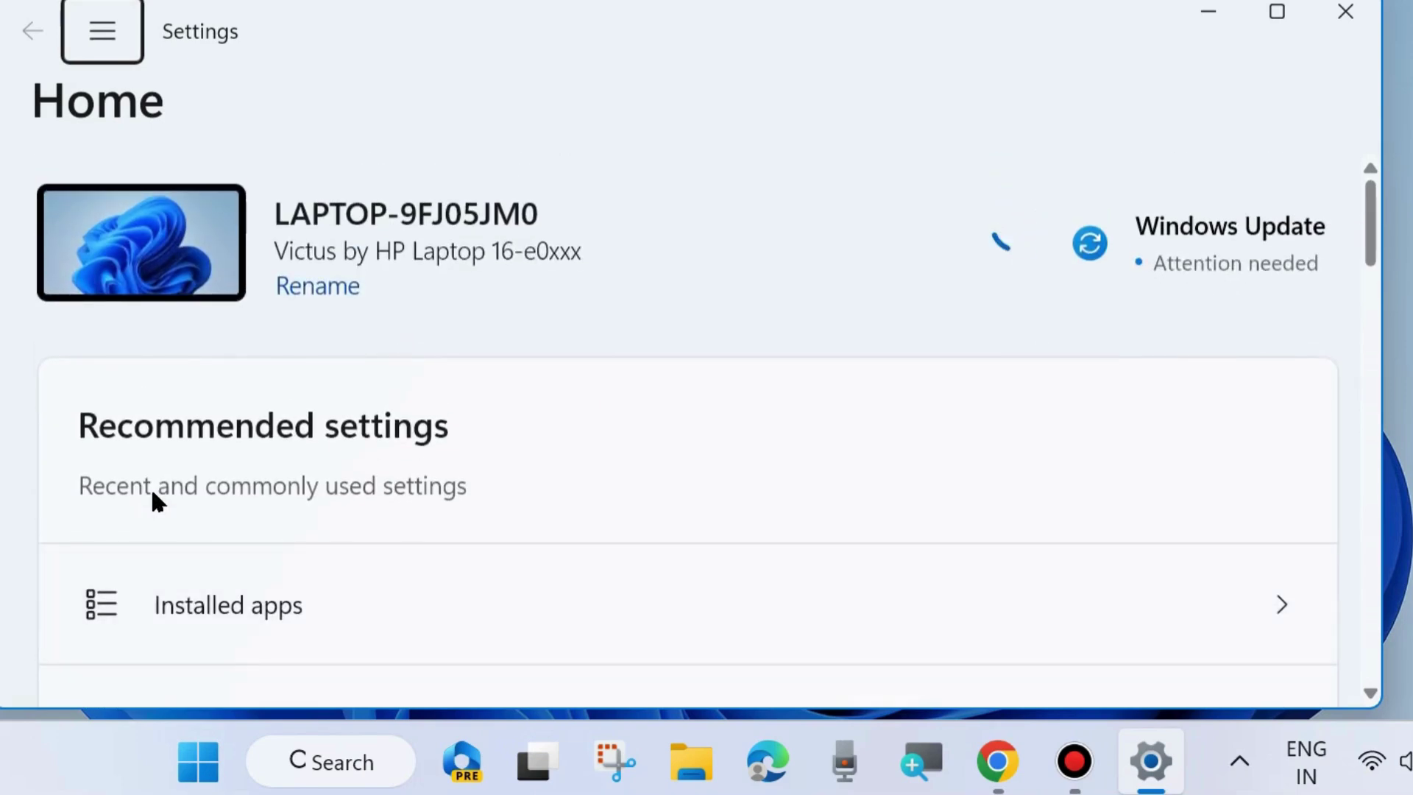
left_click(99, 33)
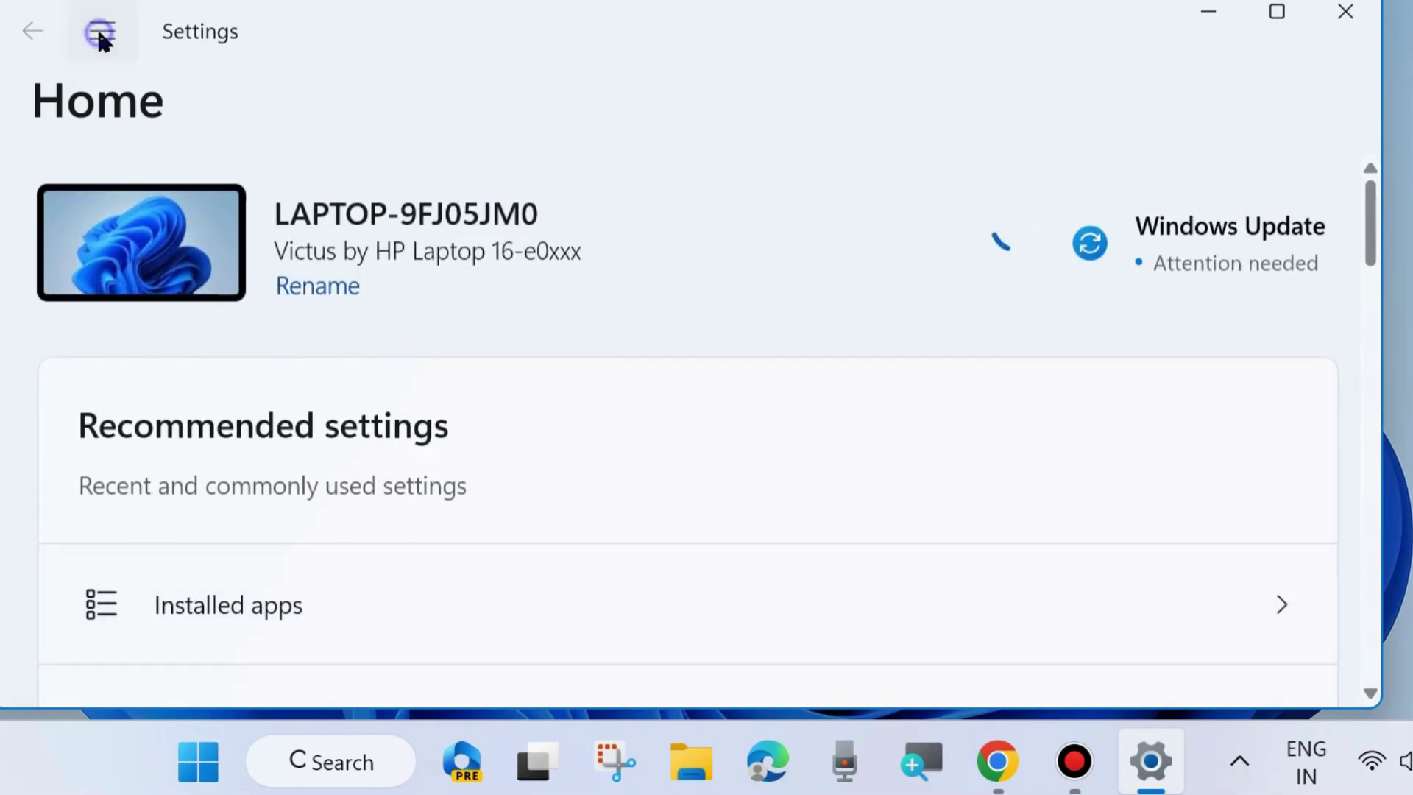
scroll(180, 486, "down", 1)
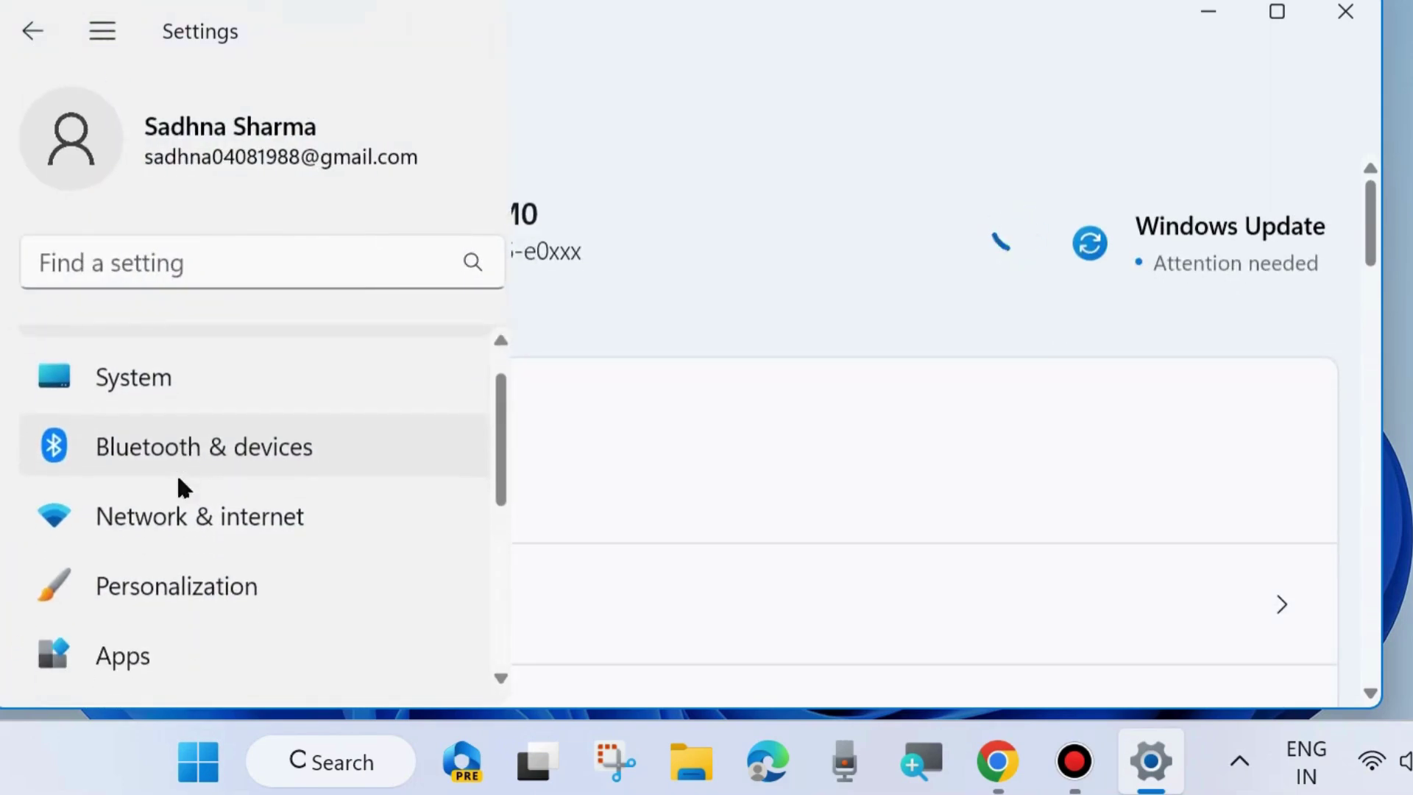
left_click(168, 519)
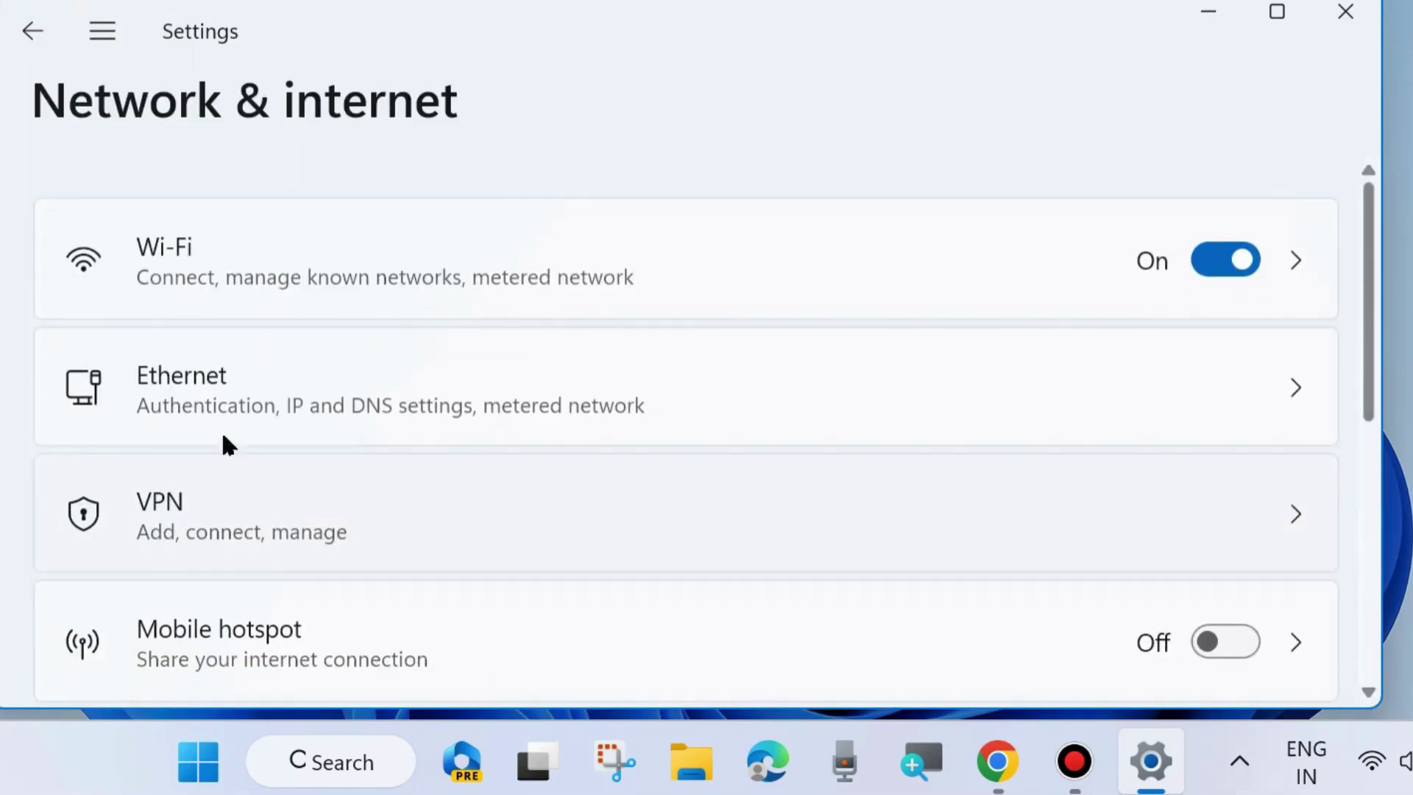
scroll(265, 499, "down", 5)
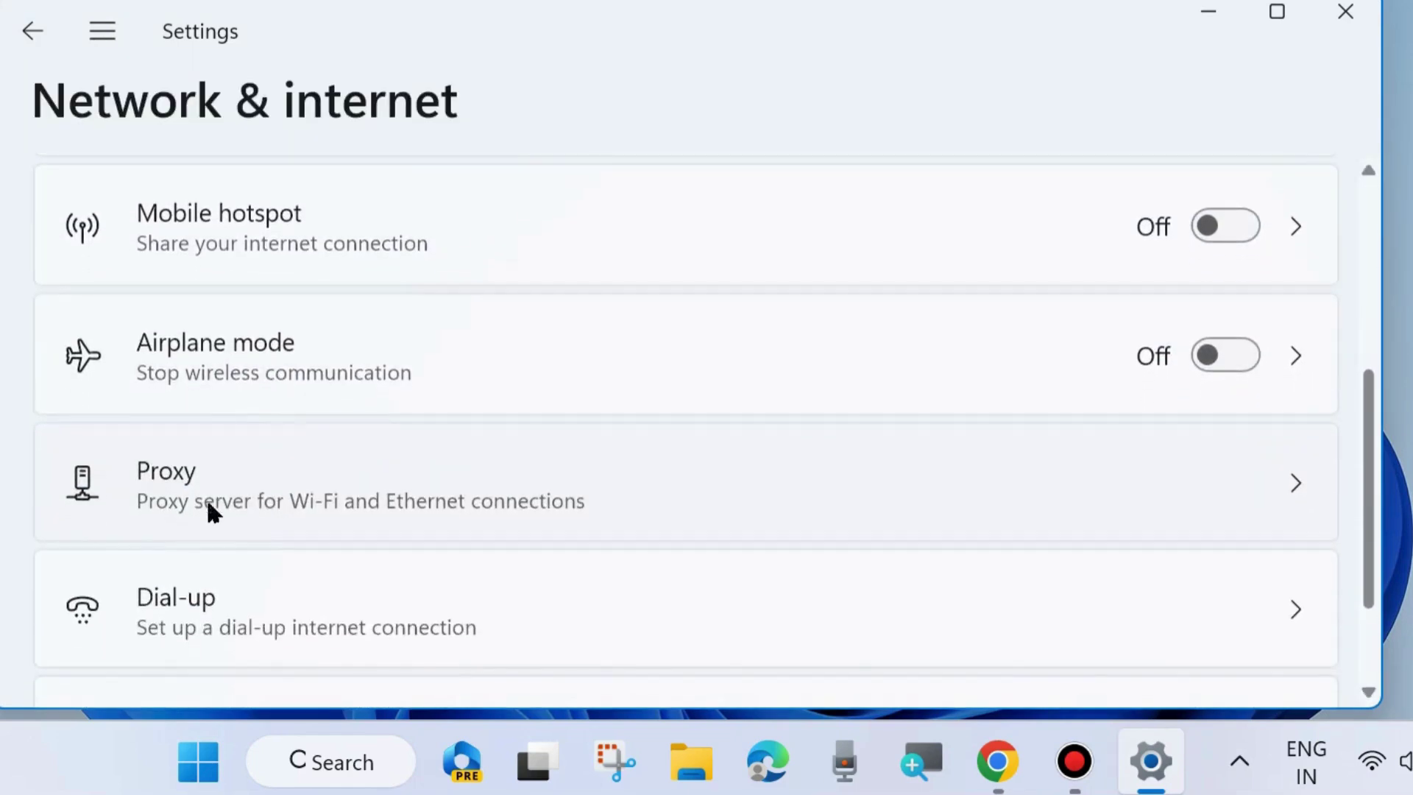
left_click(248, 493)
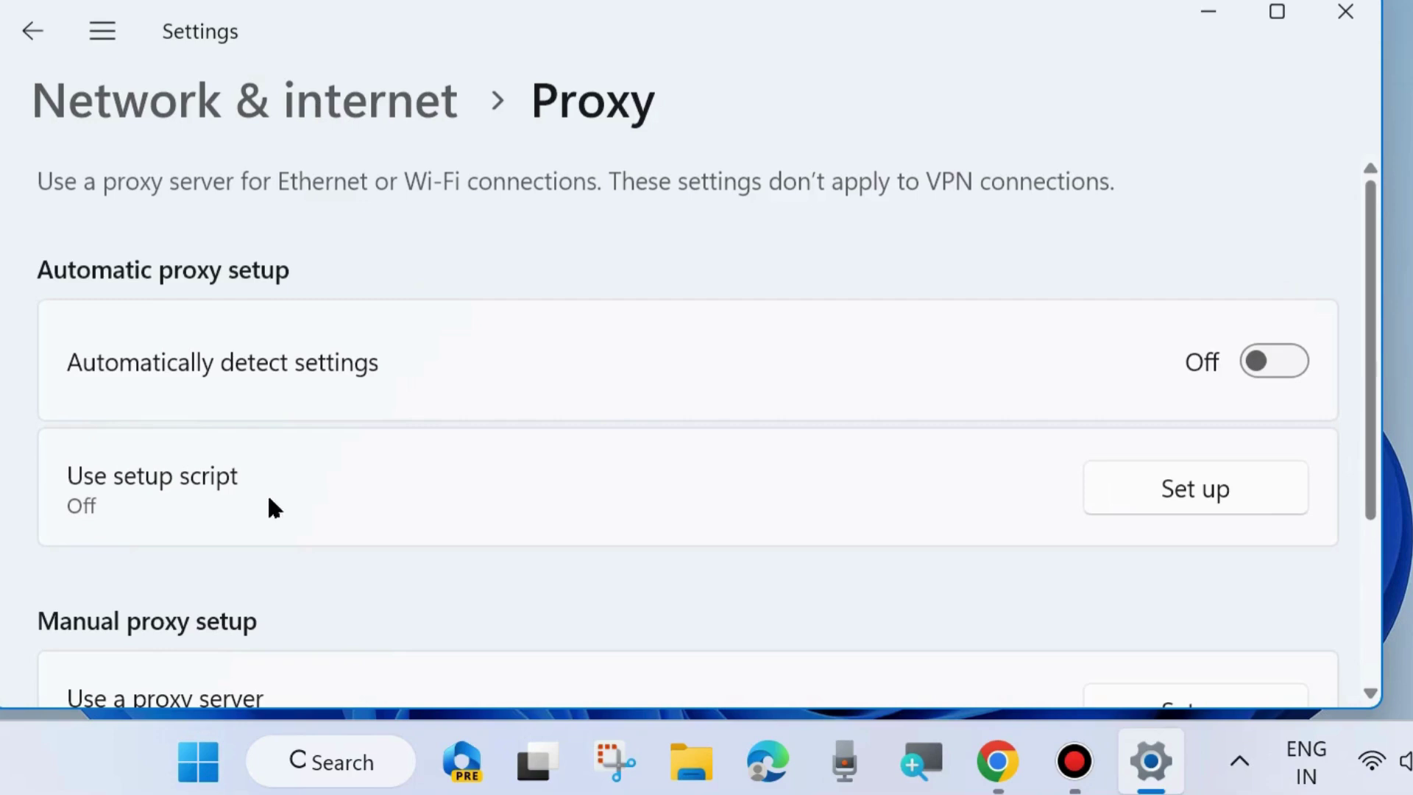
scroll(341, 525, "down", 3)
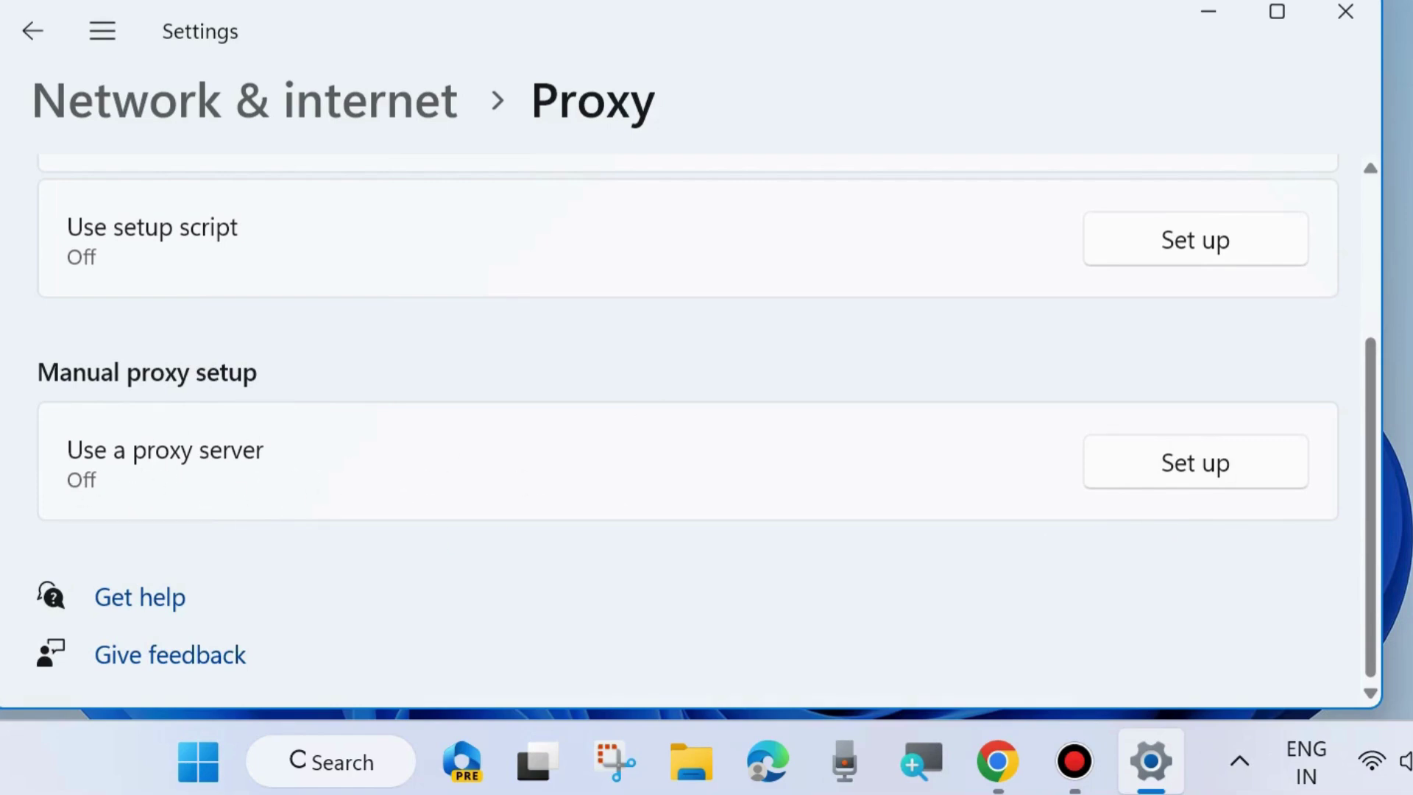
left_click(1347, 13)
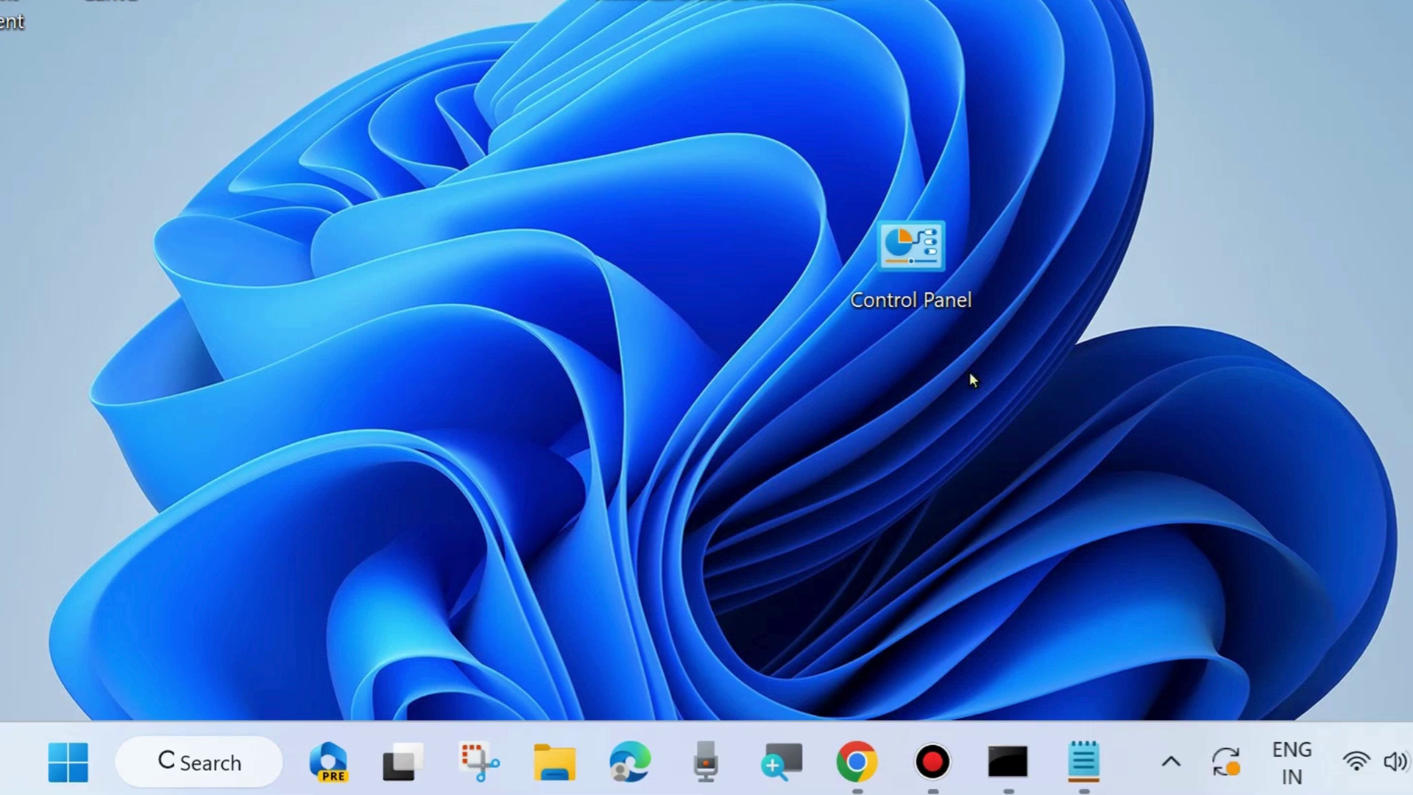
double_click(913, 250)
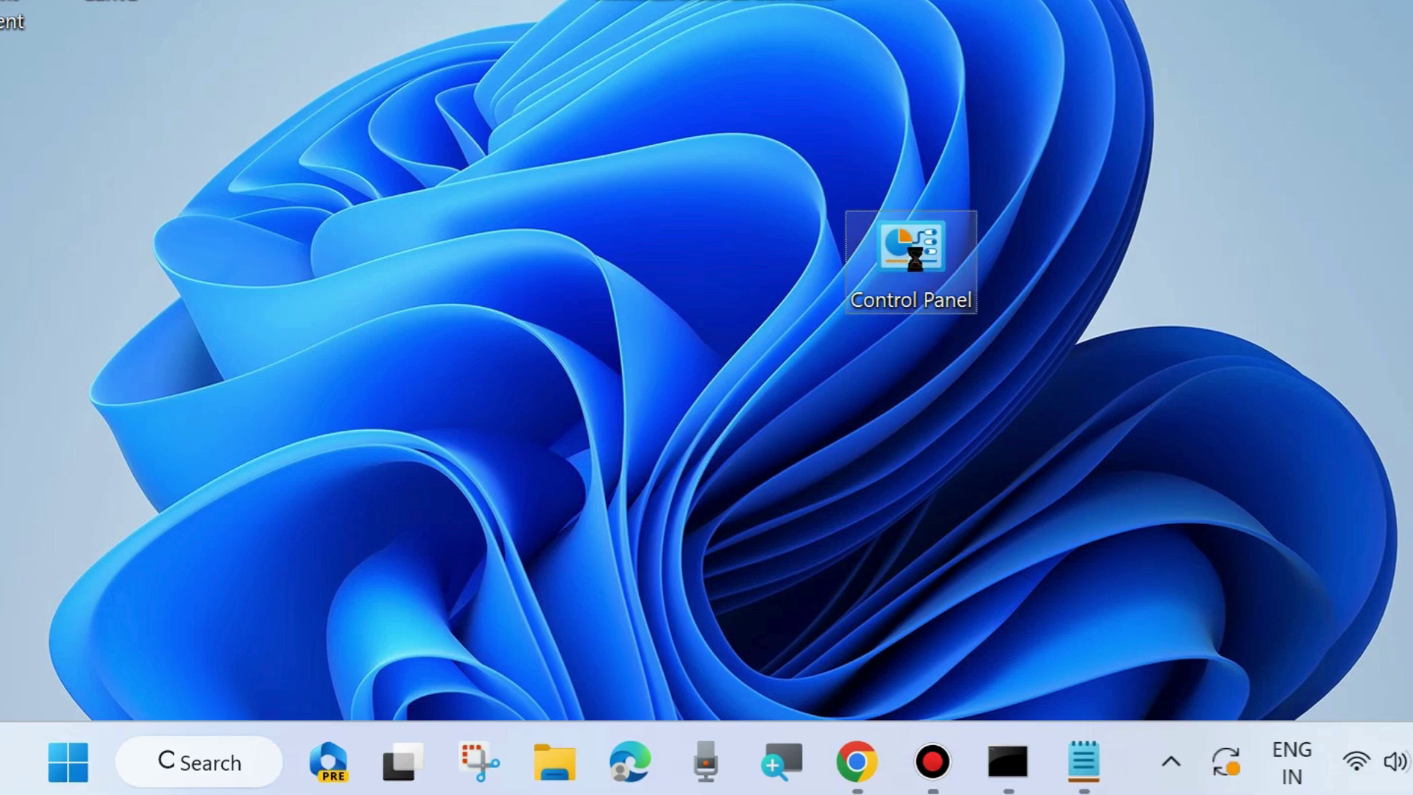
scroll(496, 594, "down", 1)
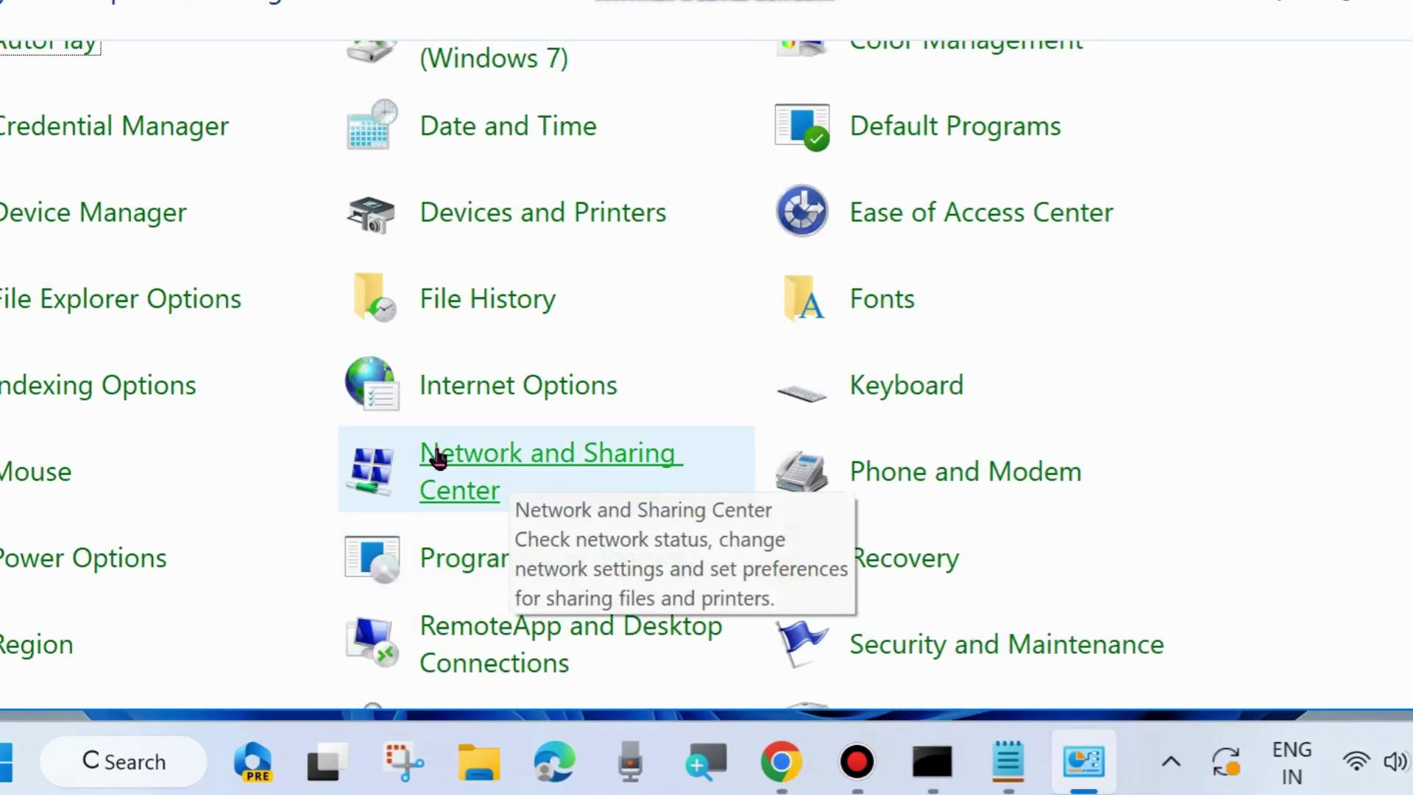
left_click(501, 468)
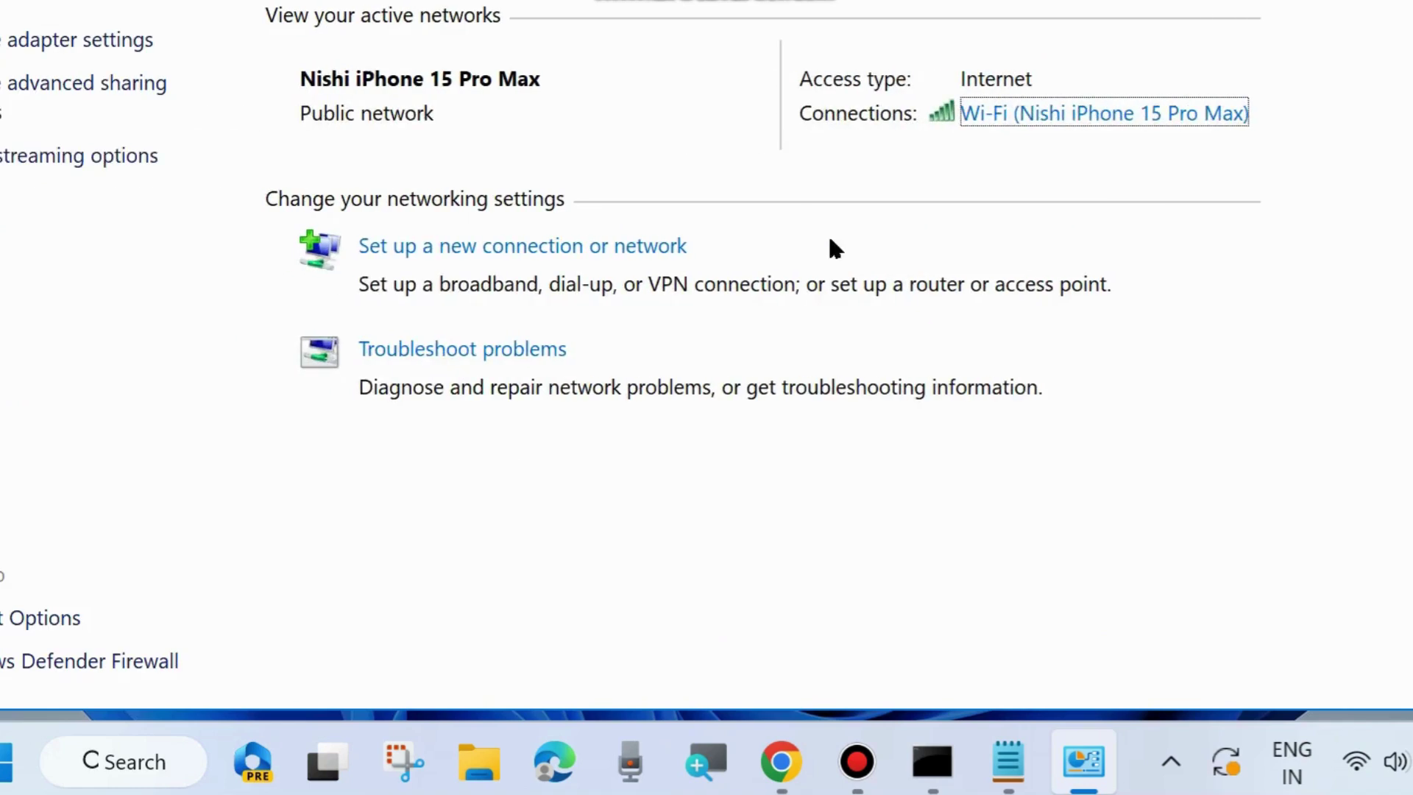
left_click(1042, 114)
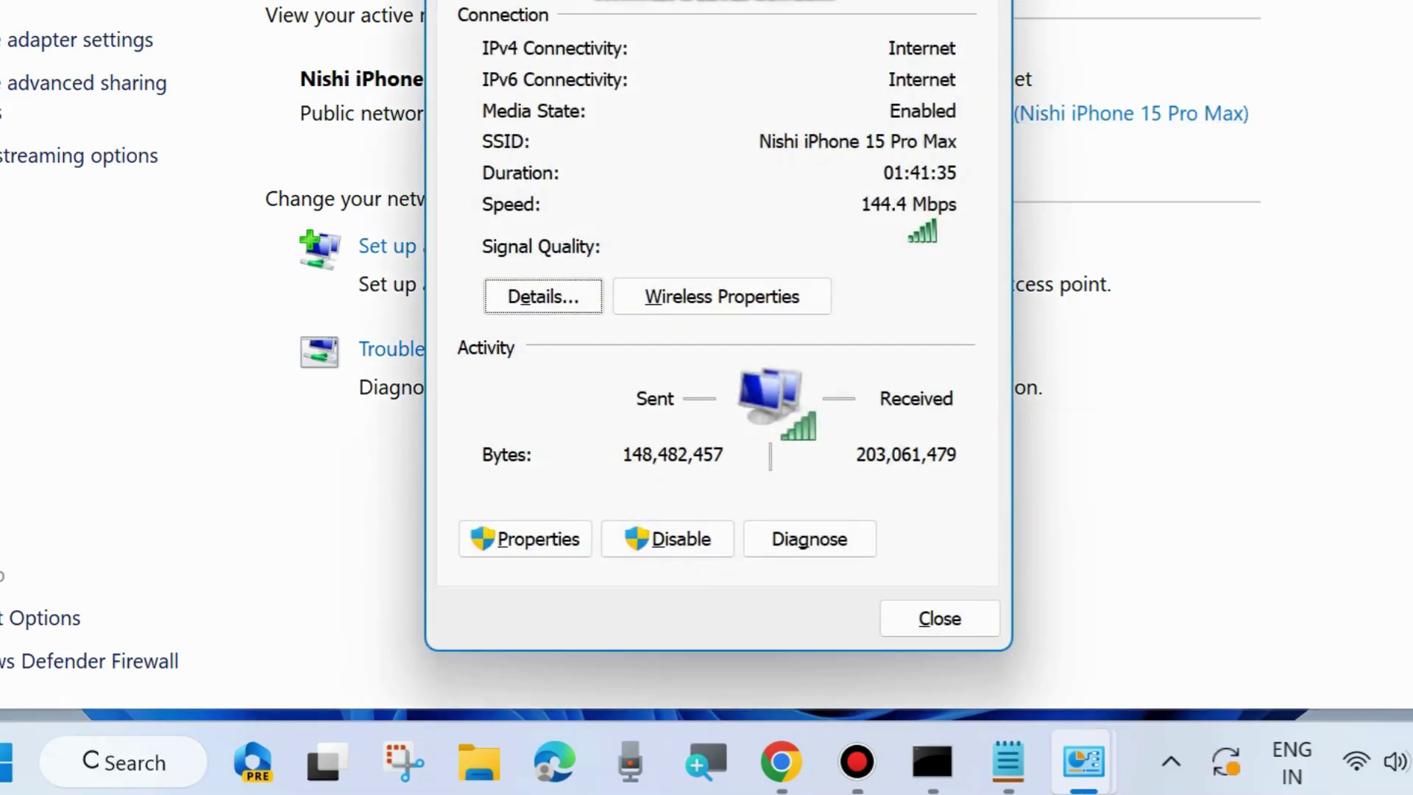
left_click_drag(795, 0, 812, 28)
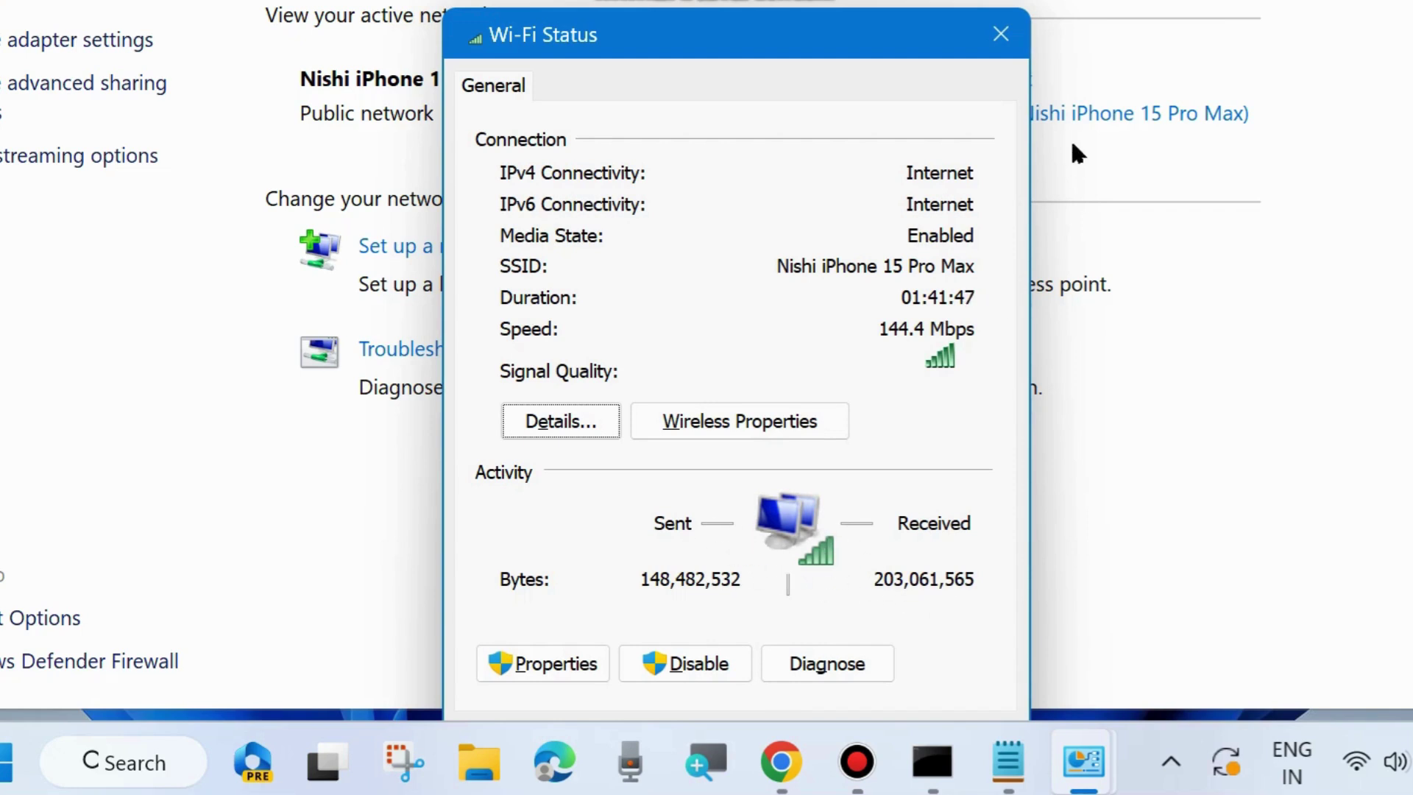
left_click(1000, 34)
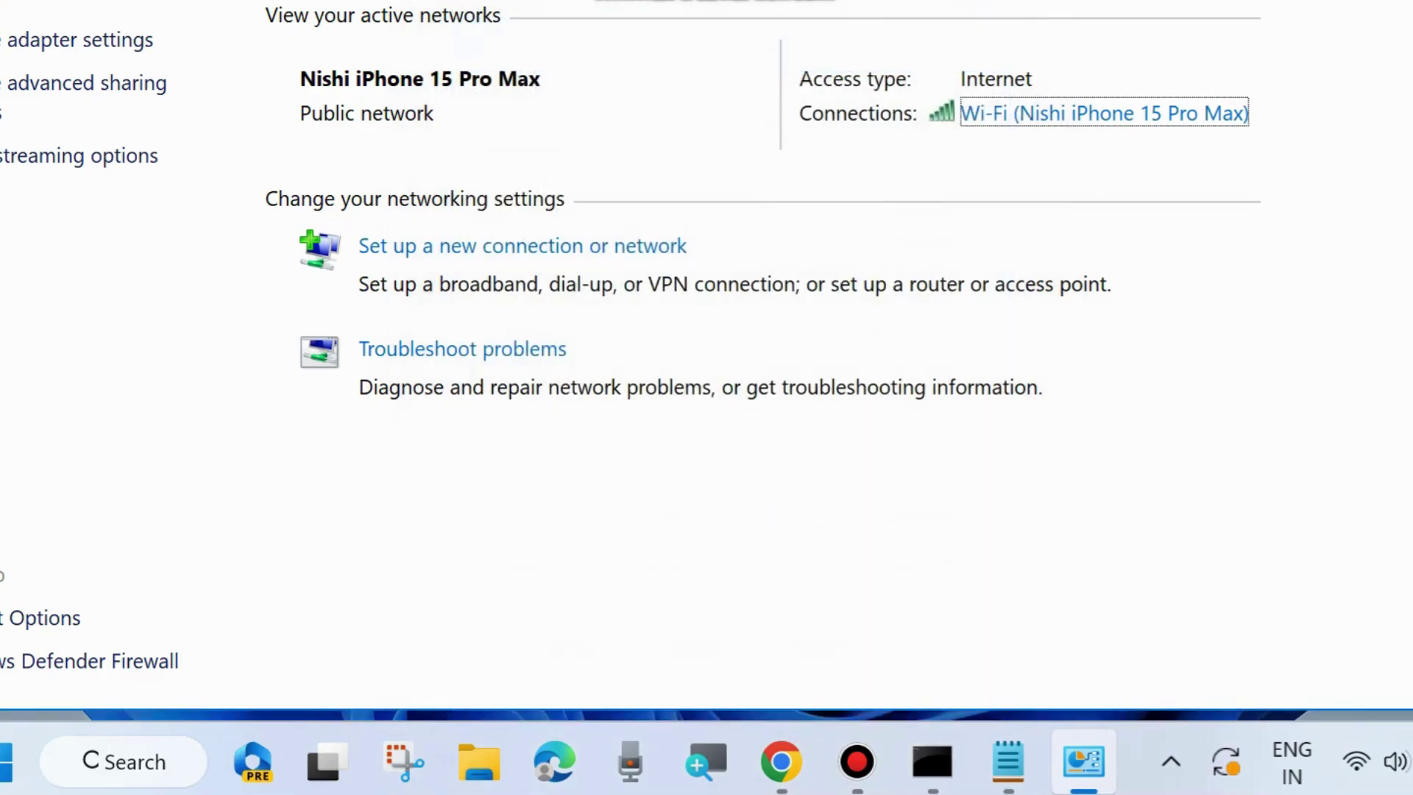
key("alt+F4")
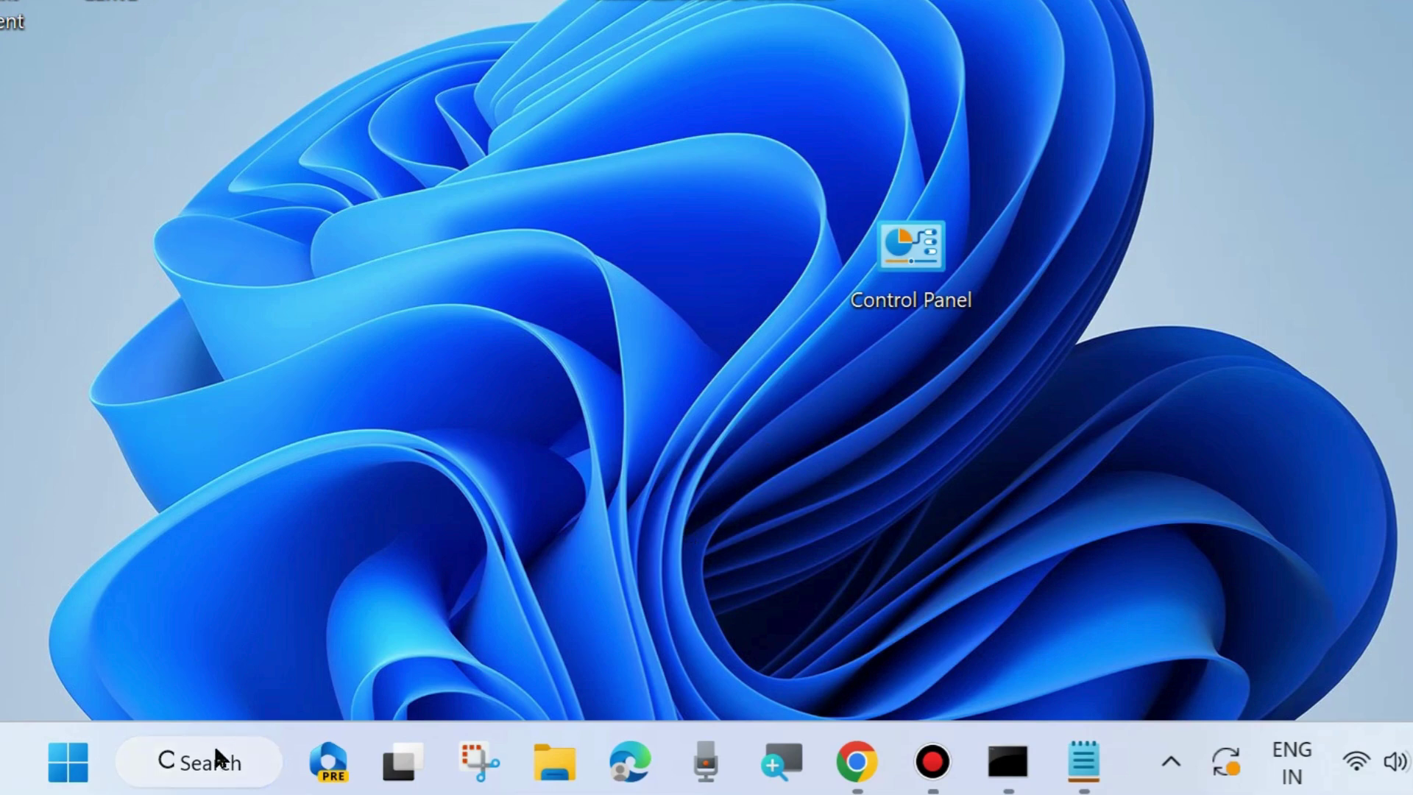
Step: Launch Command Prompt as administrator via a 'cmd' search
left_click(217, 765)
type("cmd")
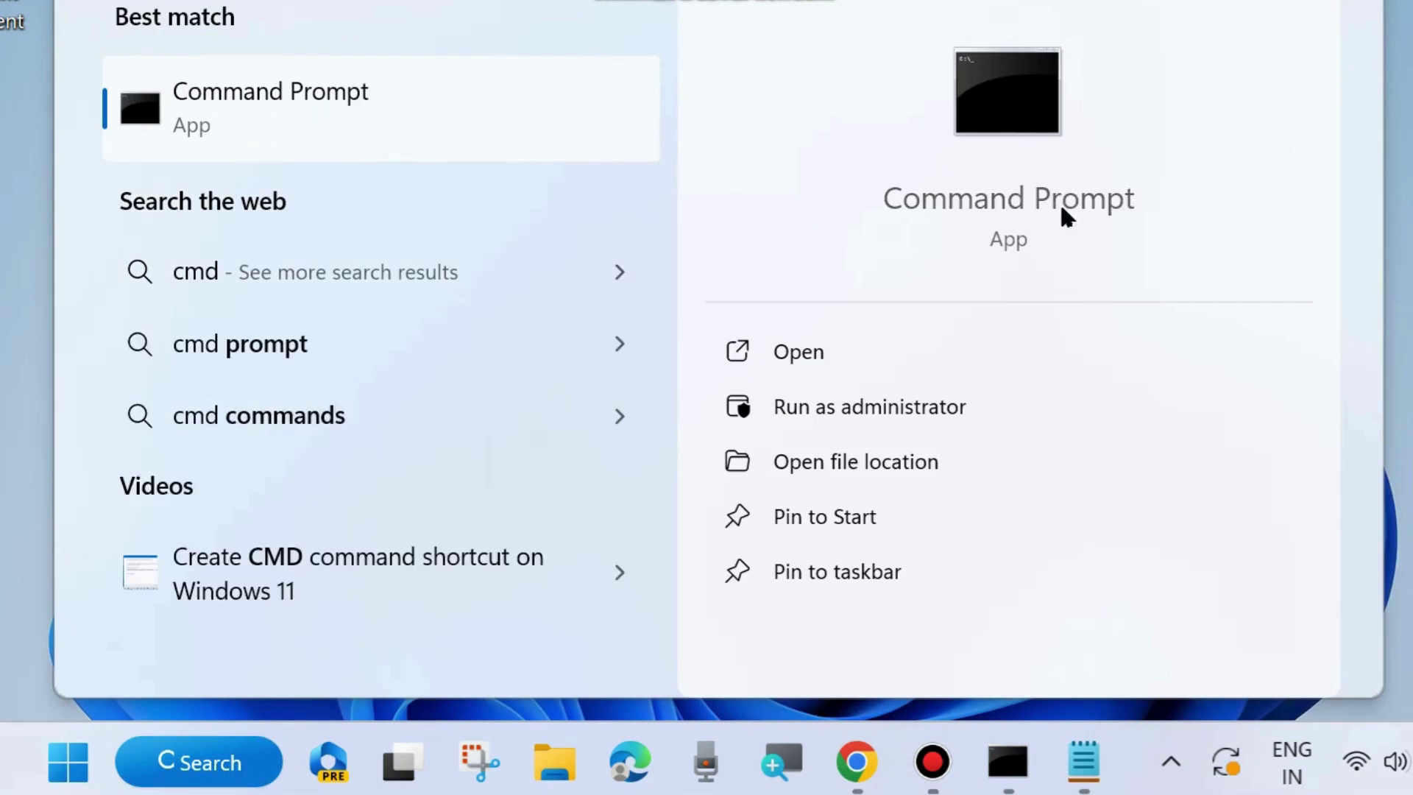
left_click(893, 408)
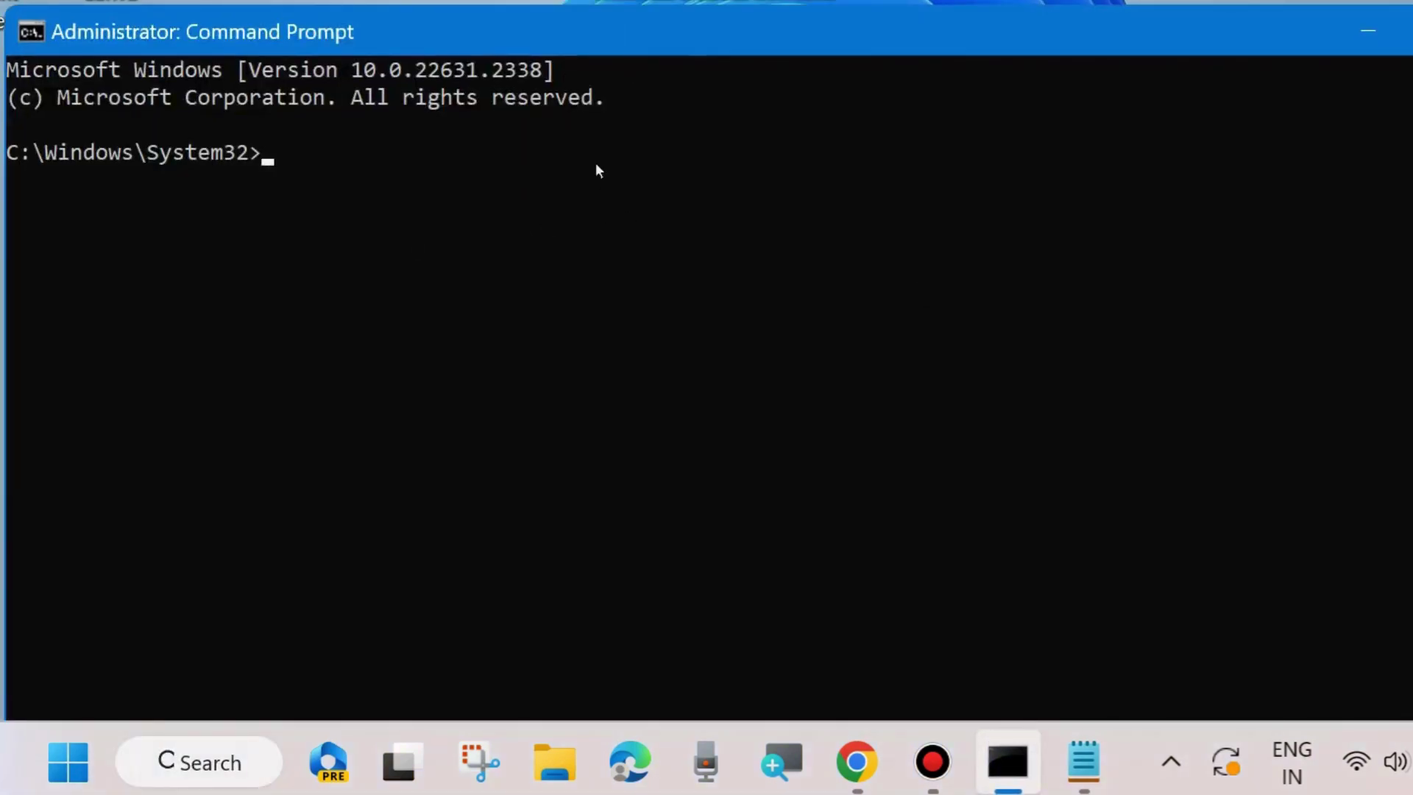
left_click_drag(536, 38, 570, 54)
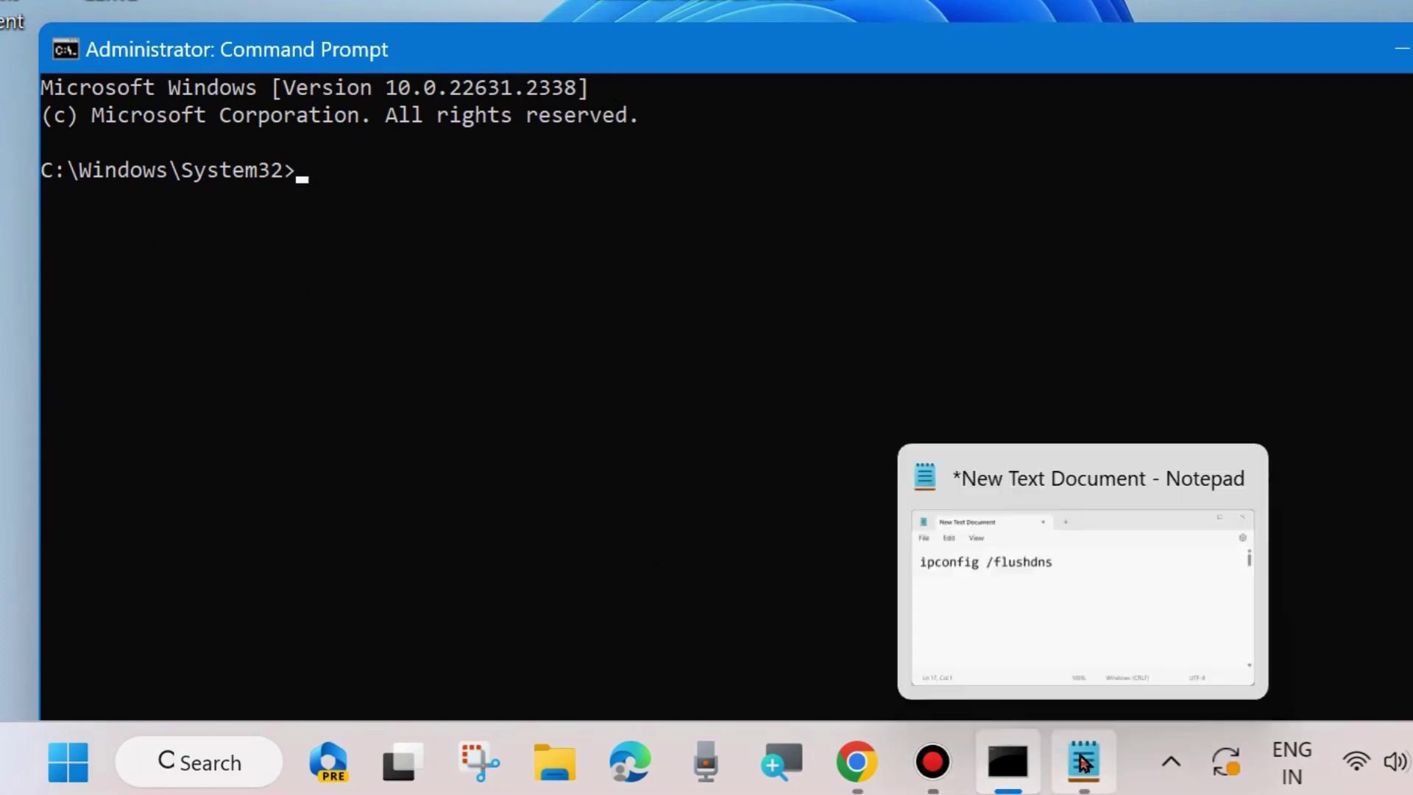
Step: Copy 'ipconfig /flushdns' from Notepad, run it in the console, then minimize the console
left_click(1083, 759)
left_click_drag(788, 145, 1066, 284)
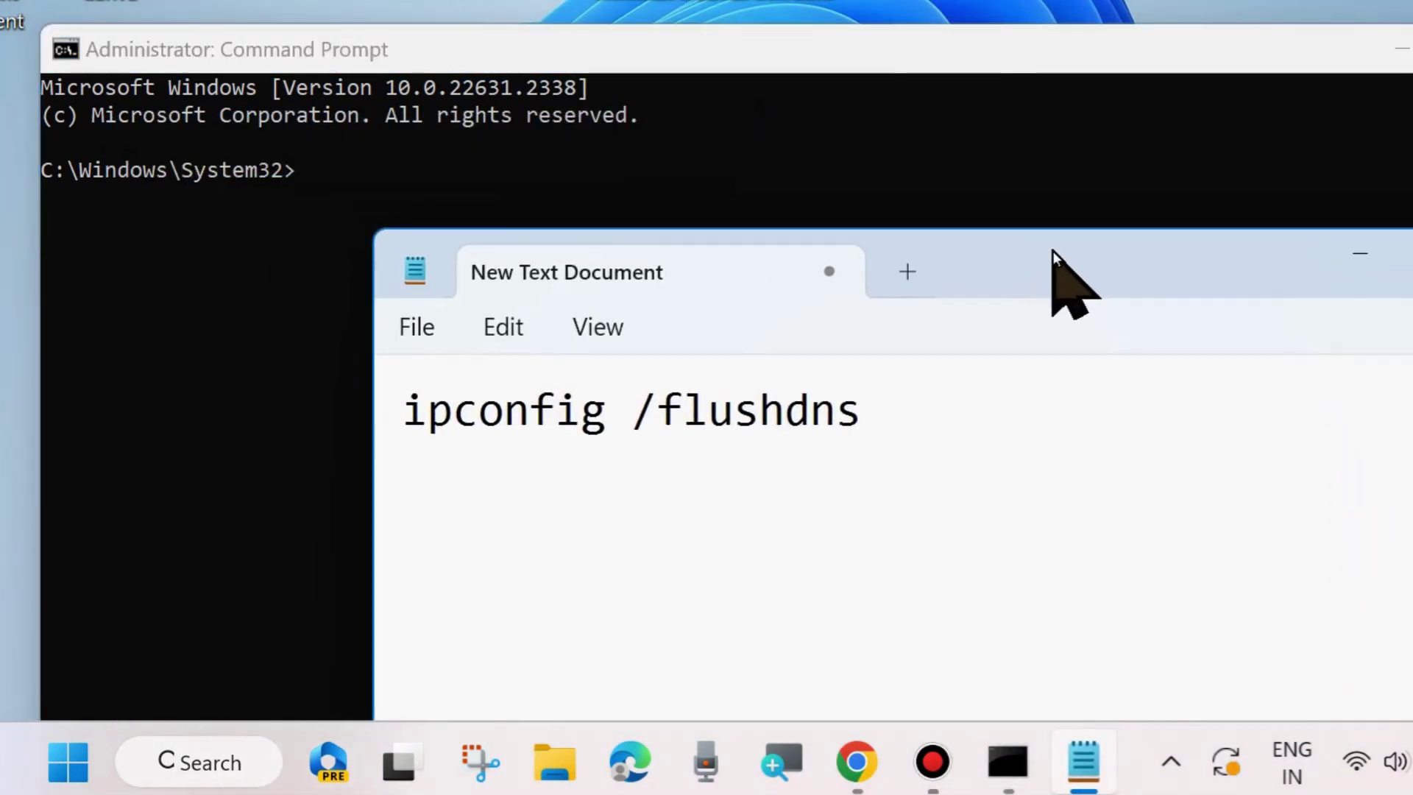
left_click_drag(404, 421, 457, 426)
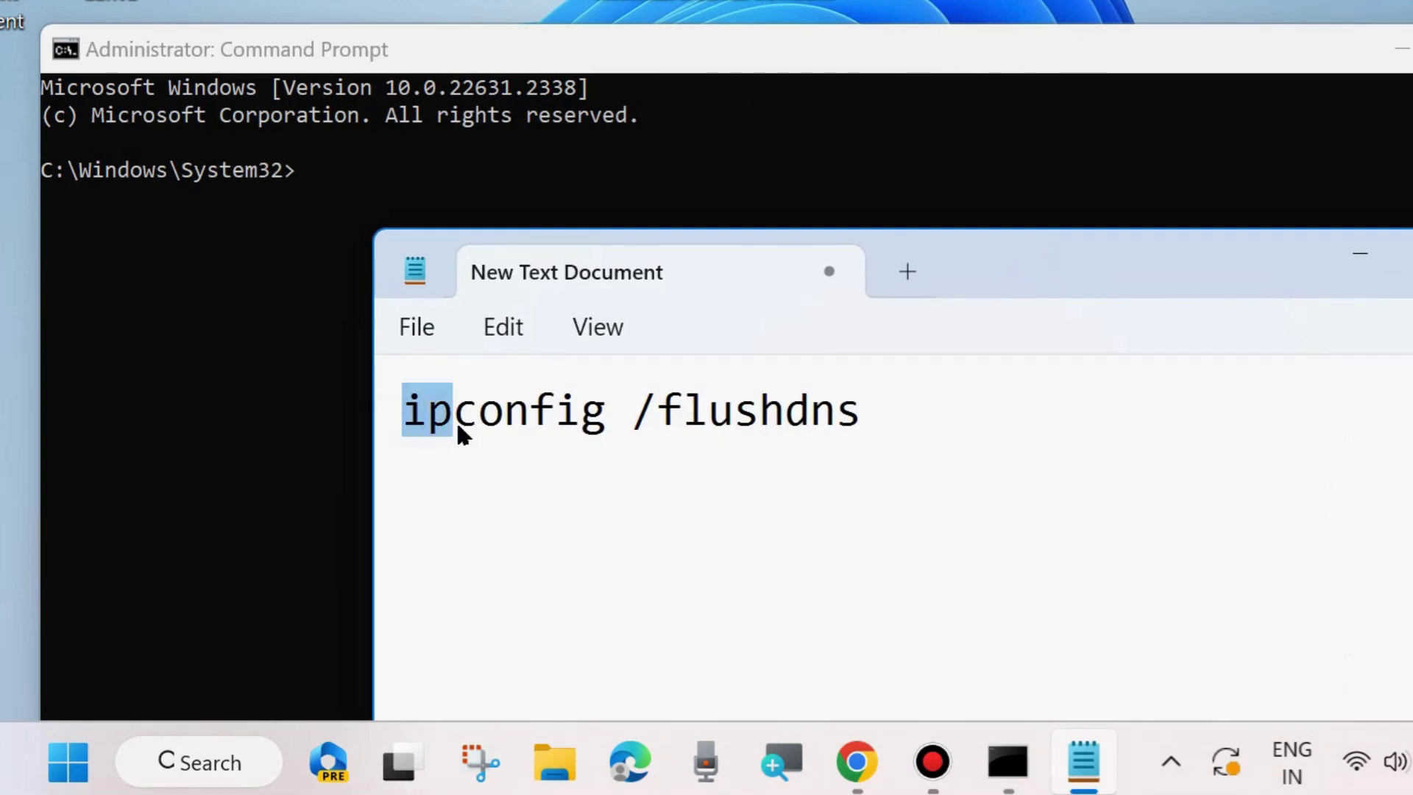
left_click_drag(593, 435, 859, 413)
key("ctrl+c")
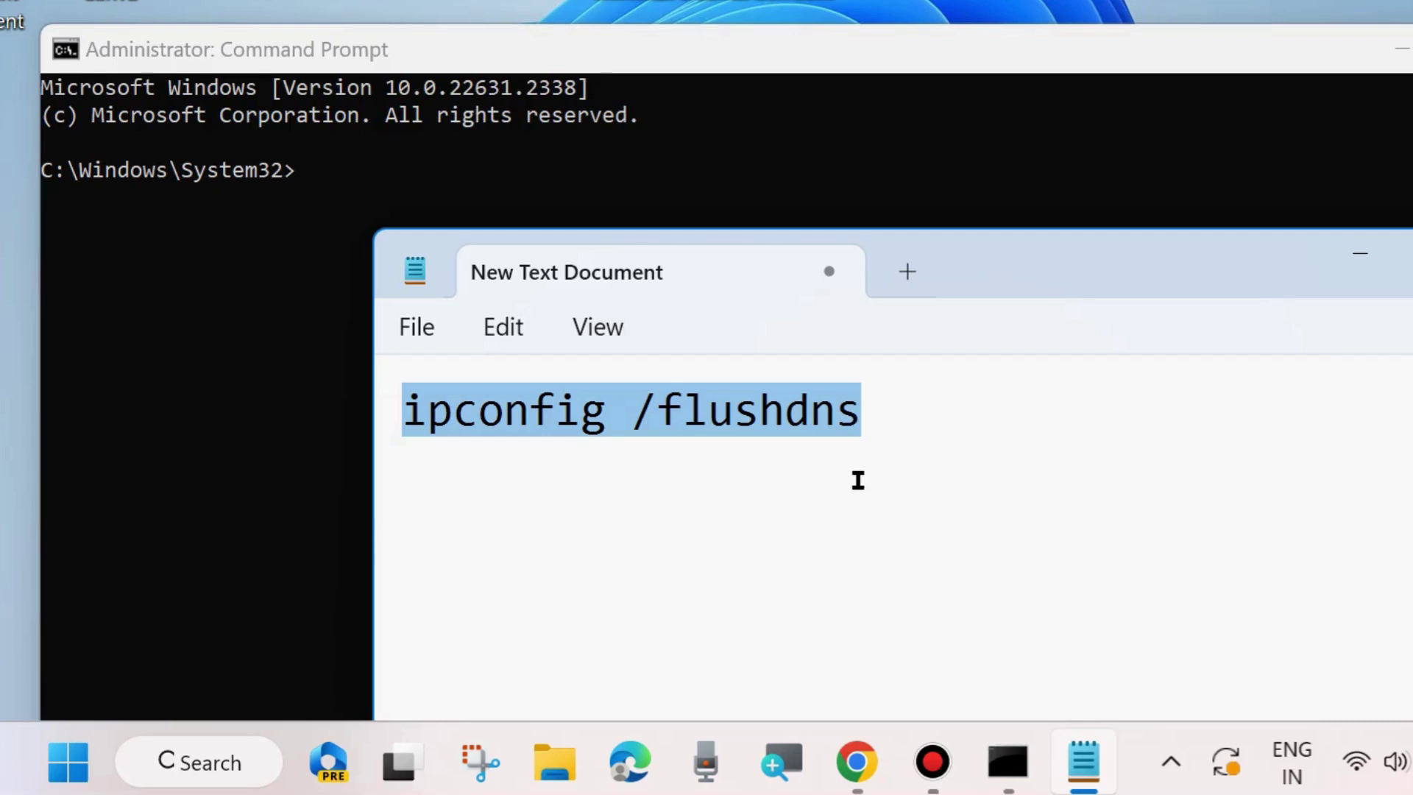
left_click(329, 236)
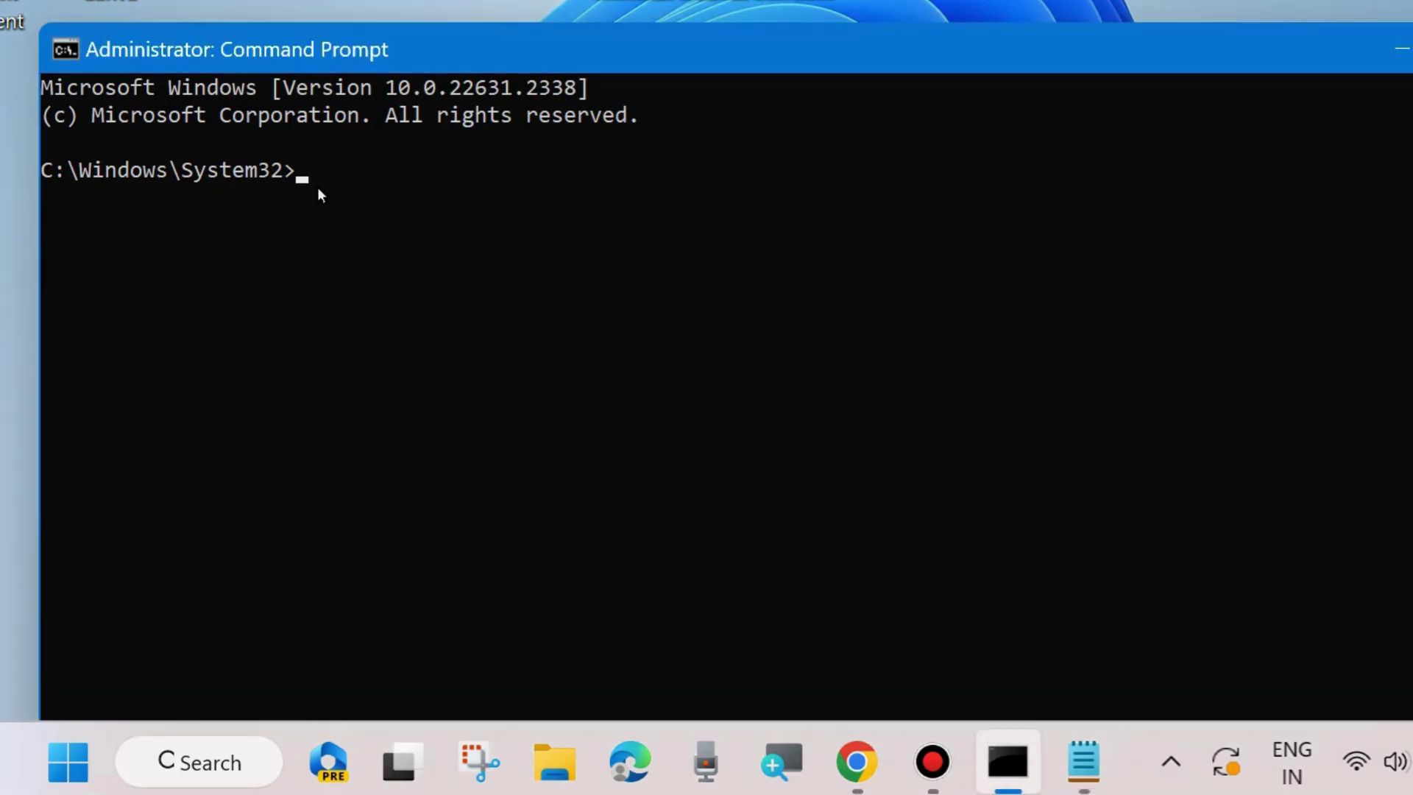
key("ctrl+v")
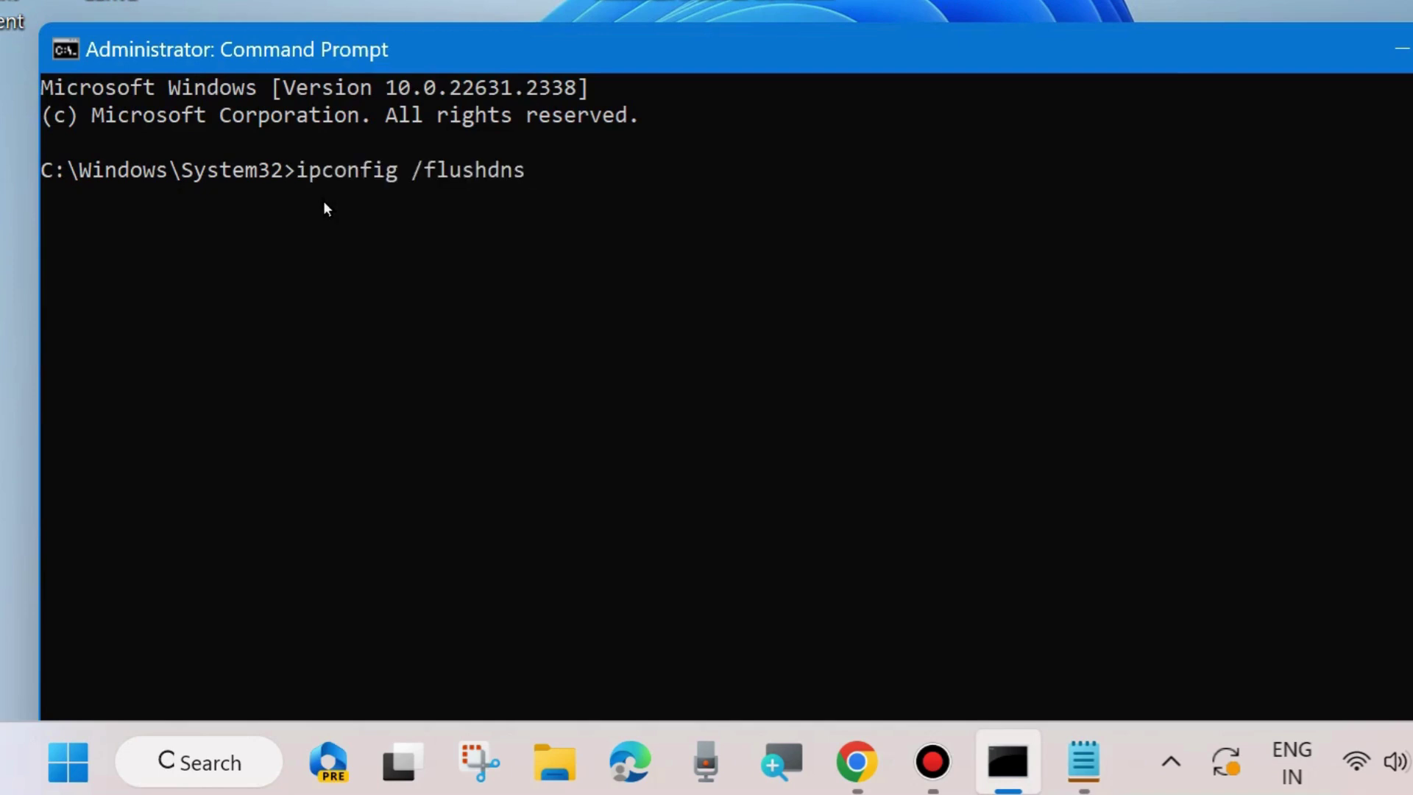
key("Return")
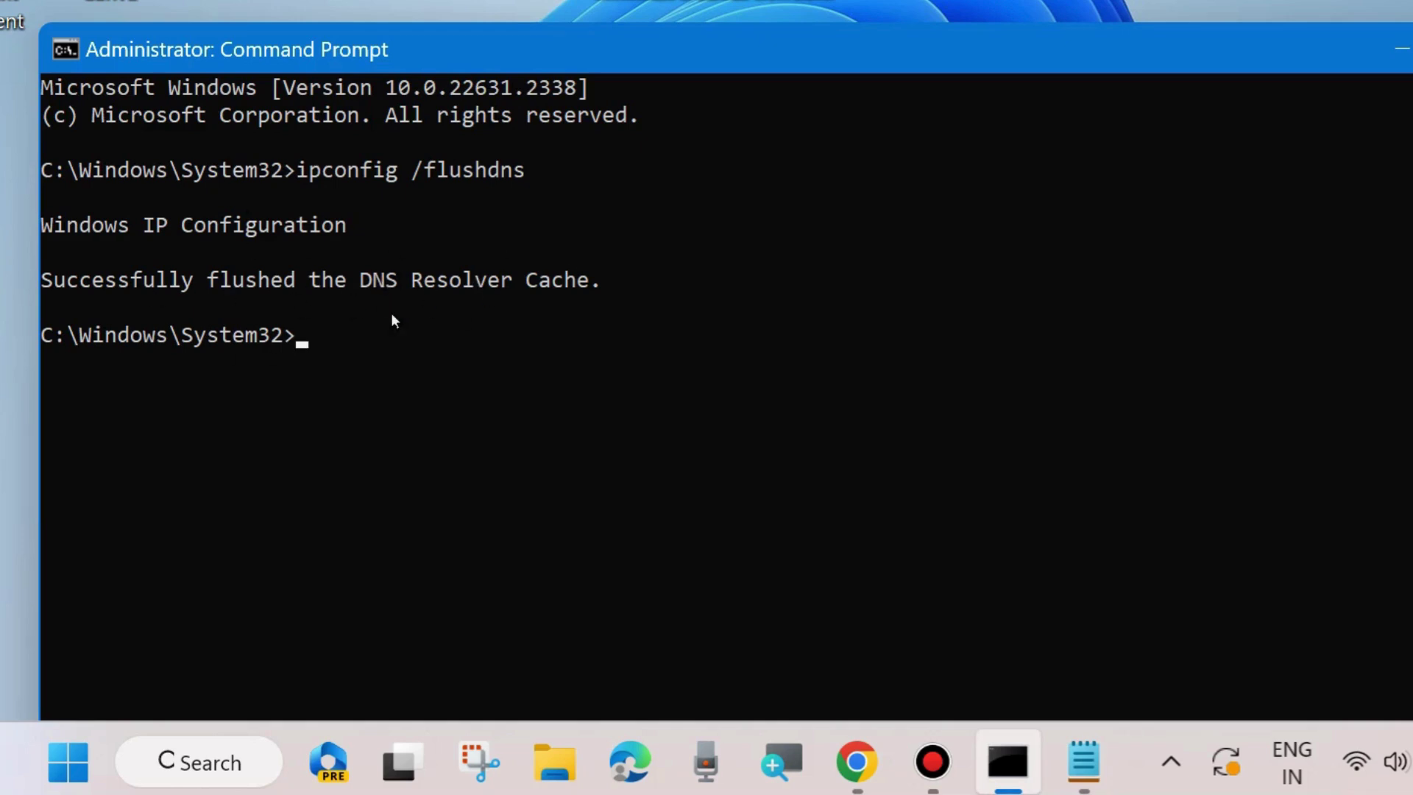
left_click(1401, 47)
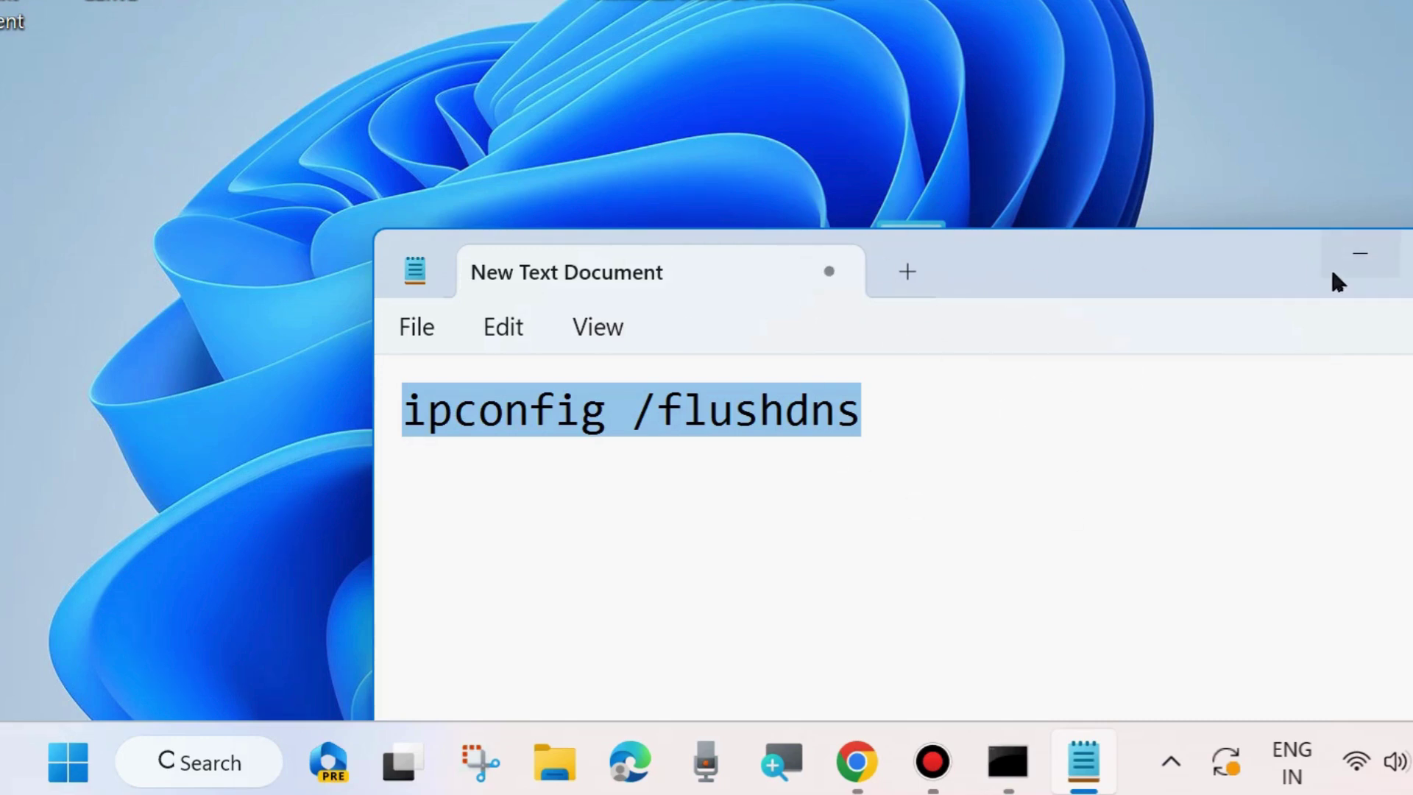
Step: Copy the chrome://net-internals/#dns address from the Notepad notes
left_click(1362, 254)
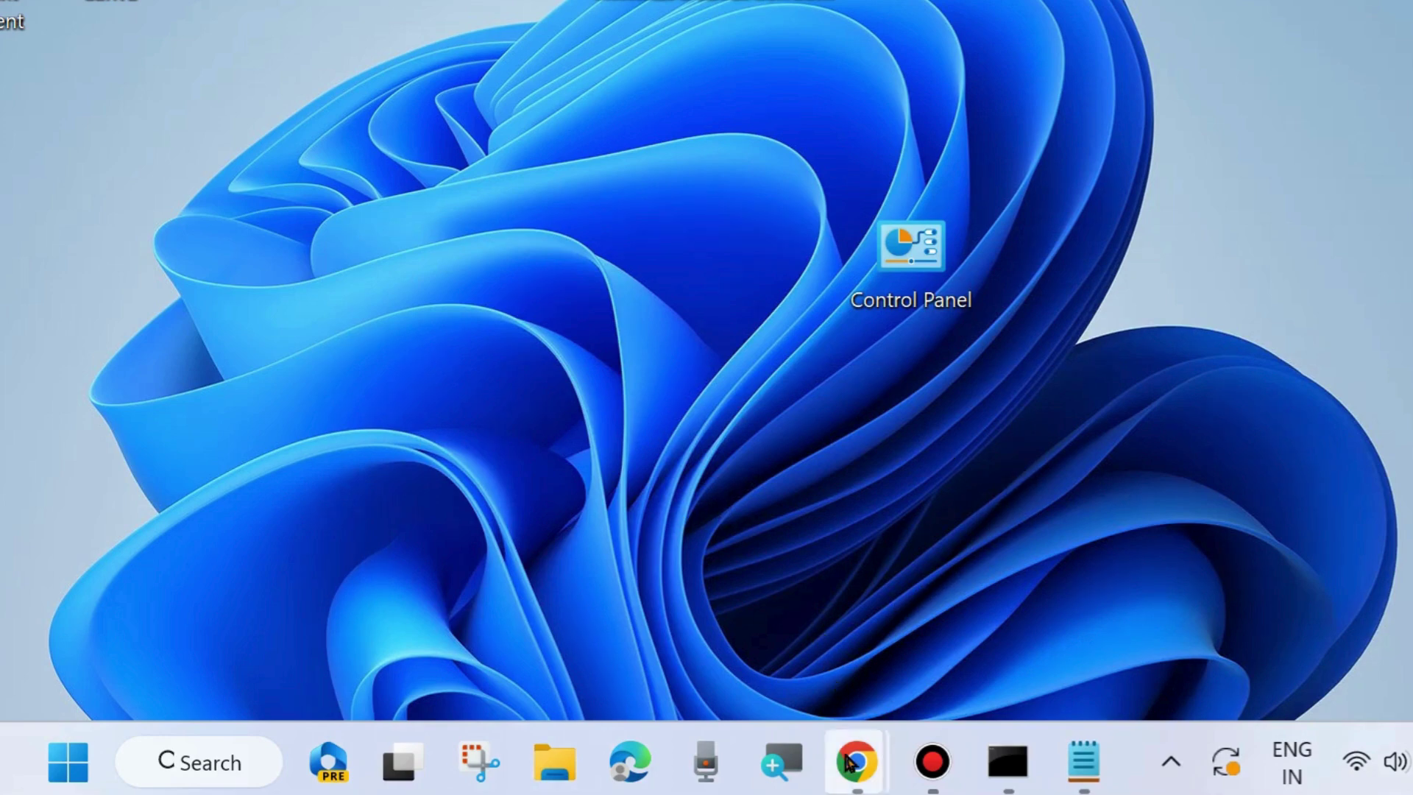
mouse_move(857, 762)
left_click(935, 655)
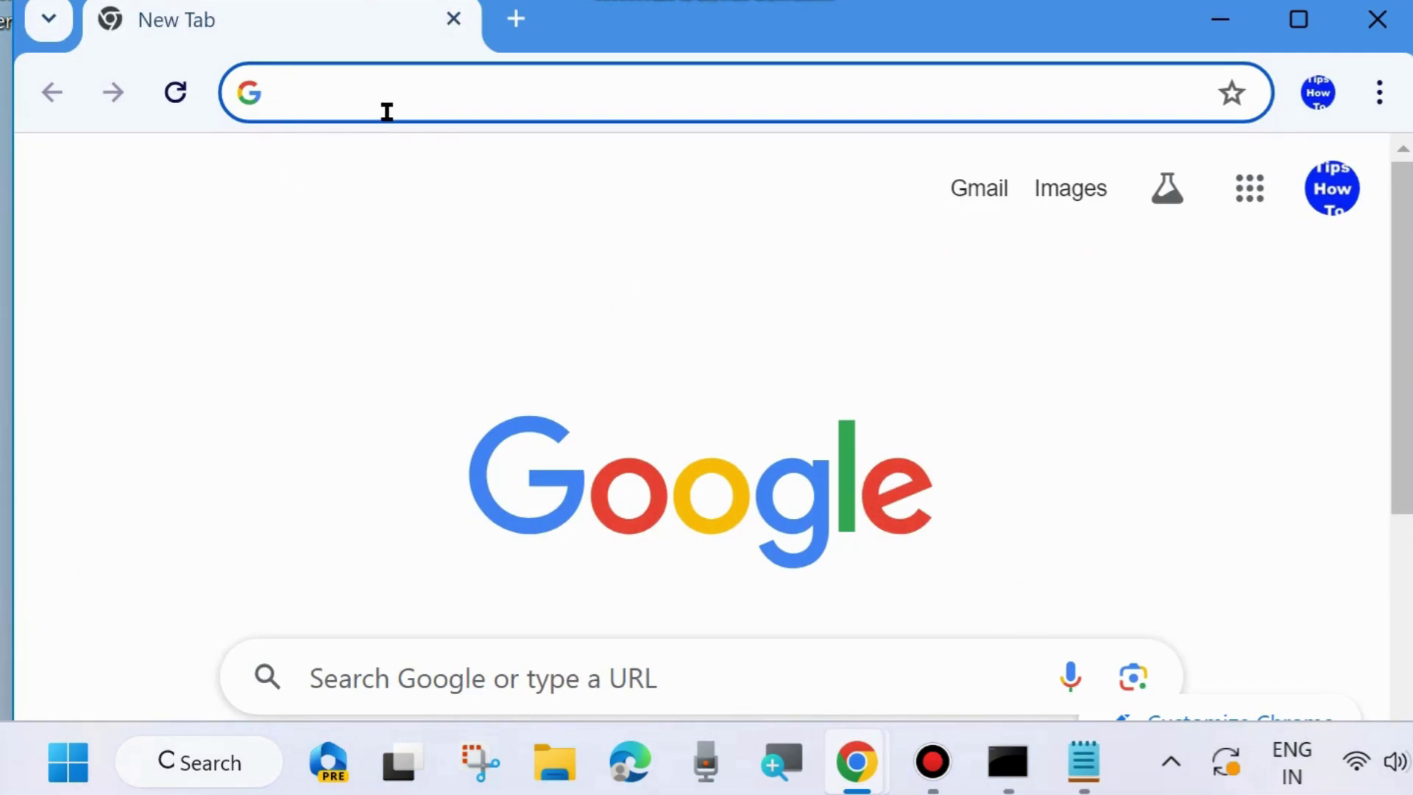
mouse_move(1095, 783)
left_click(1079, 635)
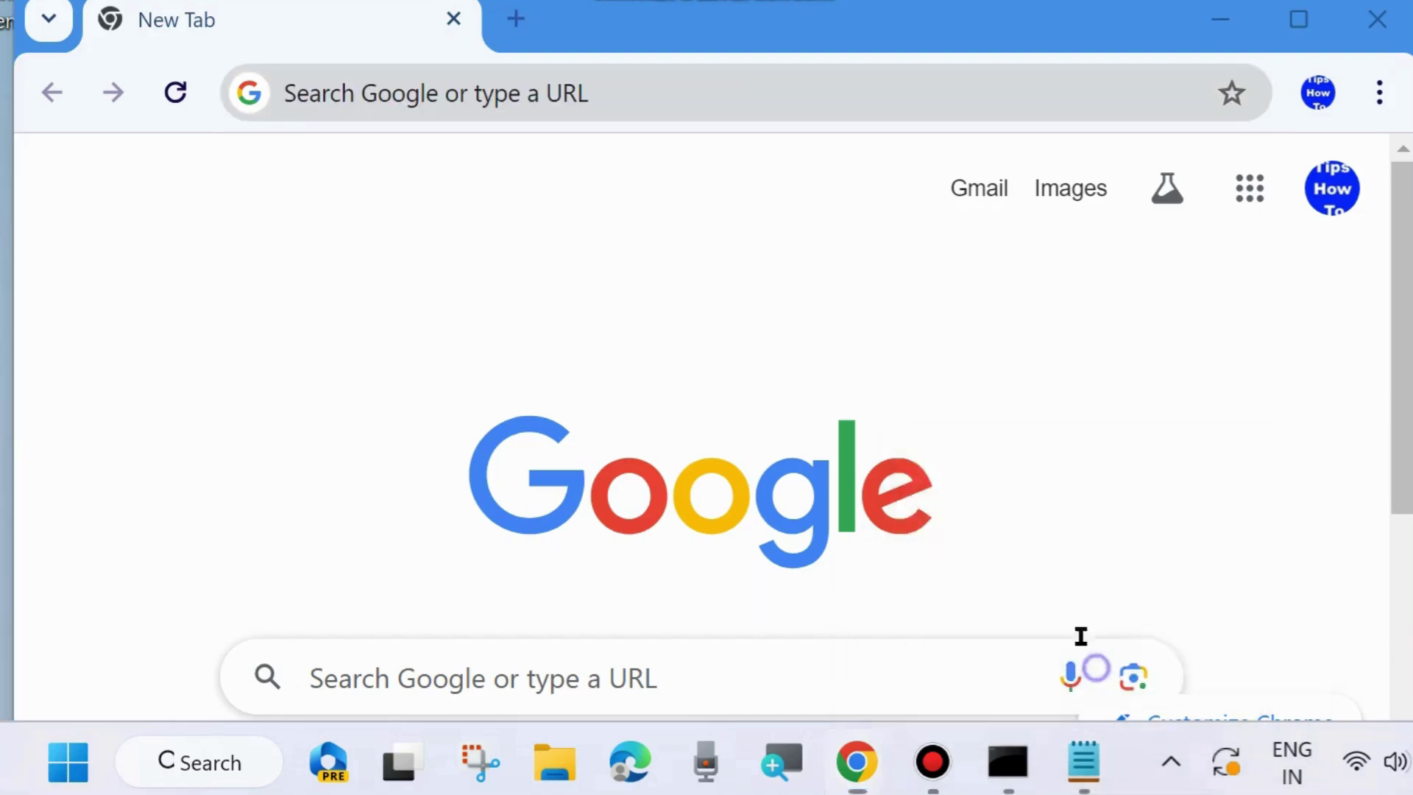
scroll(608, 466, "down", 2)
scroll(608, 465, "down", 2)
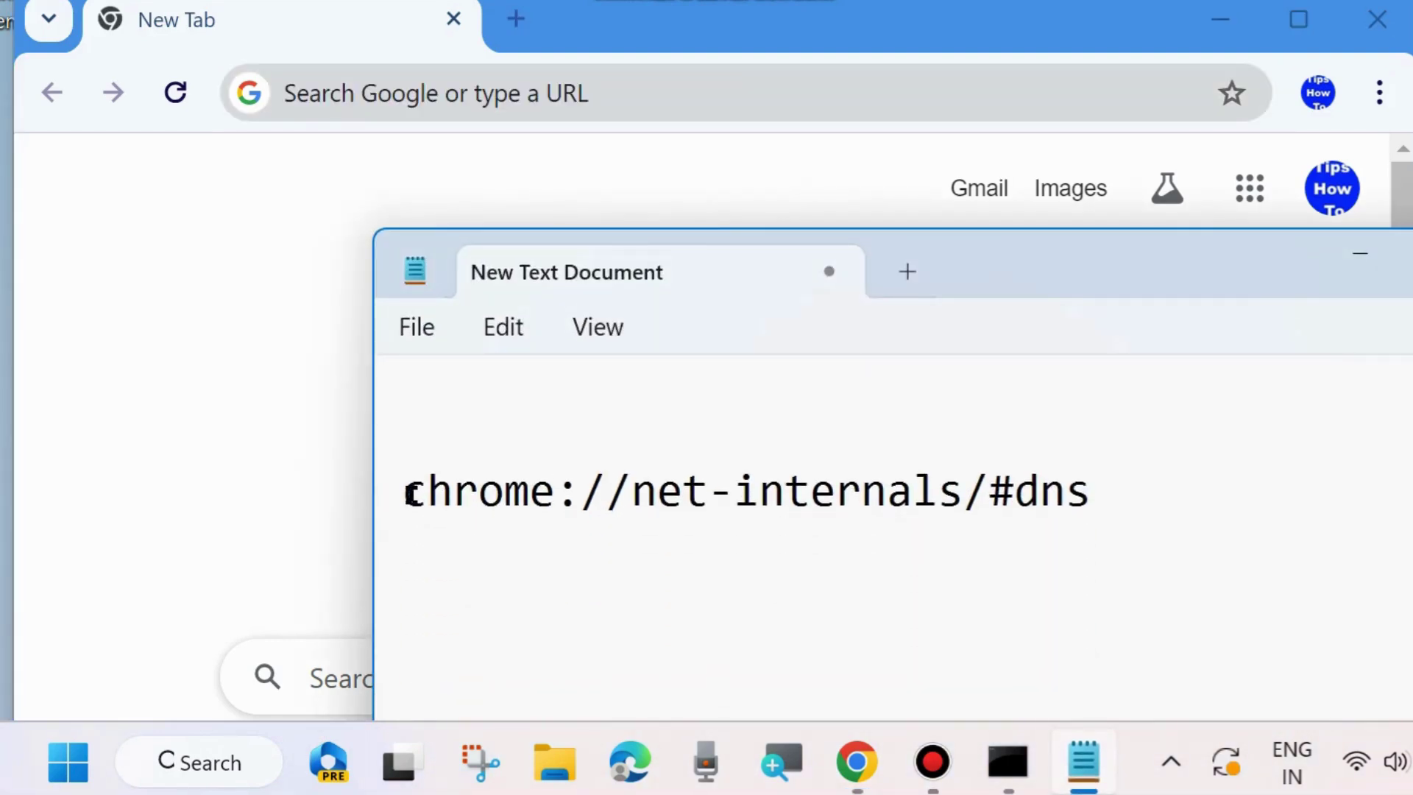
left_click_drag(411, 493, 443, 503)
left_click_drag(556, 516, 947, 517)
left_click_drag(1075, 516, 1088, 515)
key("ctrl+c")
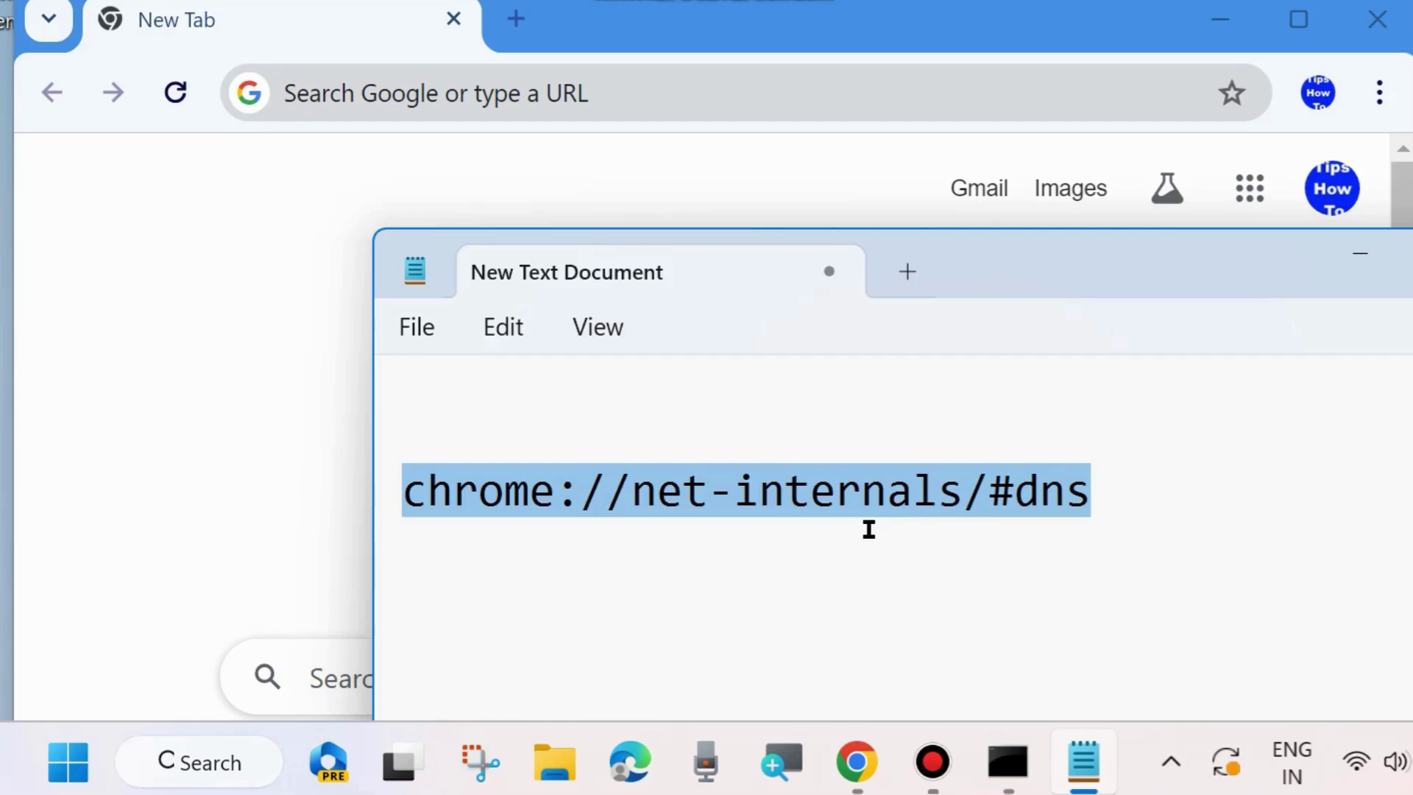
Step: Load chrome://net-internals/#dns in Chrome, clear the host cache, and open a new tab
left_click(457, 109)
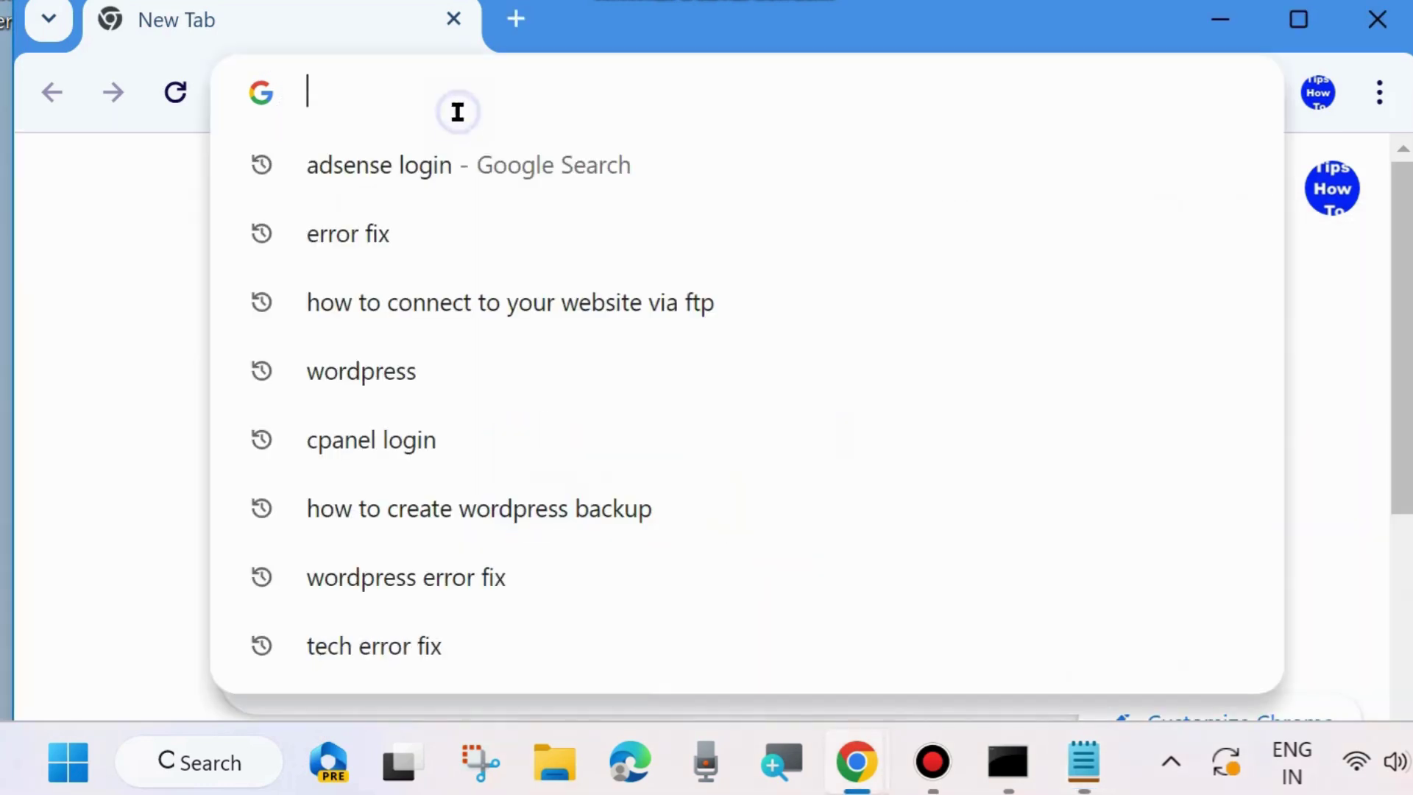
key("ctrl+v")
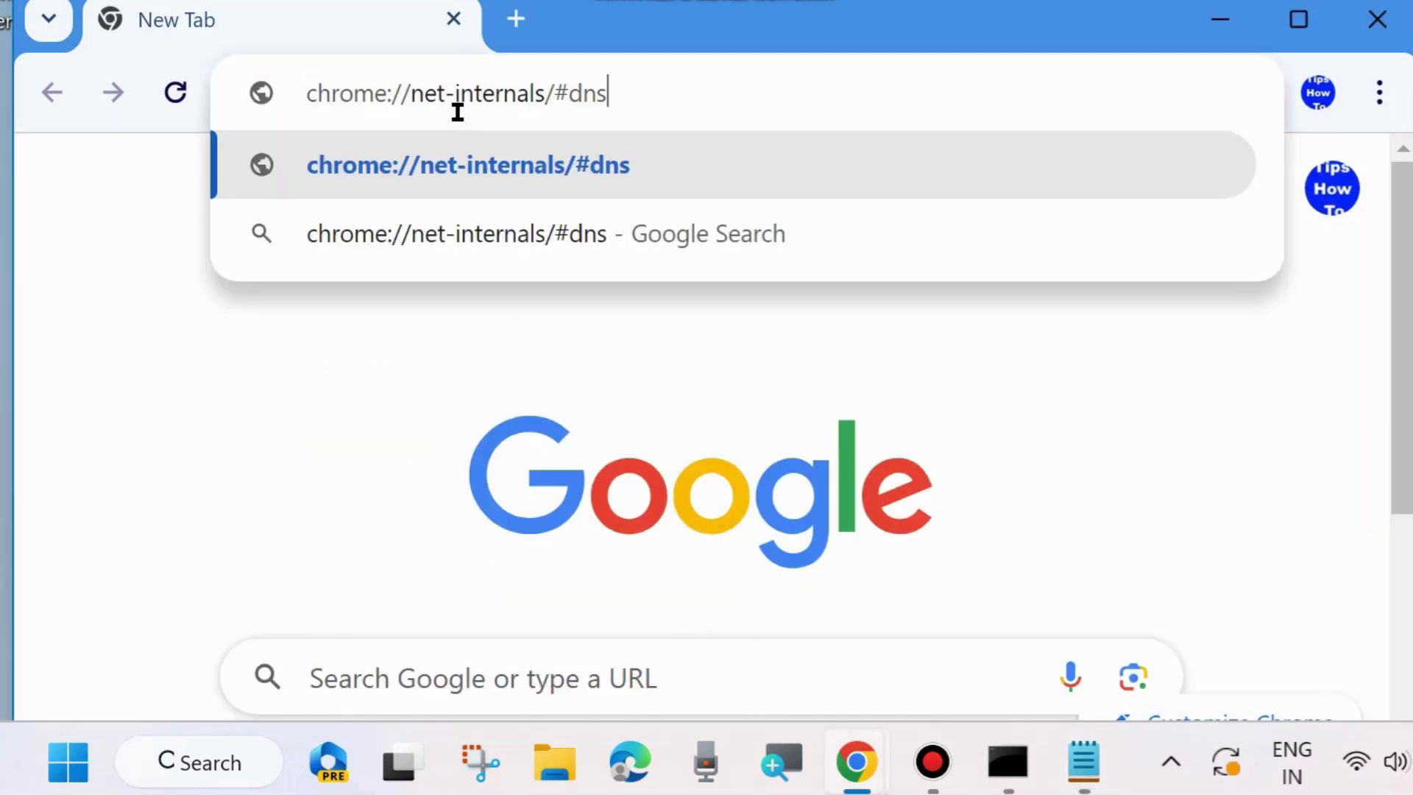
key("Return")
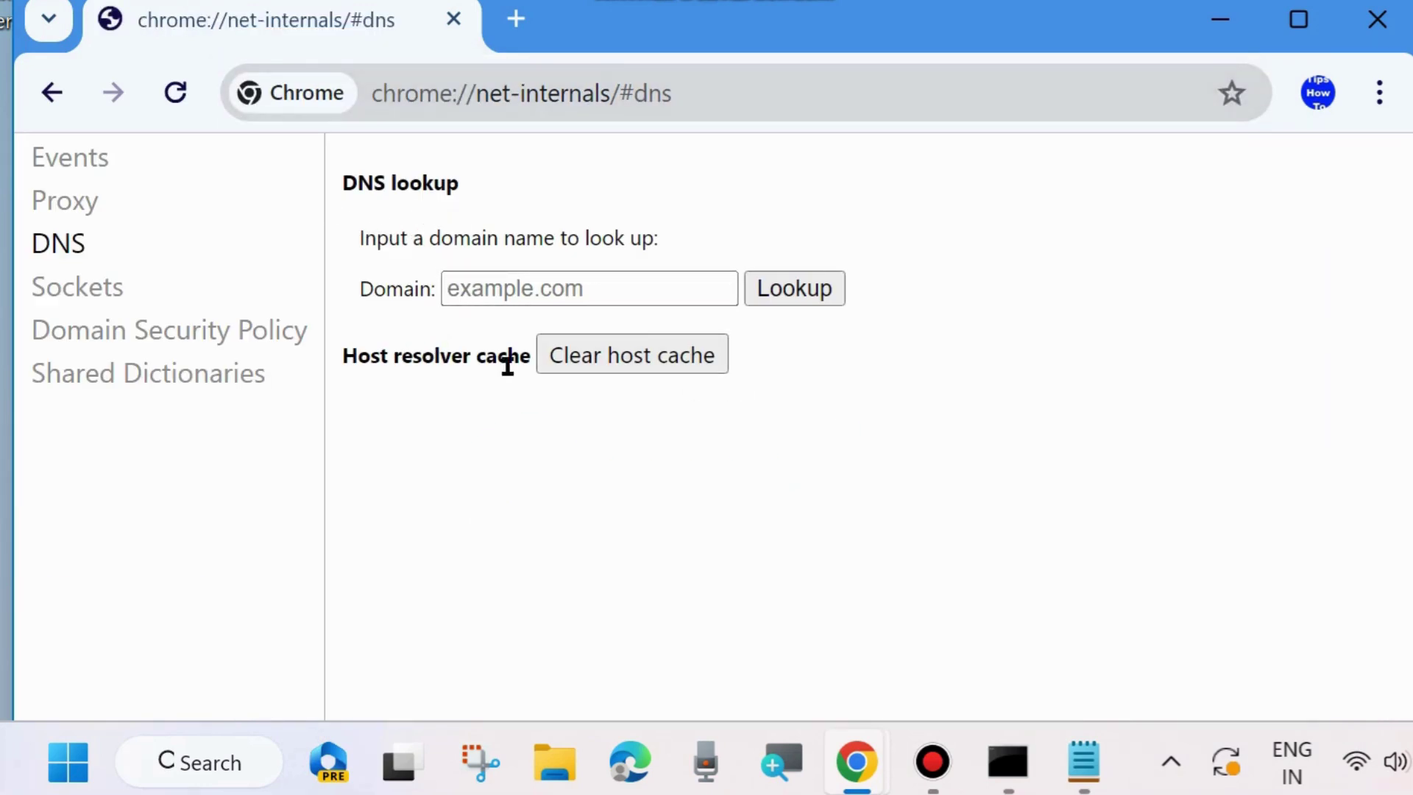
left_click(620, 353)
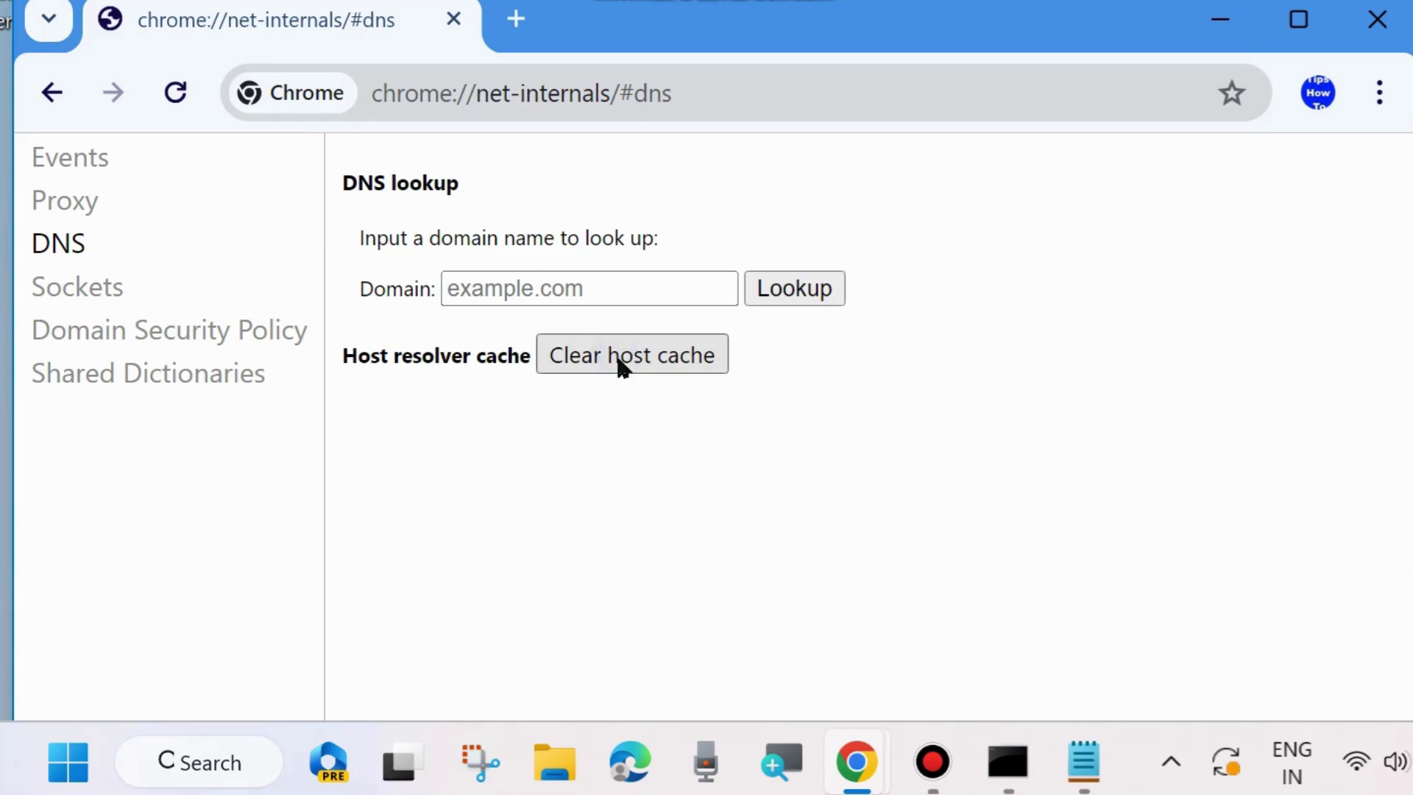
left_click(650, 366)
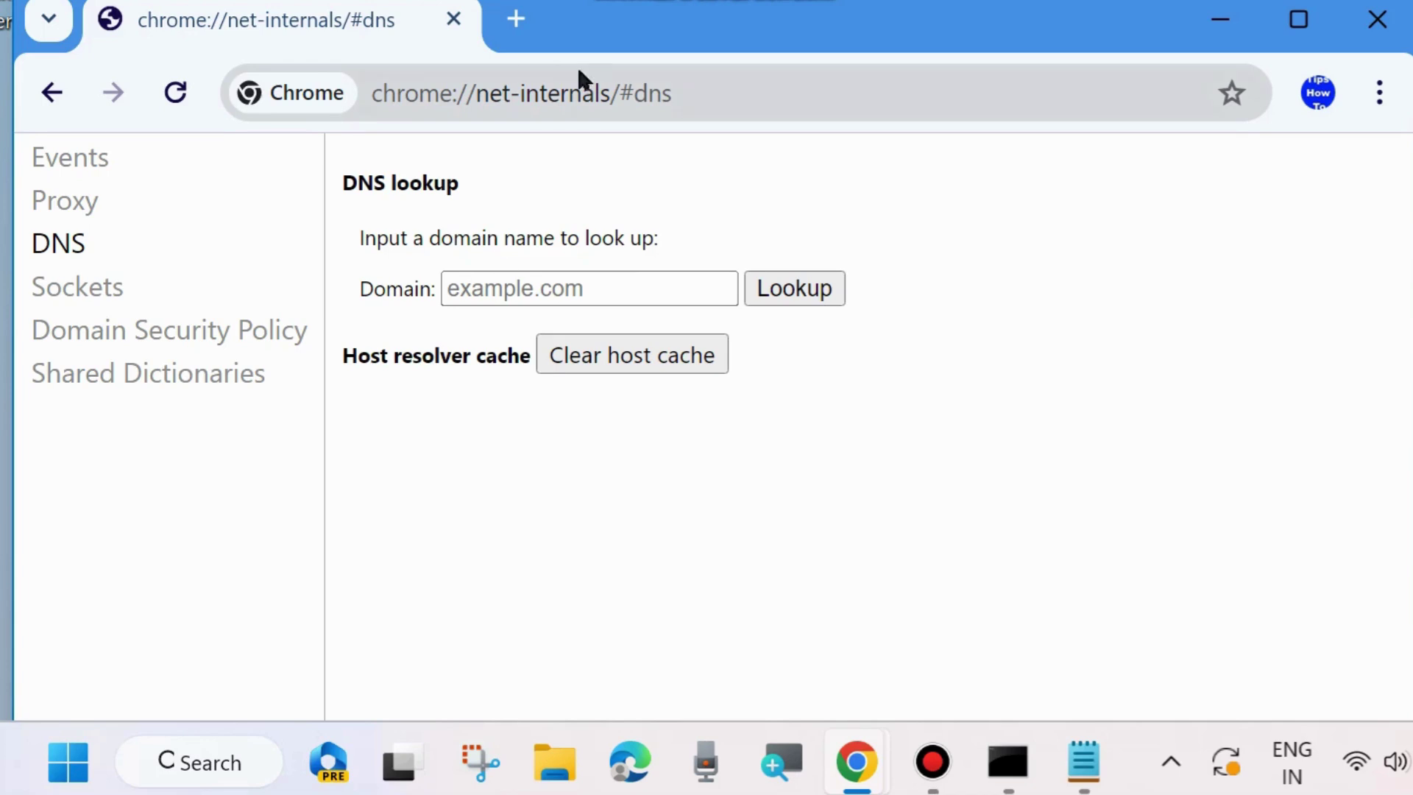
left_click(520, 24)
Step: Close the net-internals tab and open Chrome Settings
left_click(451, 22)
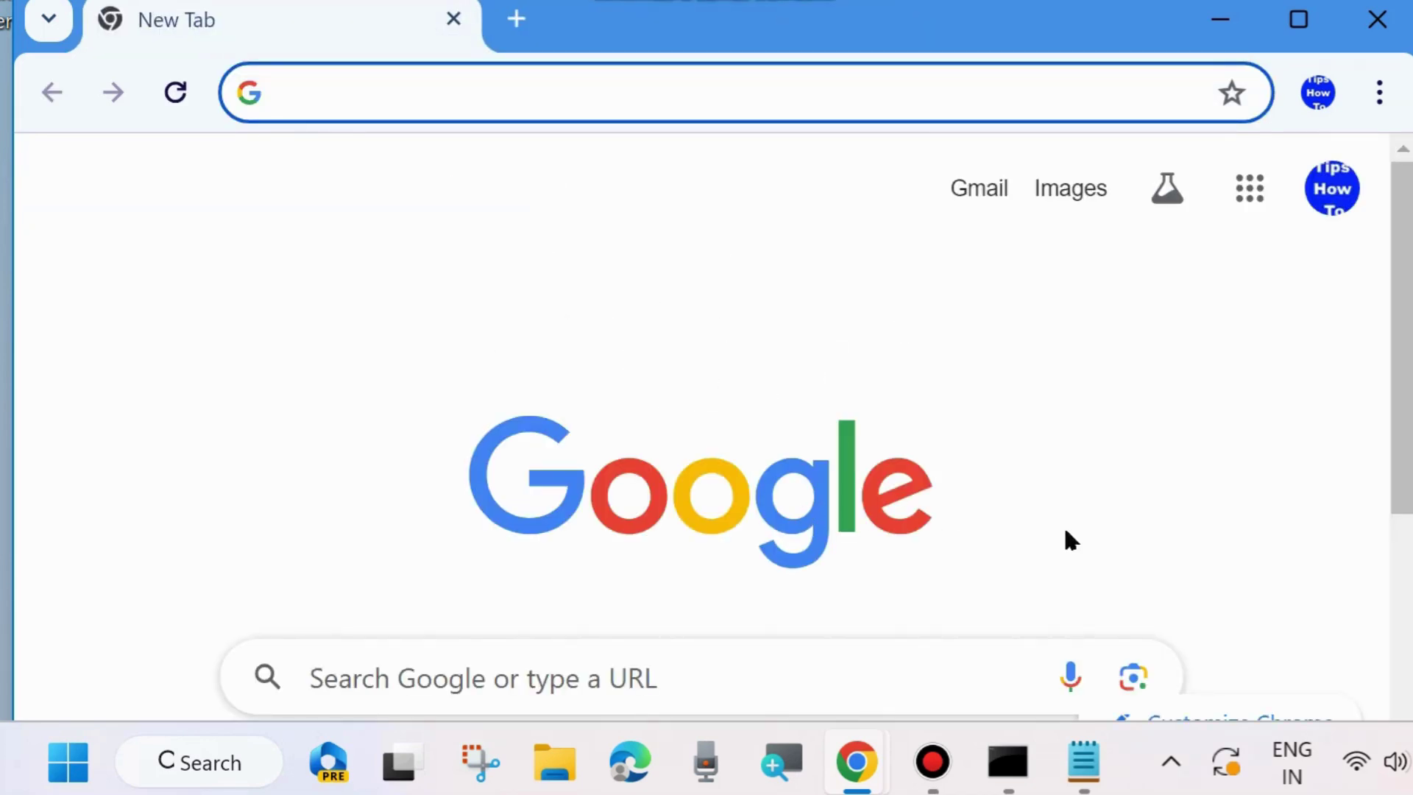
left_click(1380, 96)
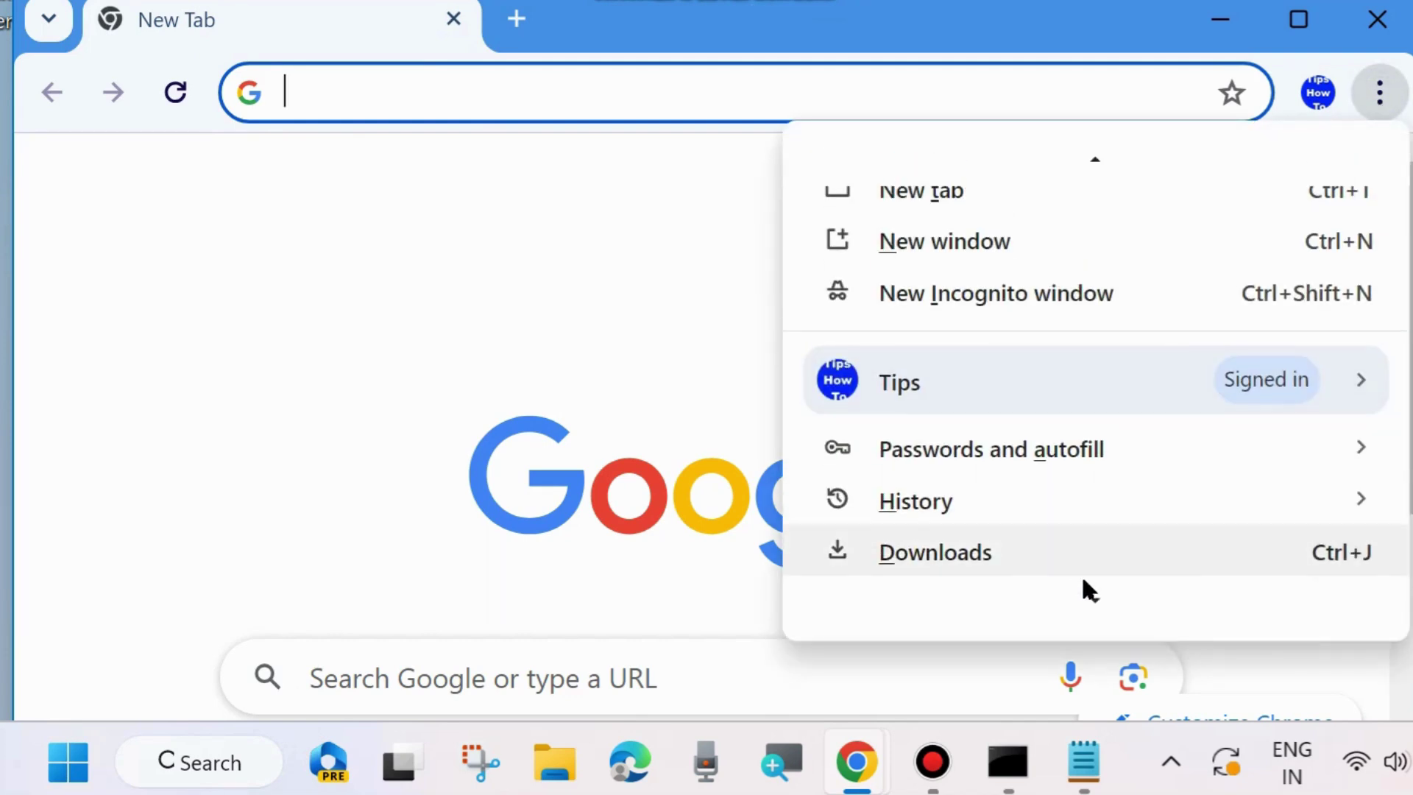
scroll(1090, 589, "down", 6)
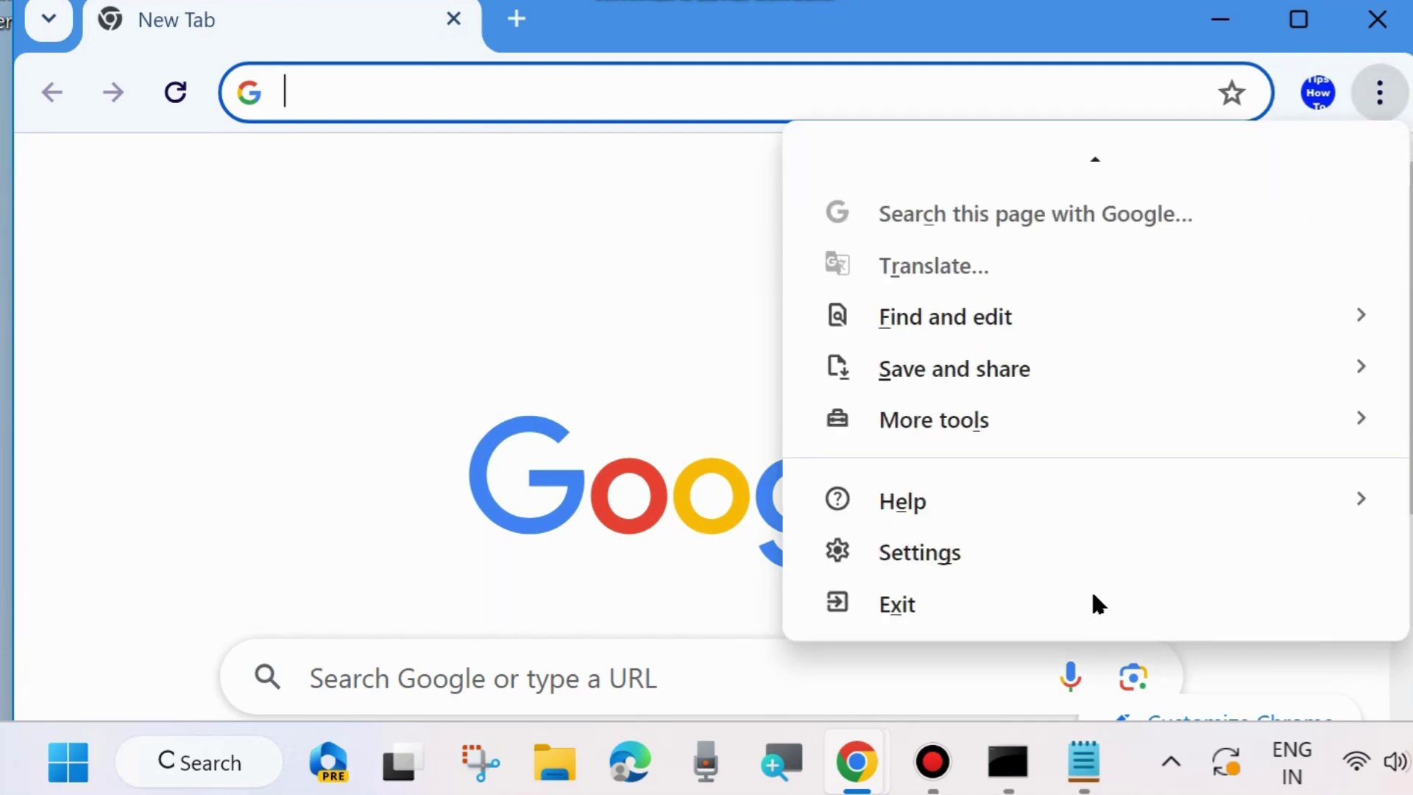
left_click(920, 556)
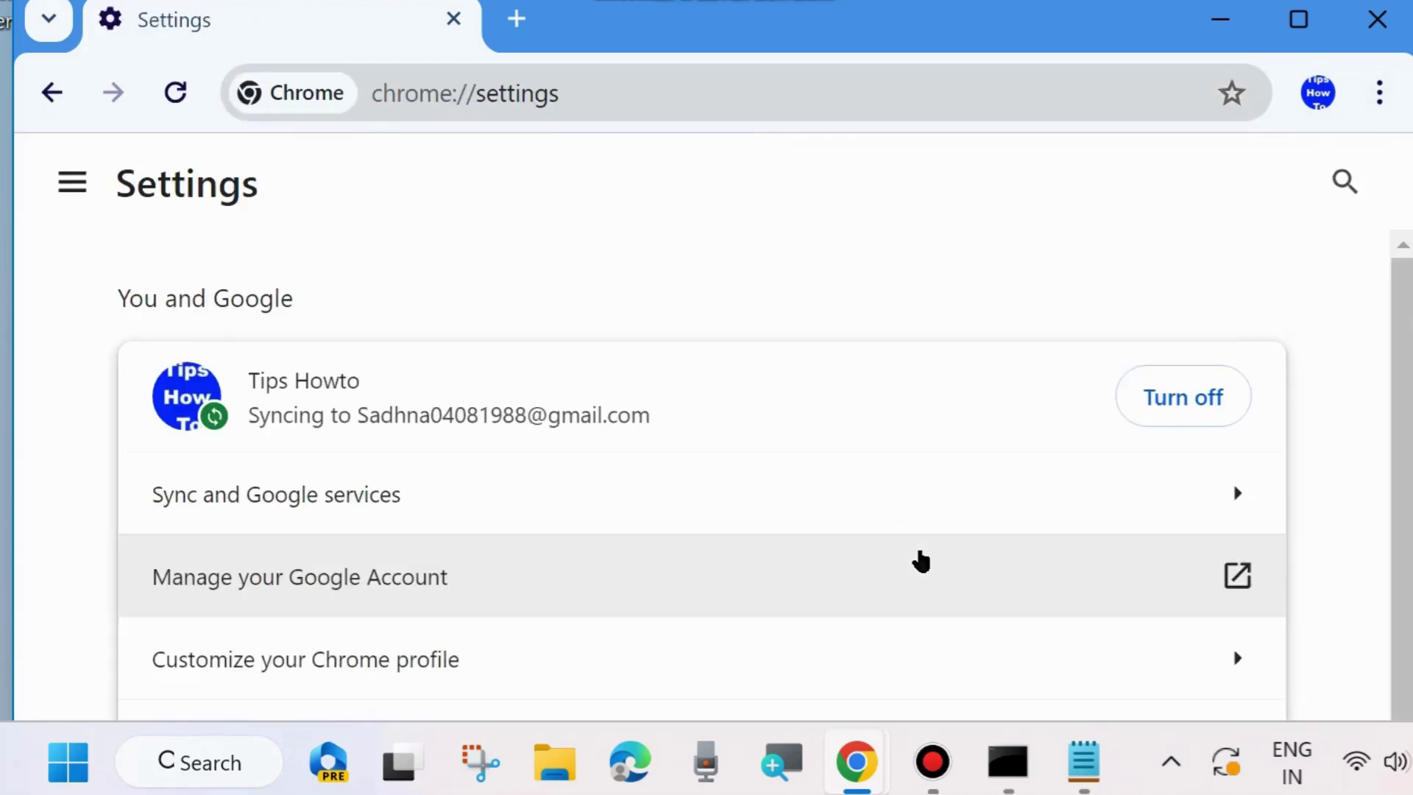
Step: Clear all-time history, downloads and cookies via Privacy and security, then close Settings
left_click(79, 192)
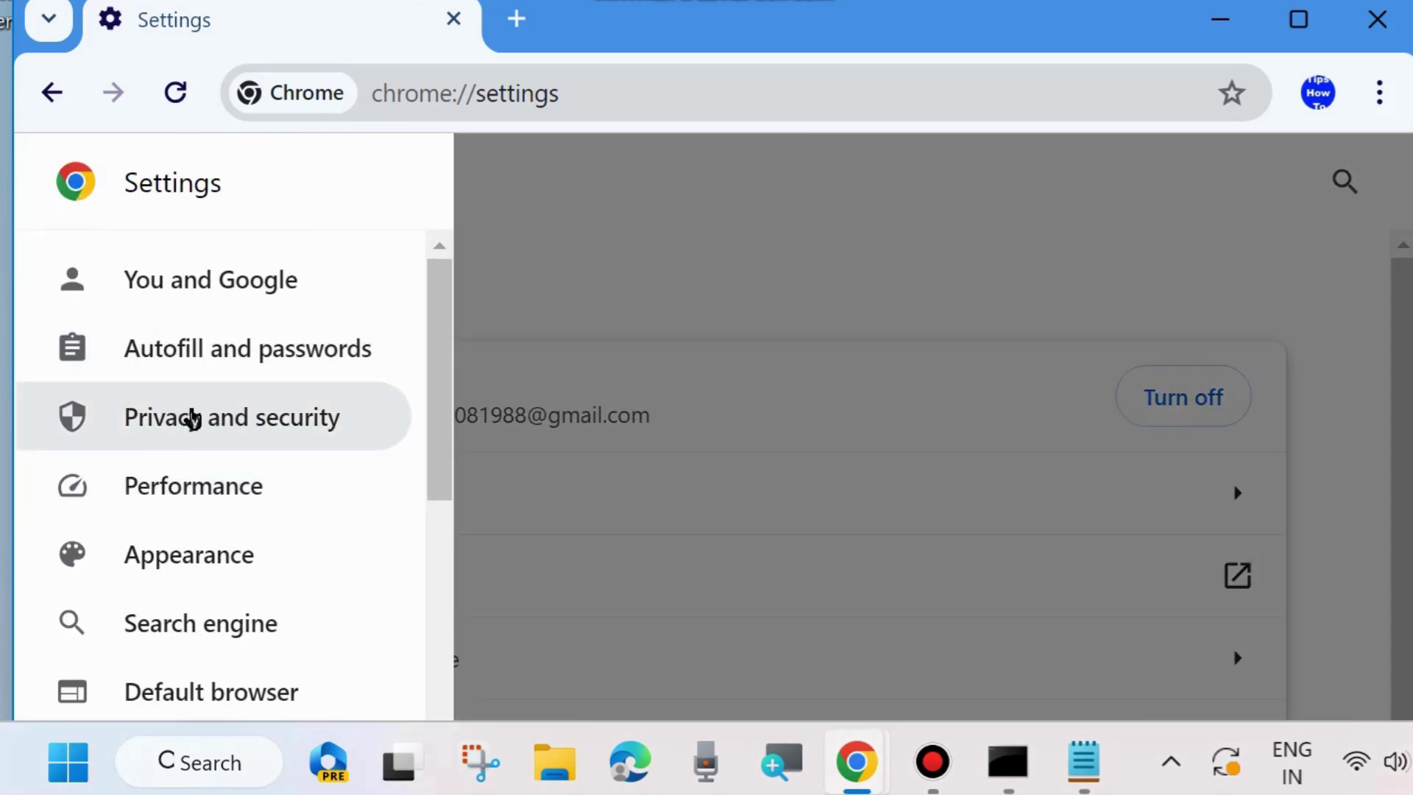
left_click(228, 423)
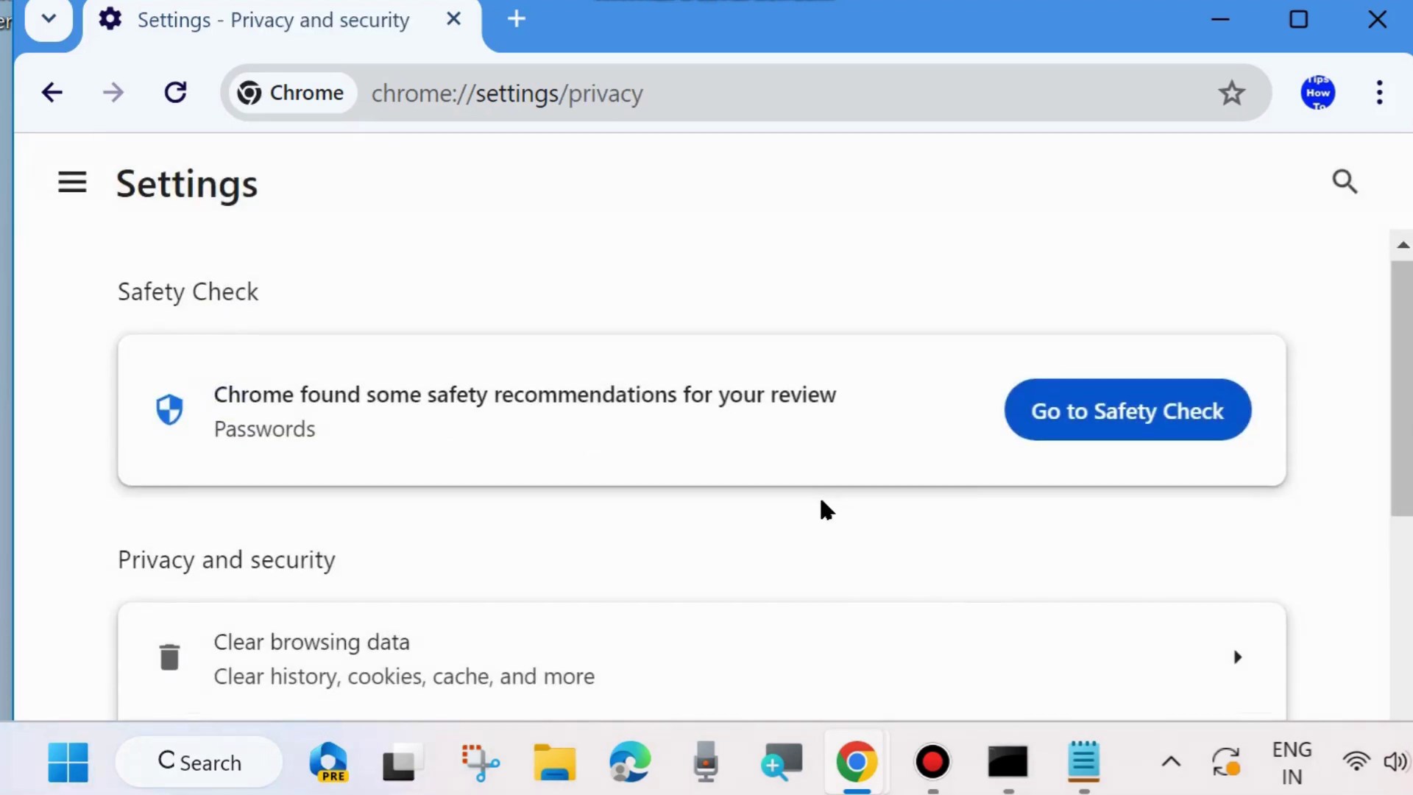
scroll(820, 508, "down", 2)
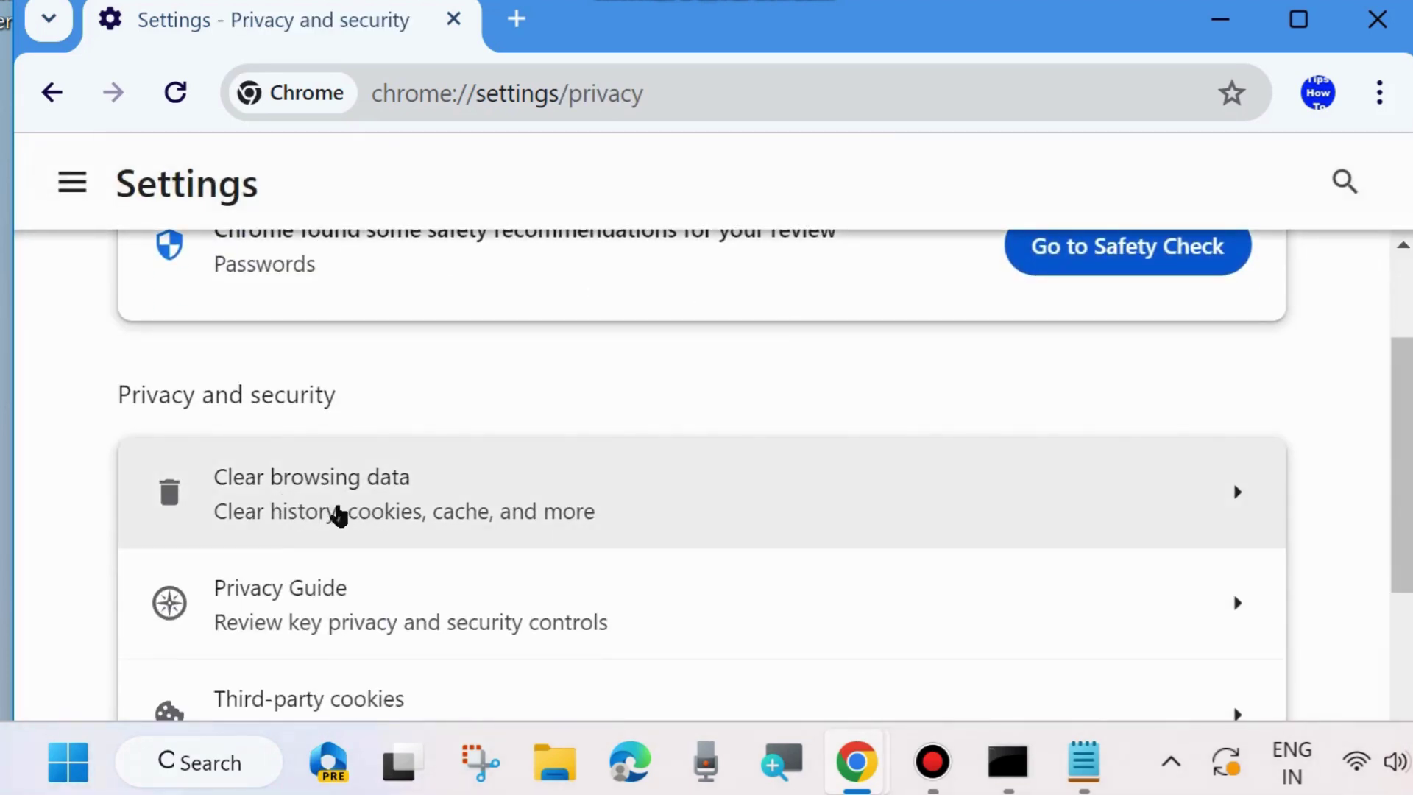
left_click(608, 521)
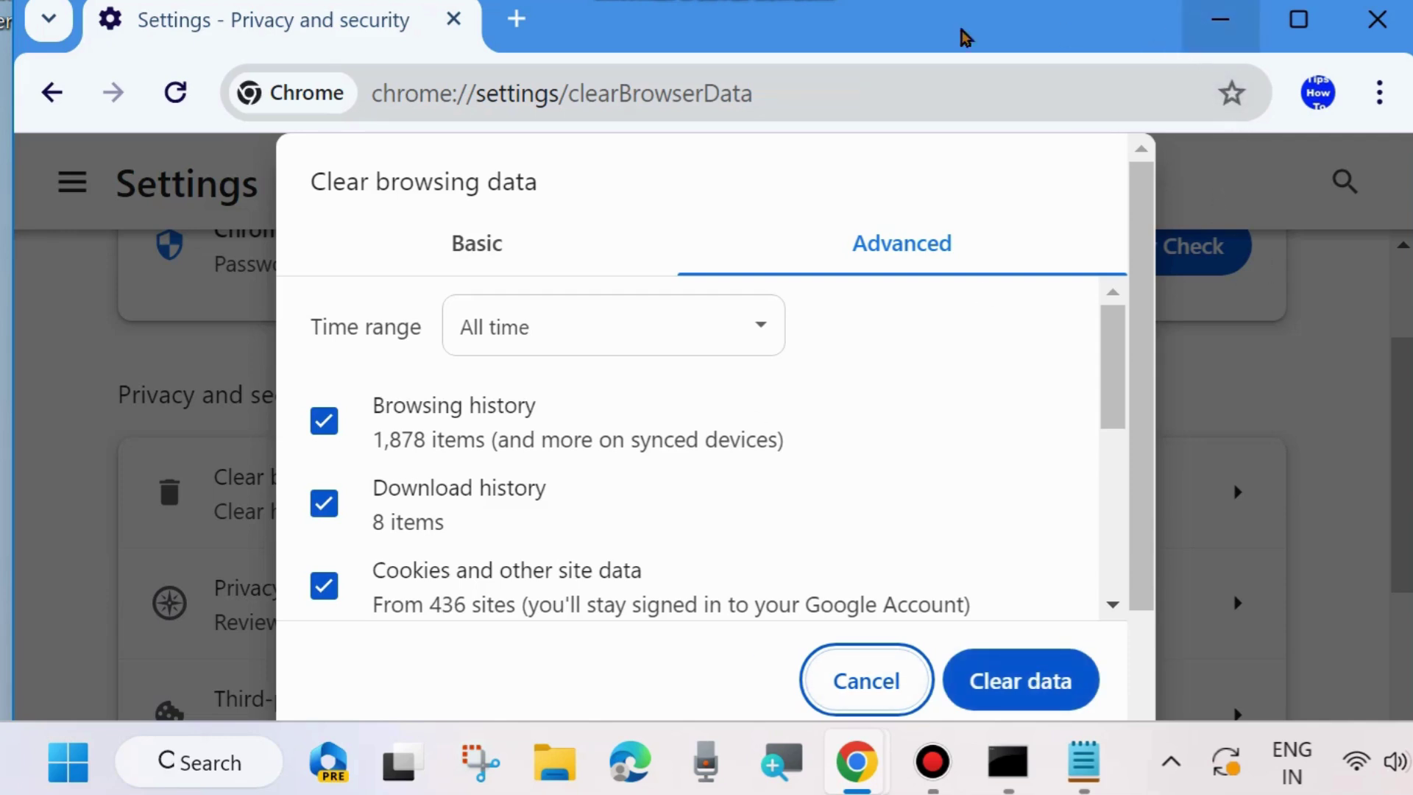
left_click(516, 20)
left_click(451, 20)
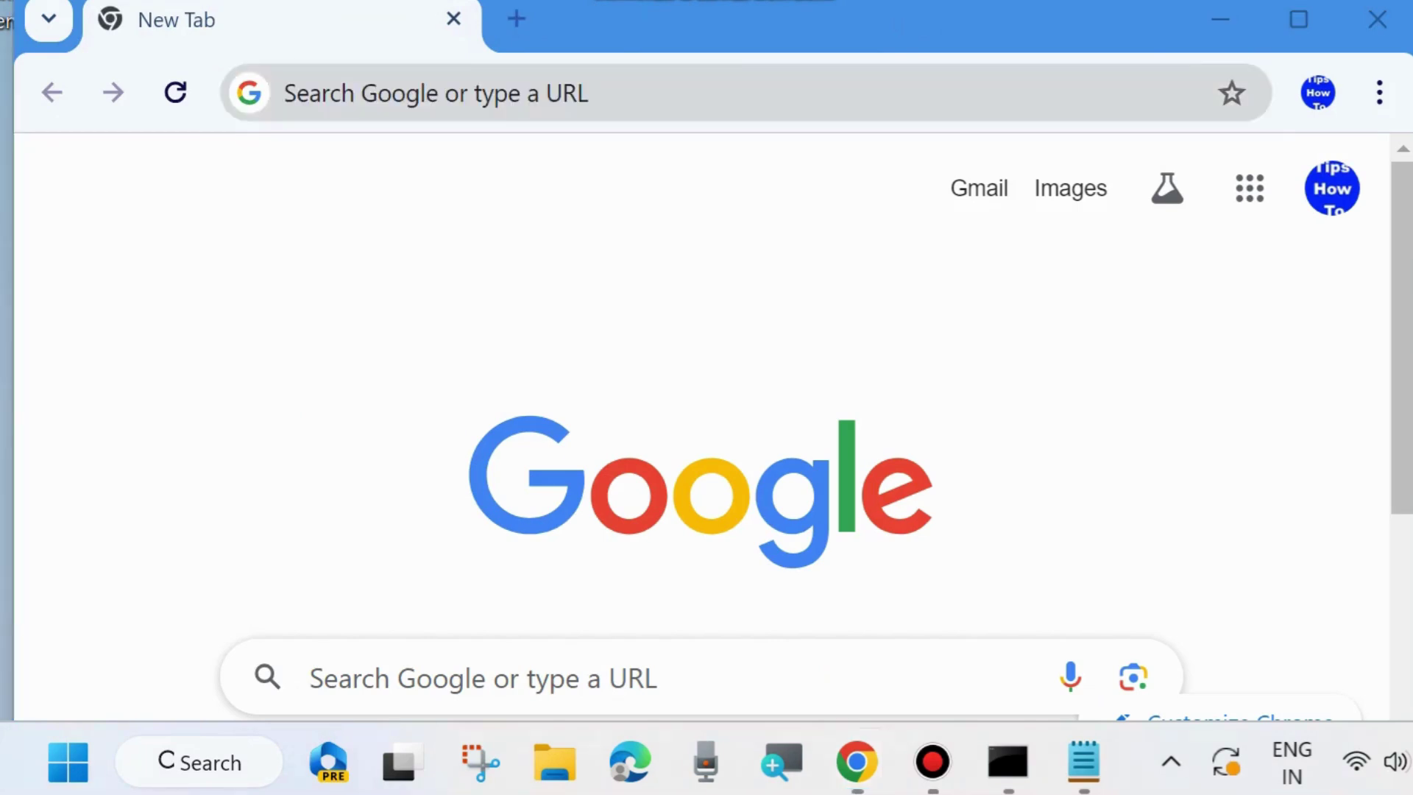
Step: Minimize Chrome and Notepad and open Windows Settings from the Start button's quick menu
left_click(1220, 21)
left_click(1363, 248)
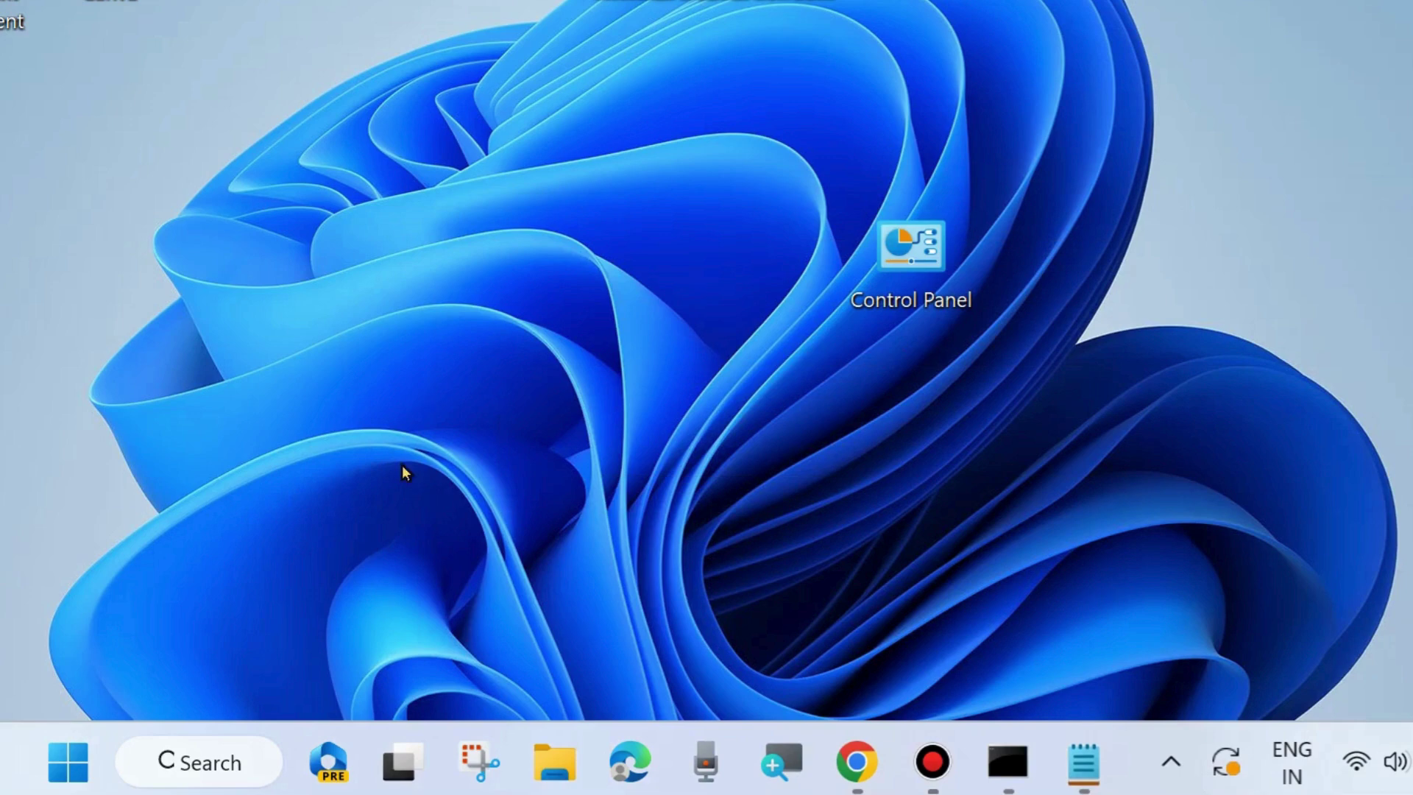
right_click(81, 759)
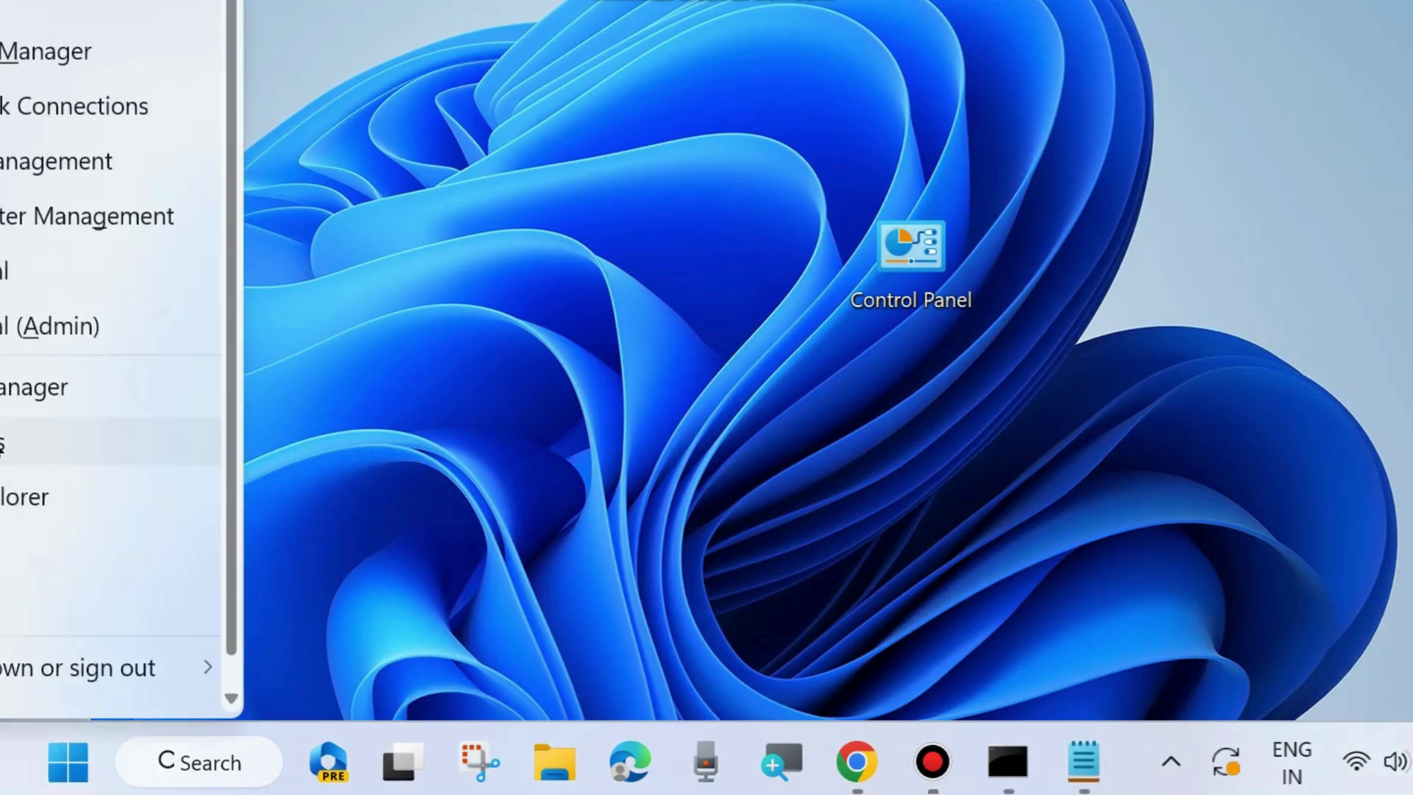
left_click(6, 442)
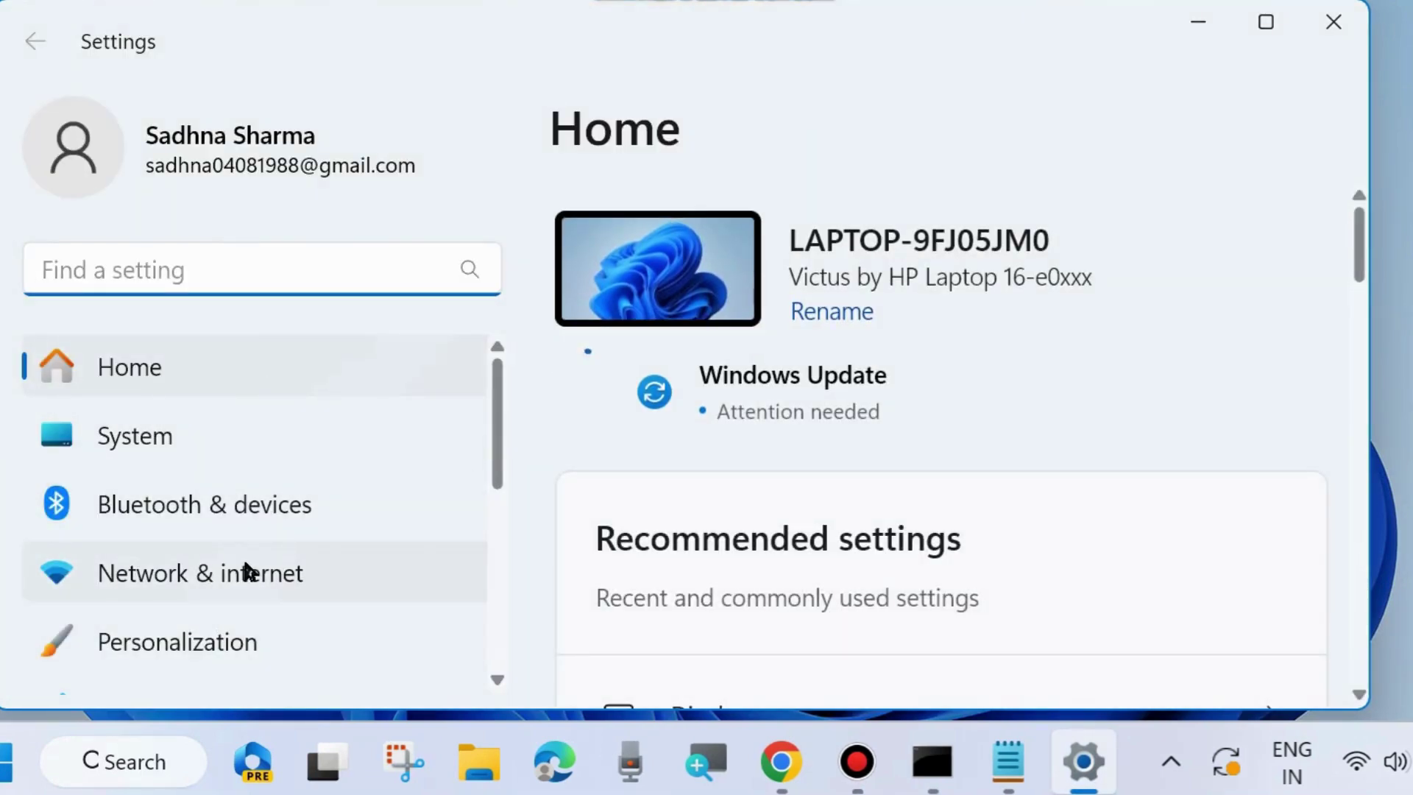
Step: Go to Privacy & security and open the Windows Security page
scroll(245, 572, "down", 1)
scroll(245, 572, "down", 5)
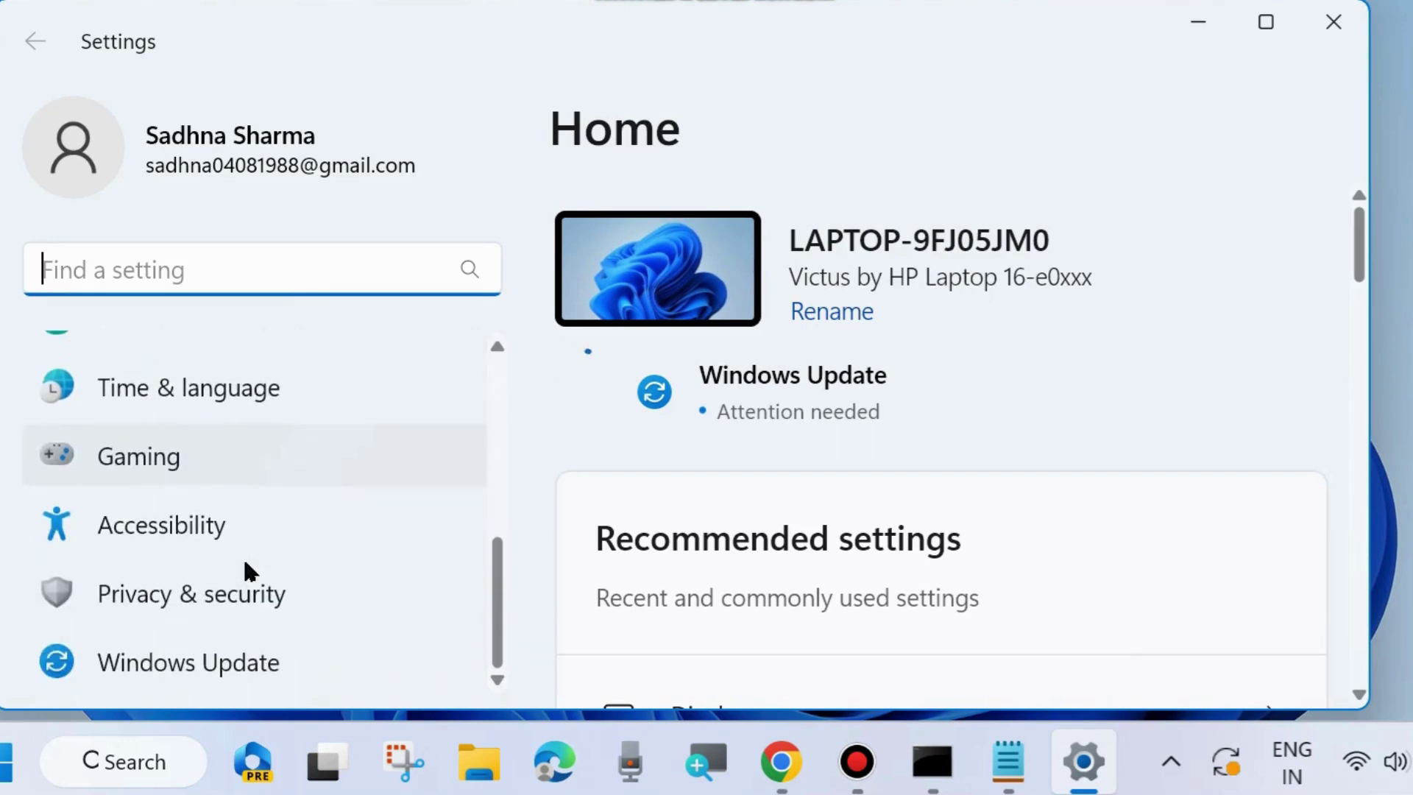
left_click(195, 598)
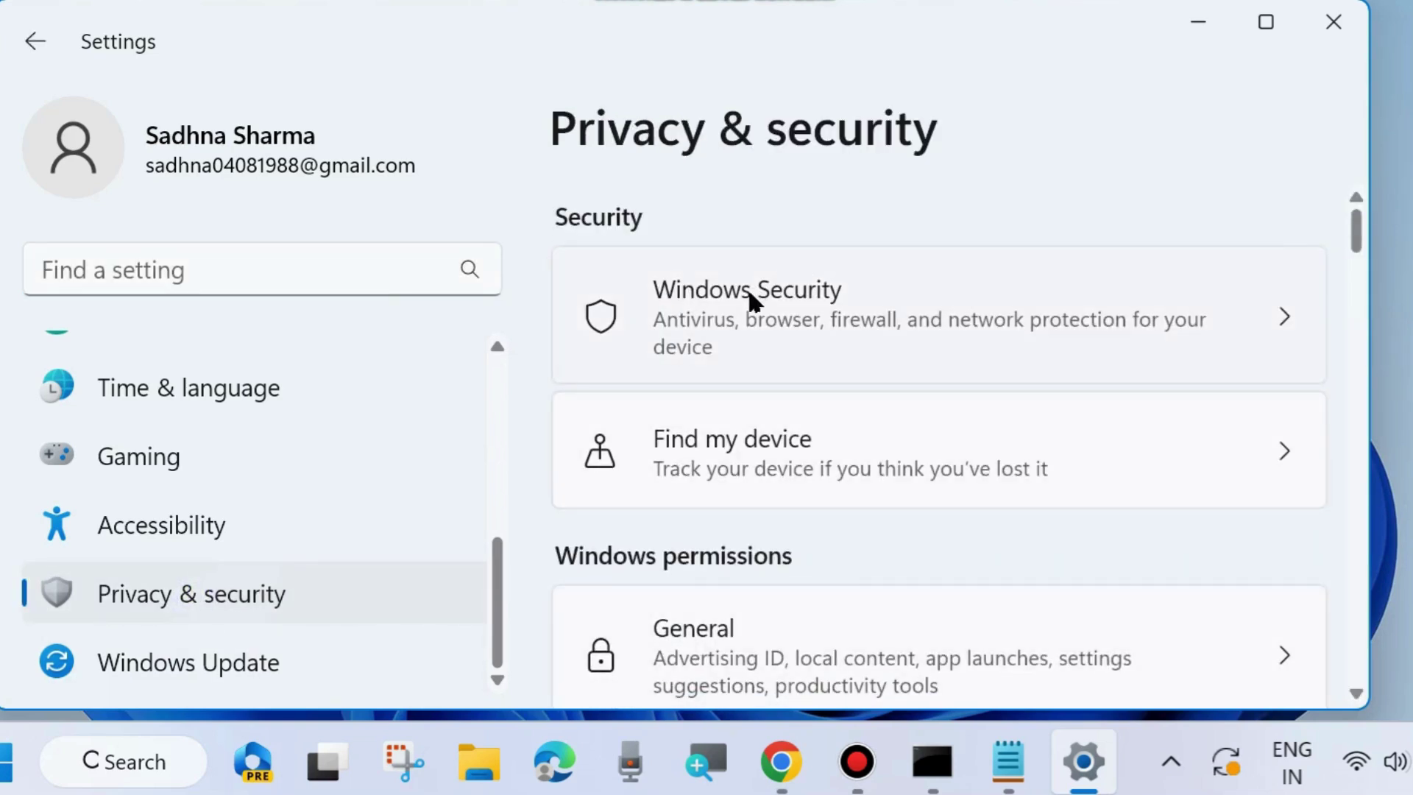
left_click(748, 287)
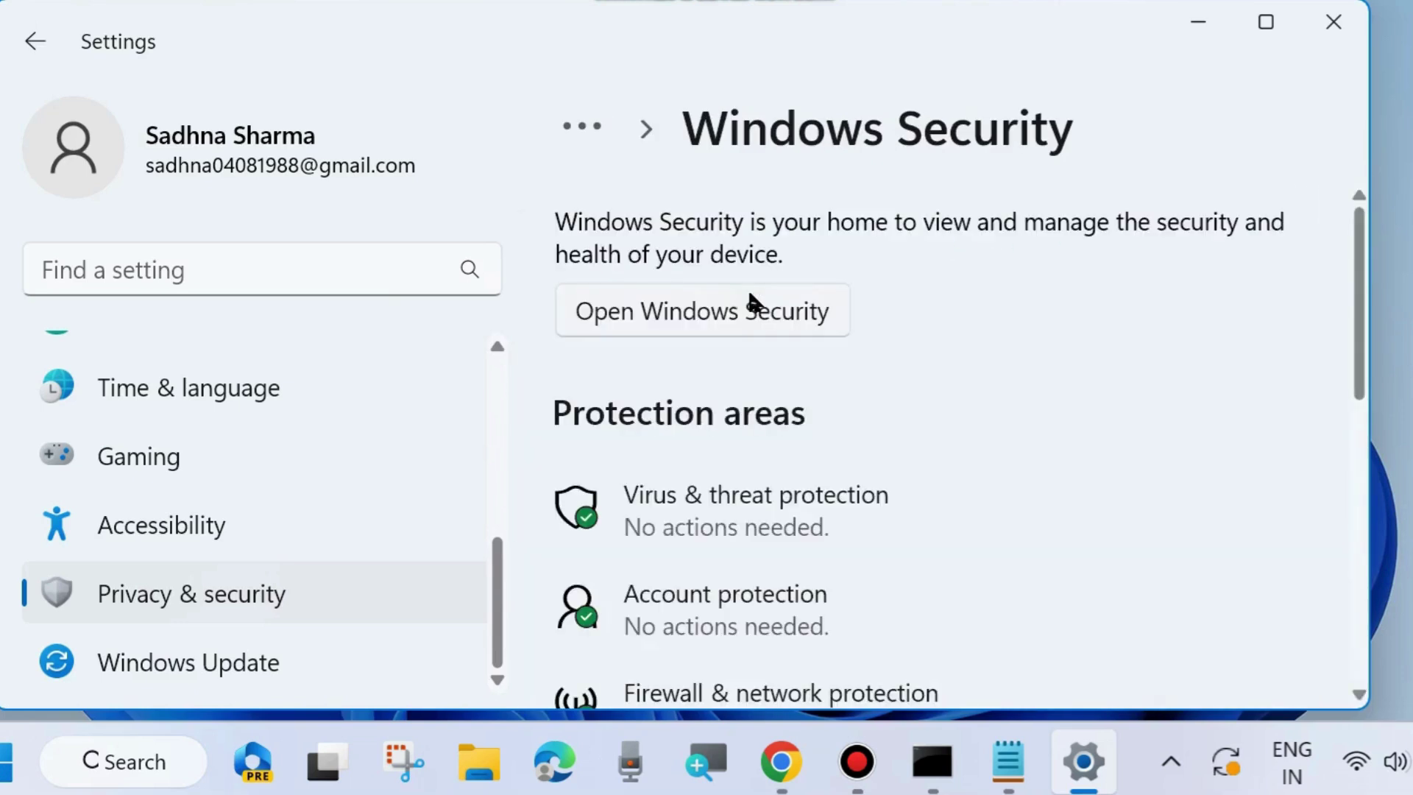
left_click(695, 505)
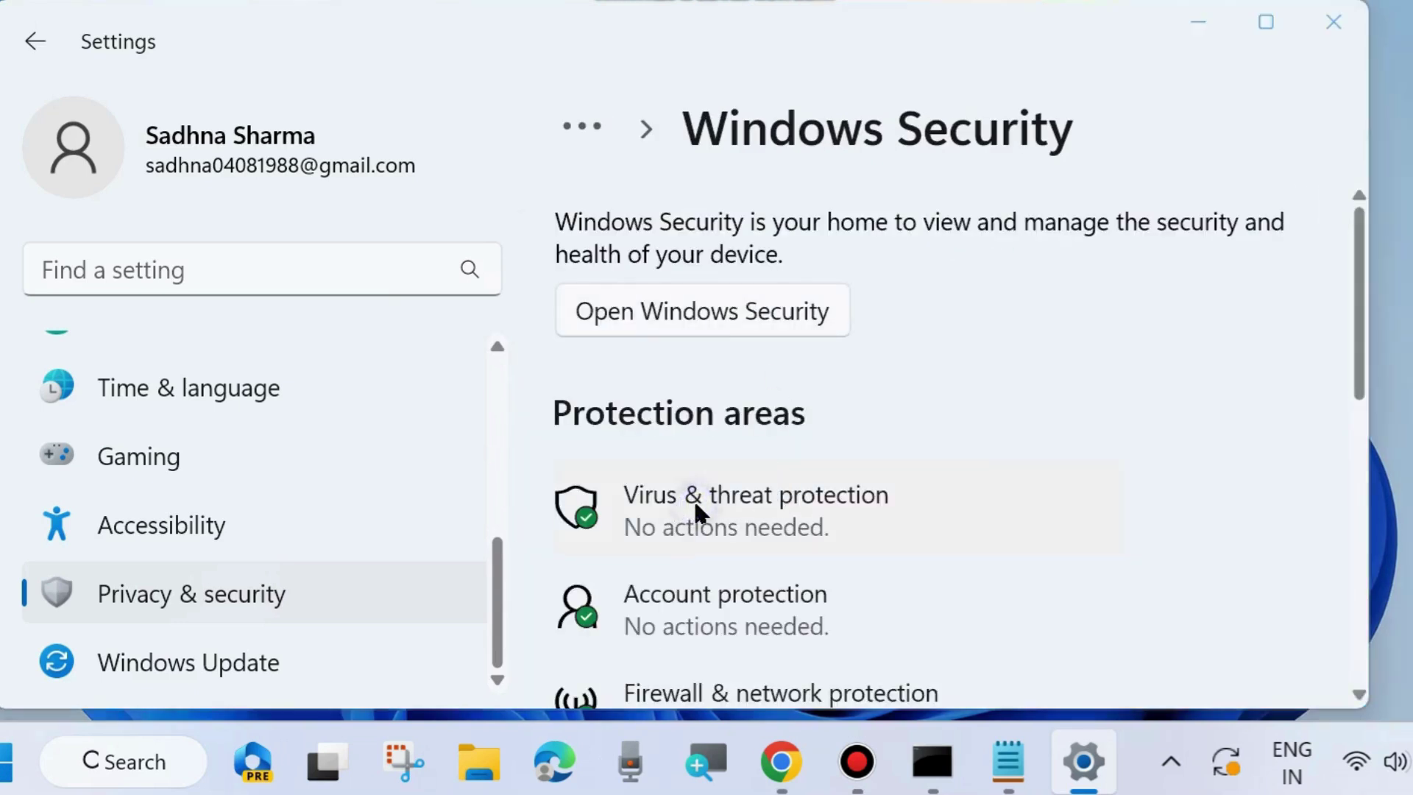
scroll(708, 511, "down", 1)
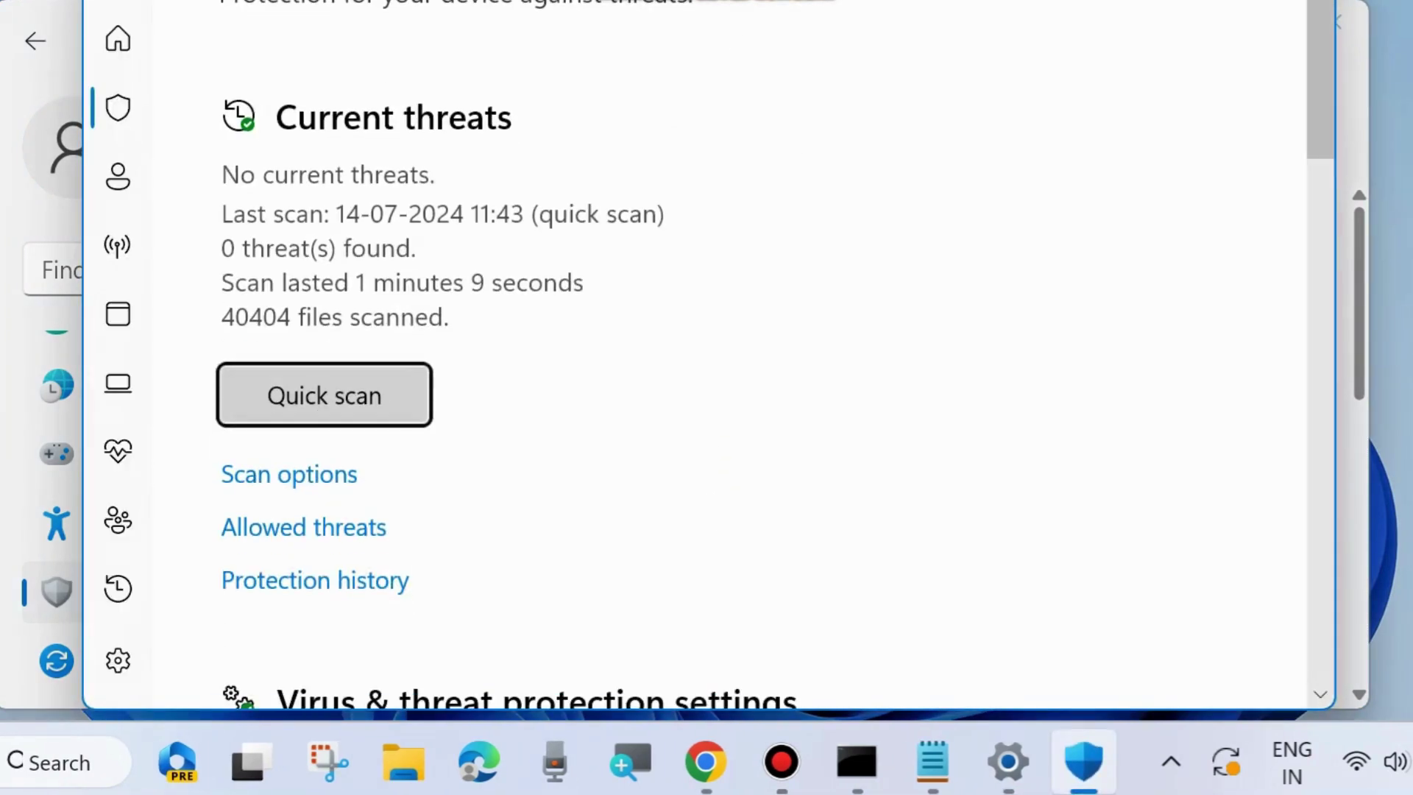
left_click_drag(717, 2, 726, 63)
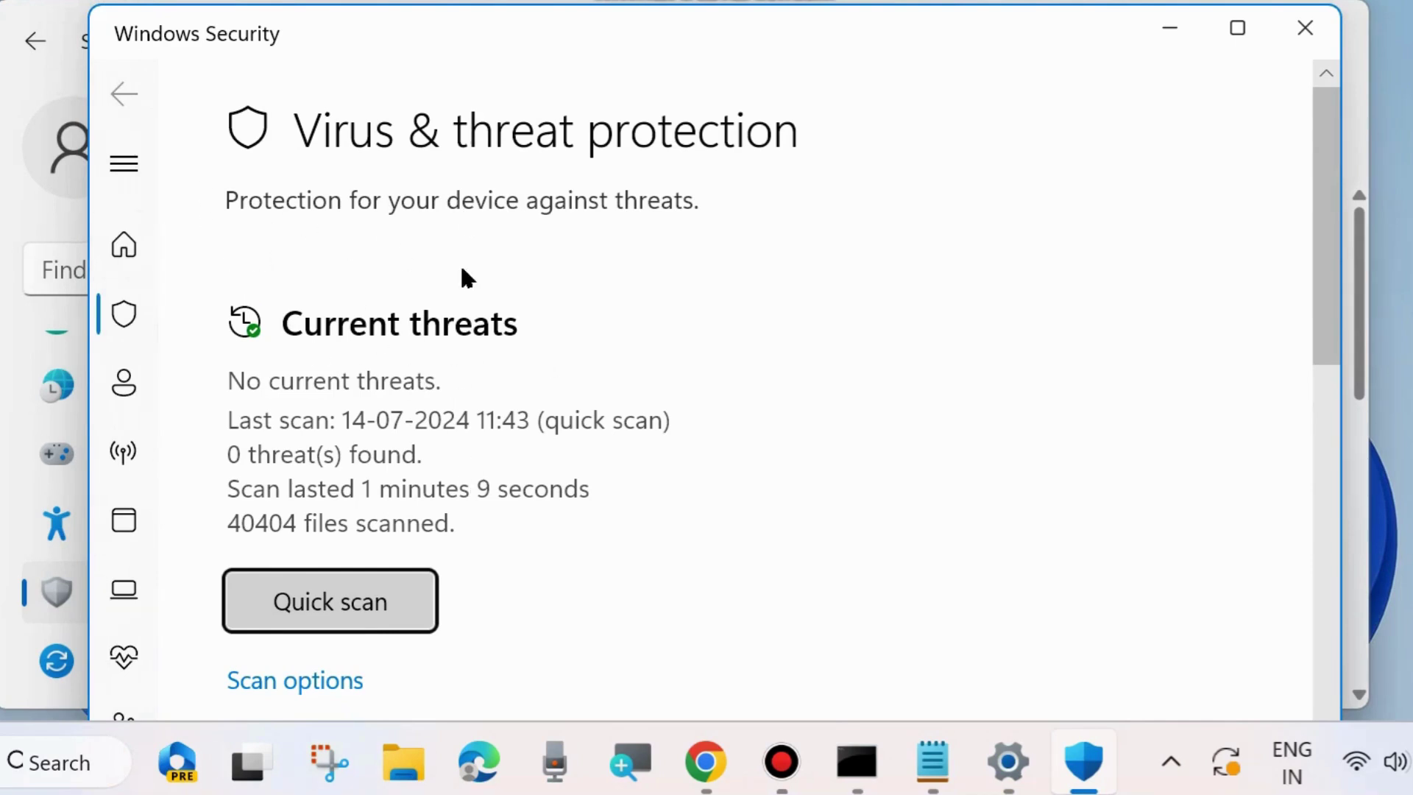
scroll(434, 384, "down", 10)
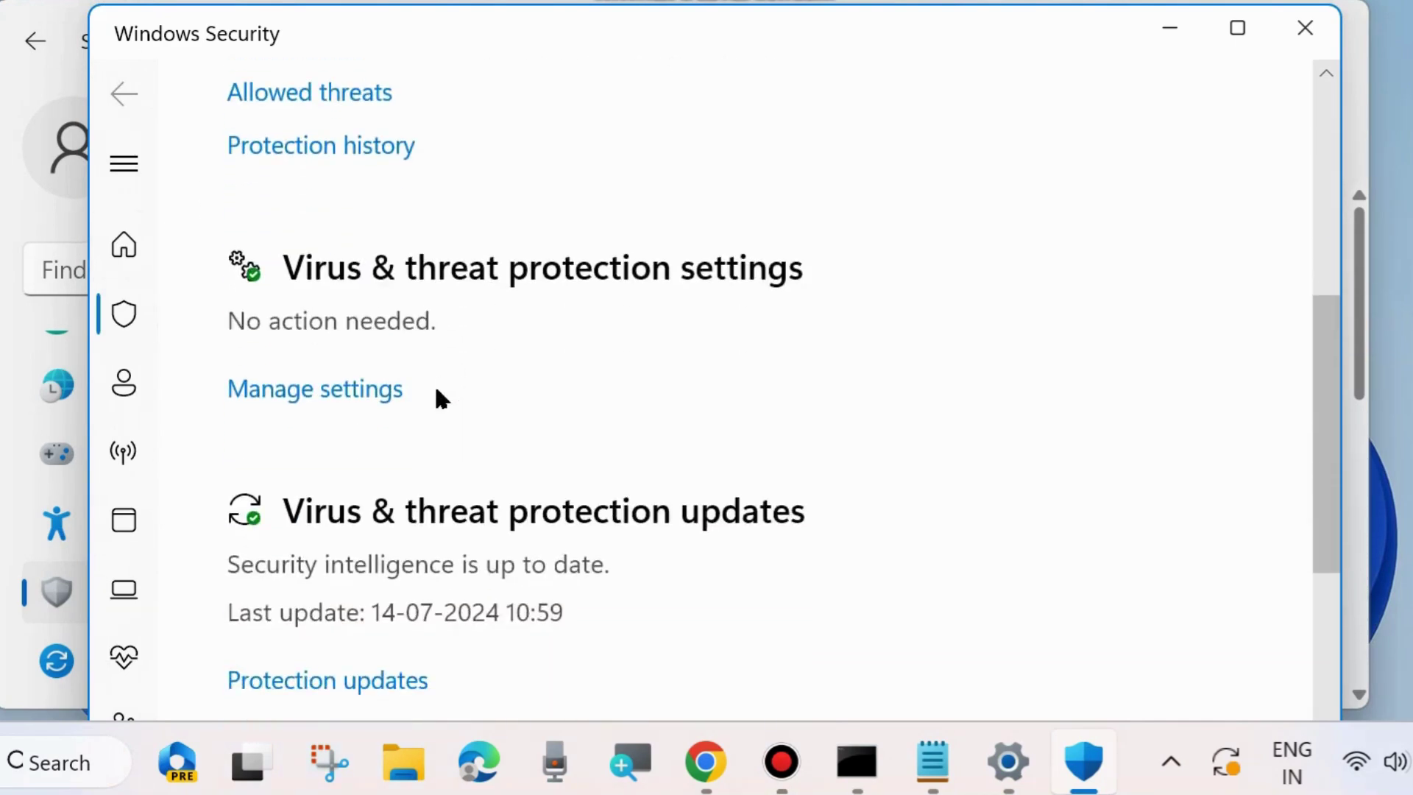
scroll(437, 395, "down", 5)
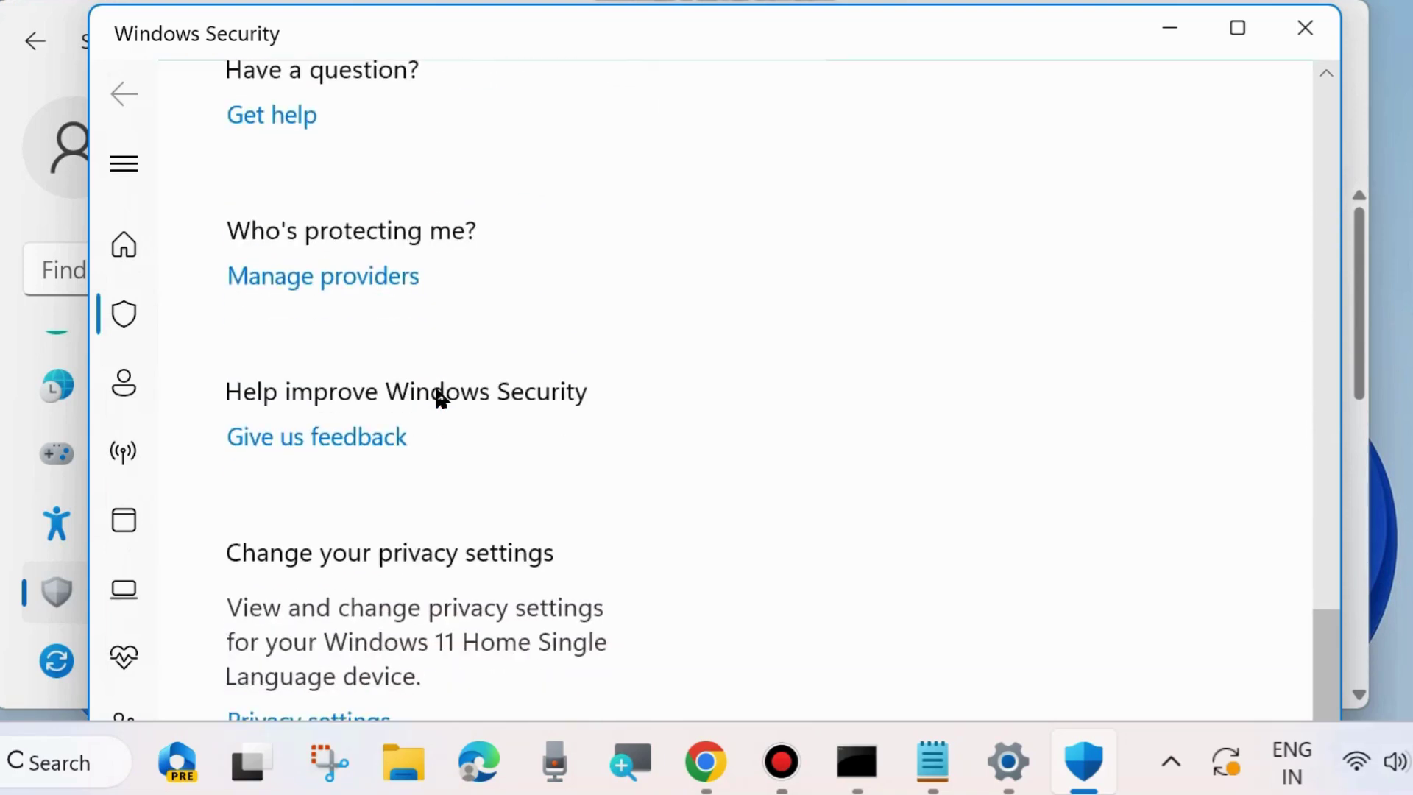
mouse_move(653, 39)
left_mouse_down()
mouse_move(672, 0)
mouse_move(690, 0)
mouse_move(662, 45)
mouse_move(664, 29)
left_mouse_up()
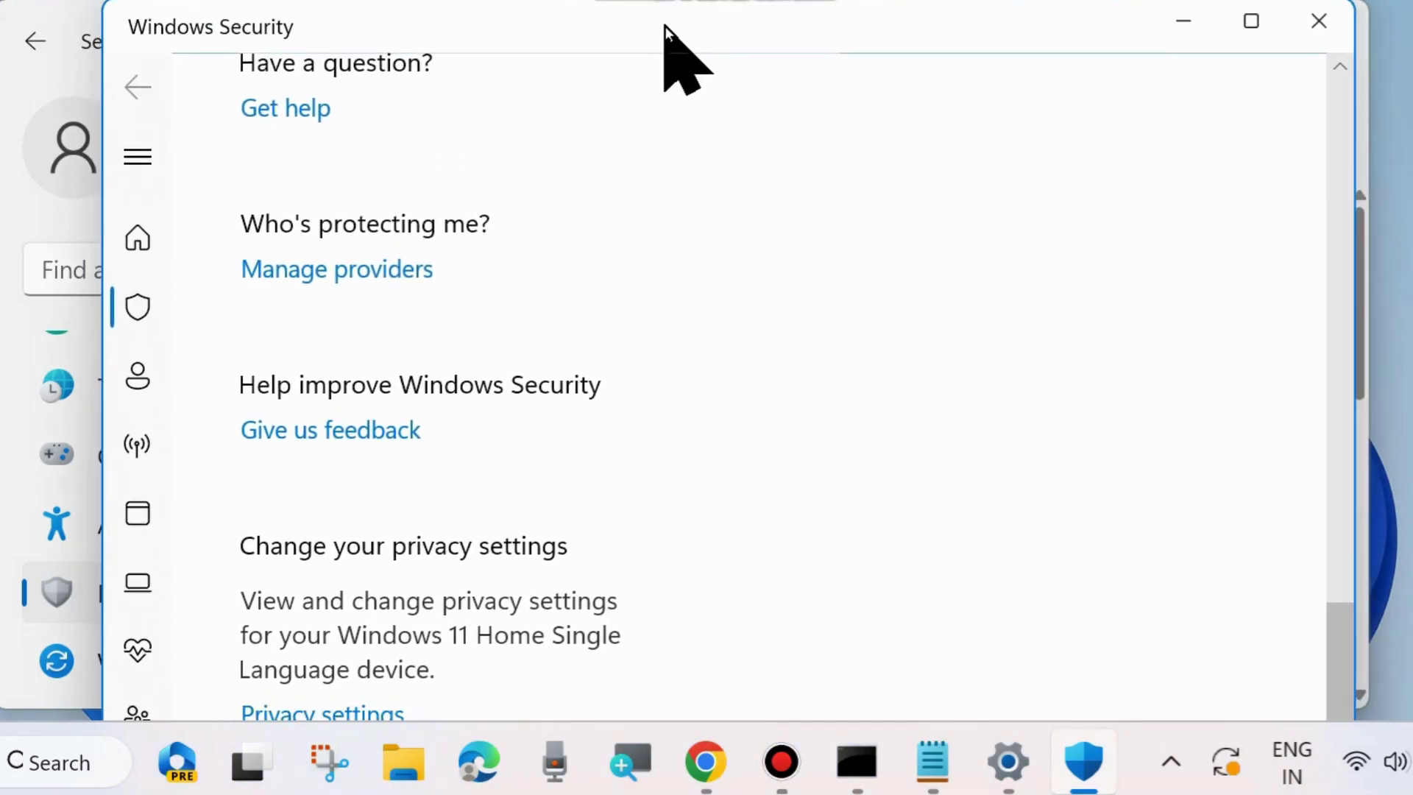
left_click(137, 157)
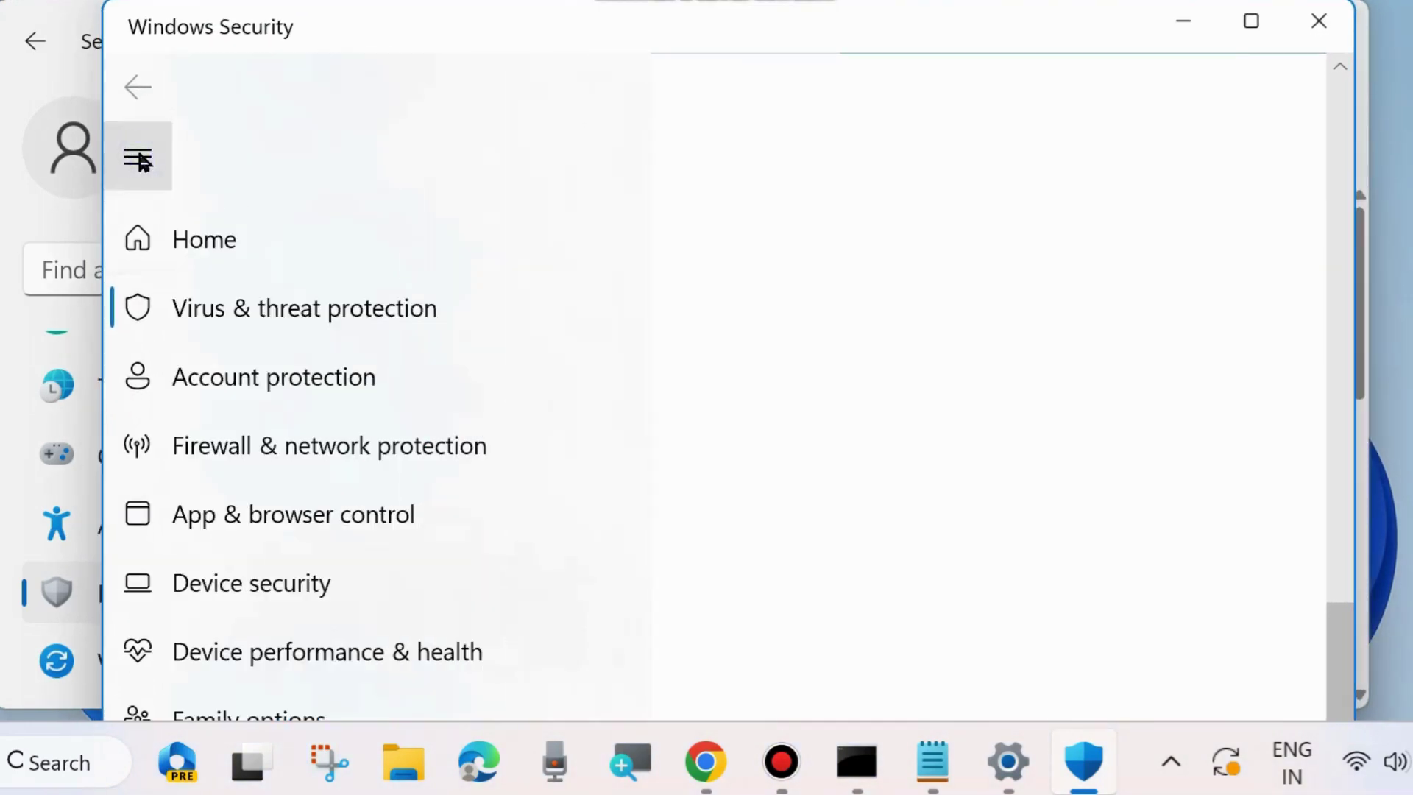
left_click(292, 445)
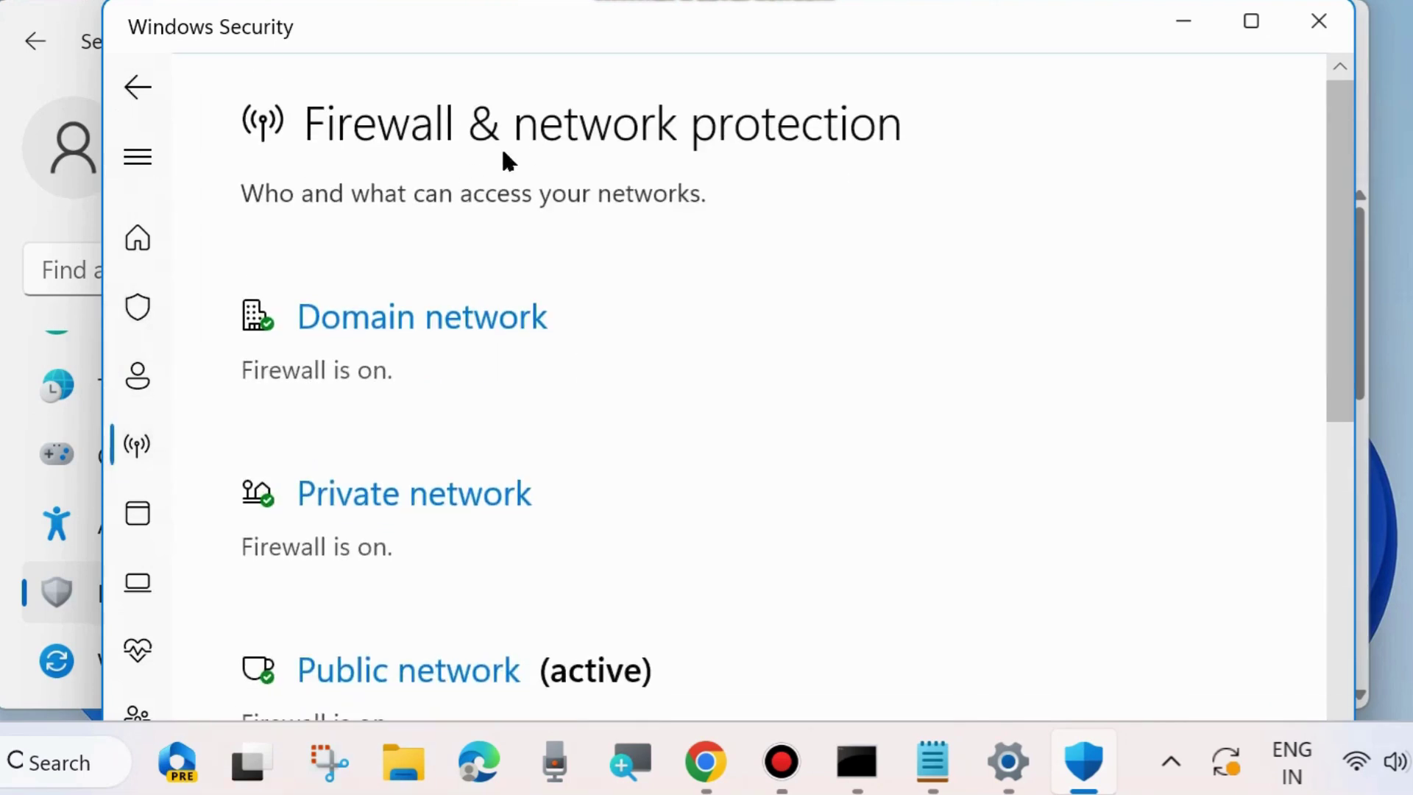
scroll(561, 375, "down", 8)
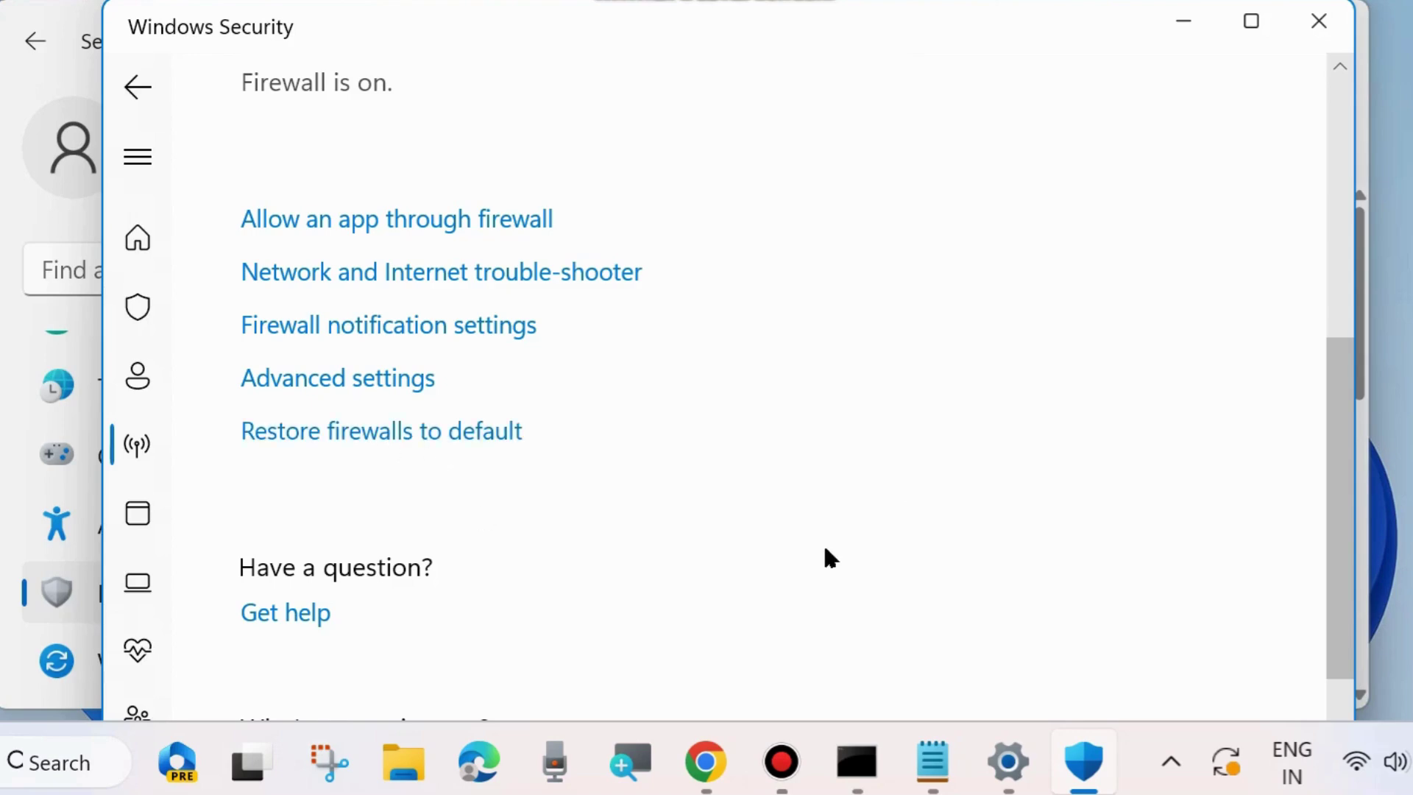
left_click(1323, 20)
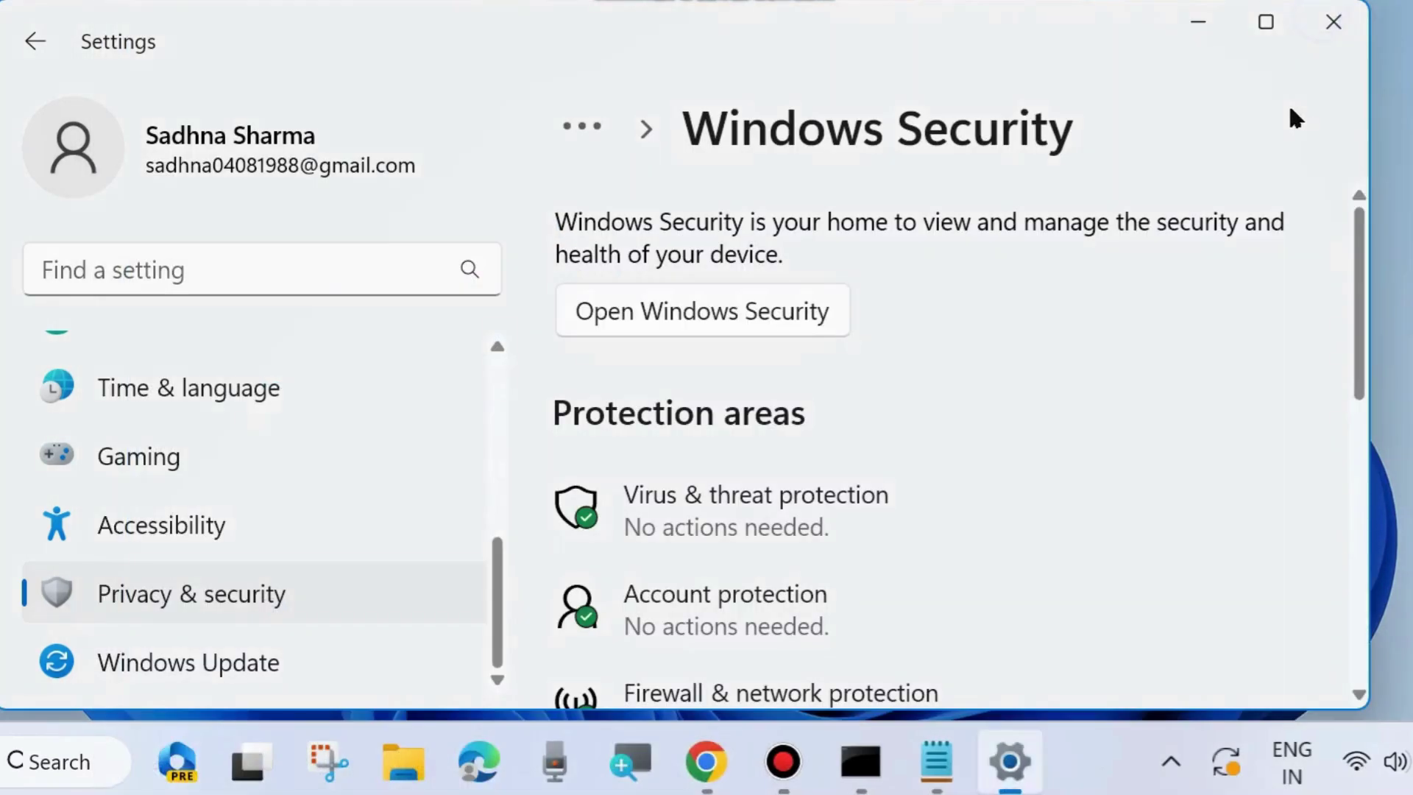
Step: Close Settings and go to Control Panel > Network and Sharing Center > Change adapter settings
left_click(1334, 19)
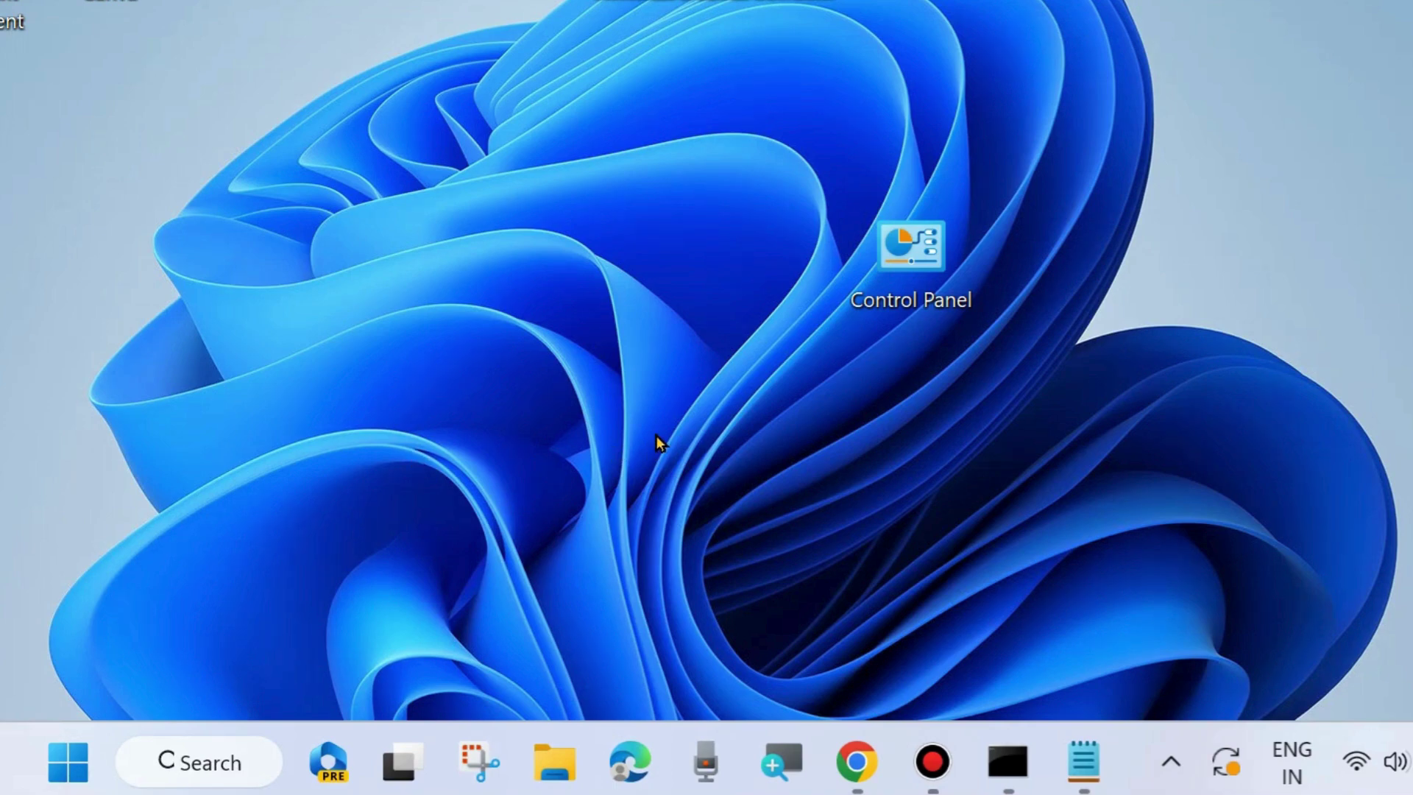
double_click(913, 259)
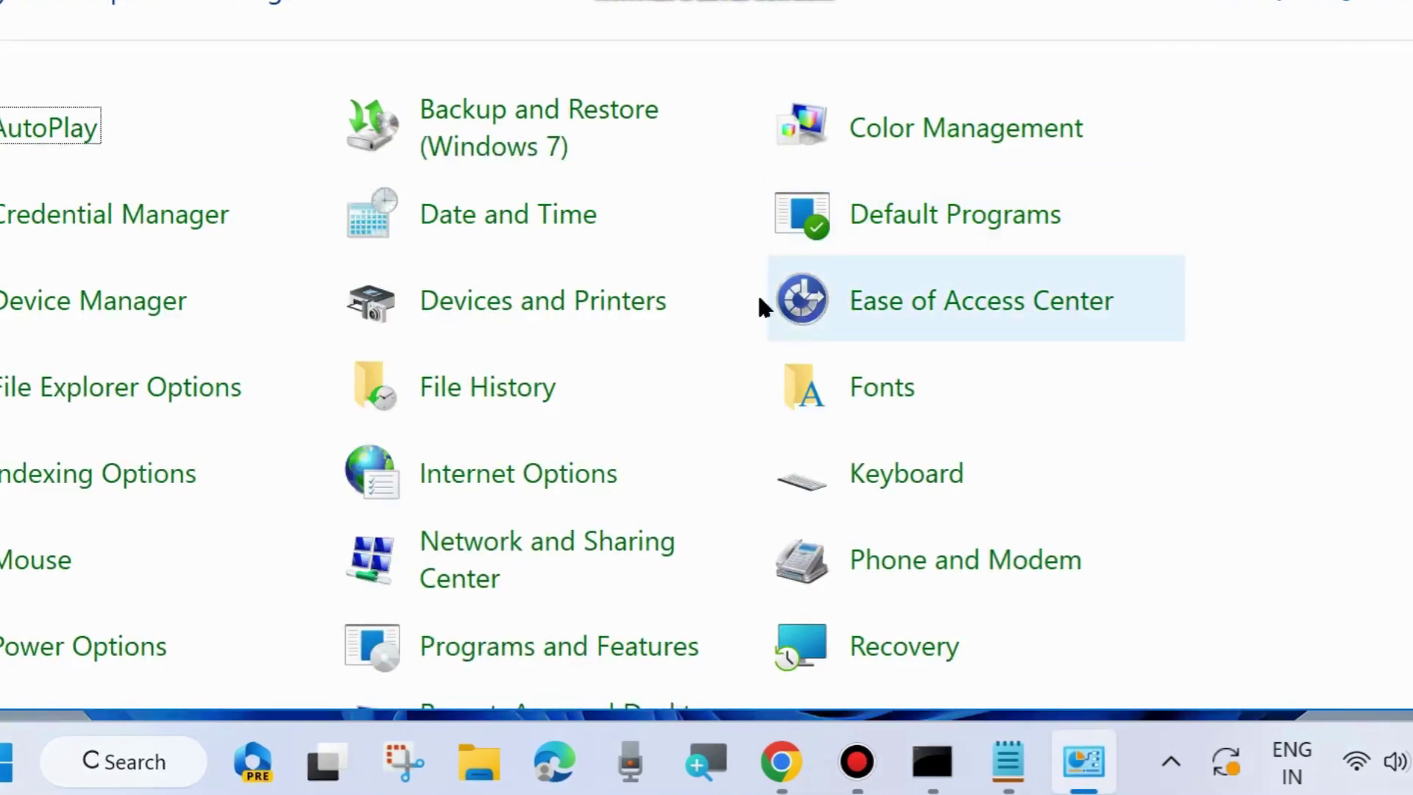
scroll(511, 549, "down", 1)
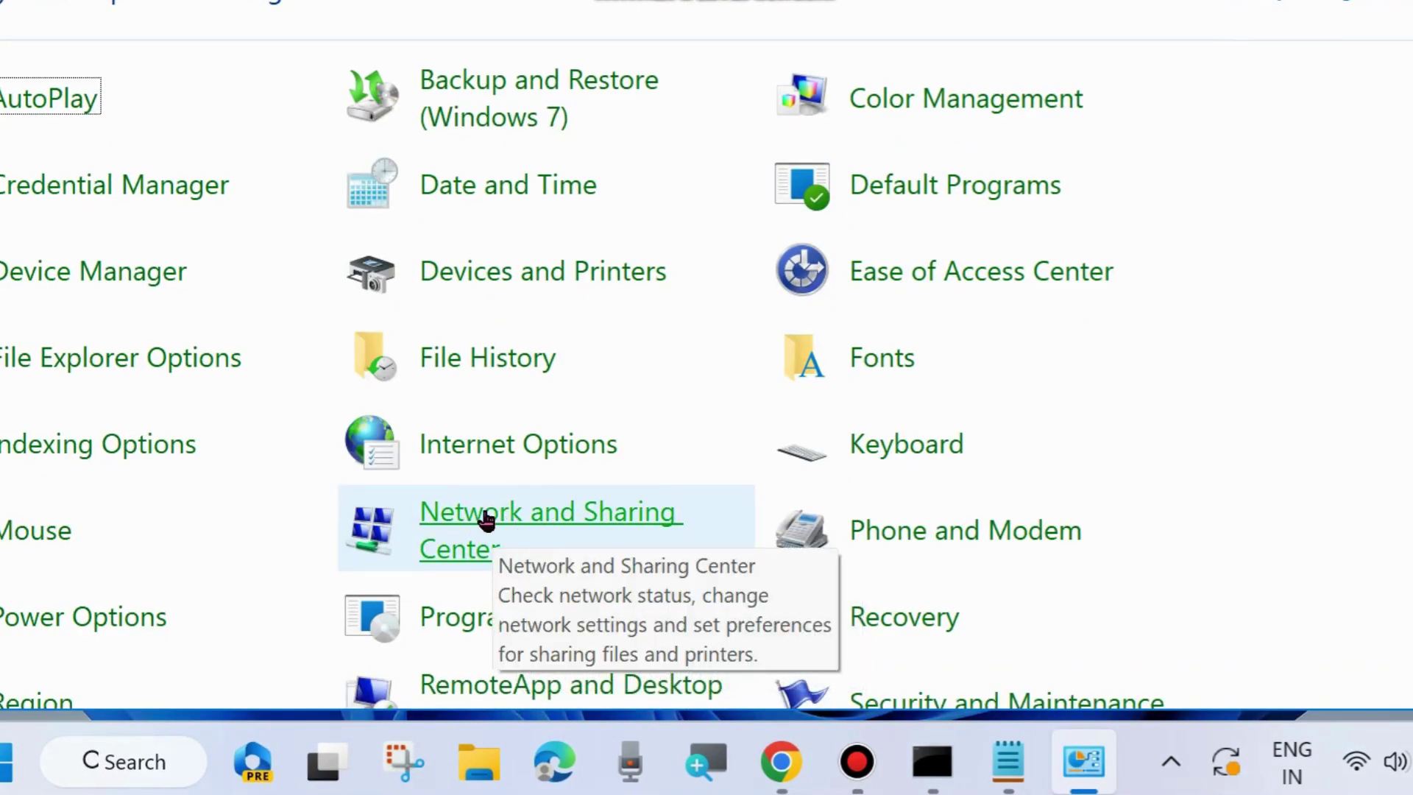
left_click(486, 519)
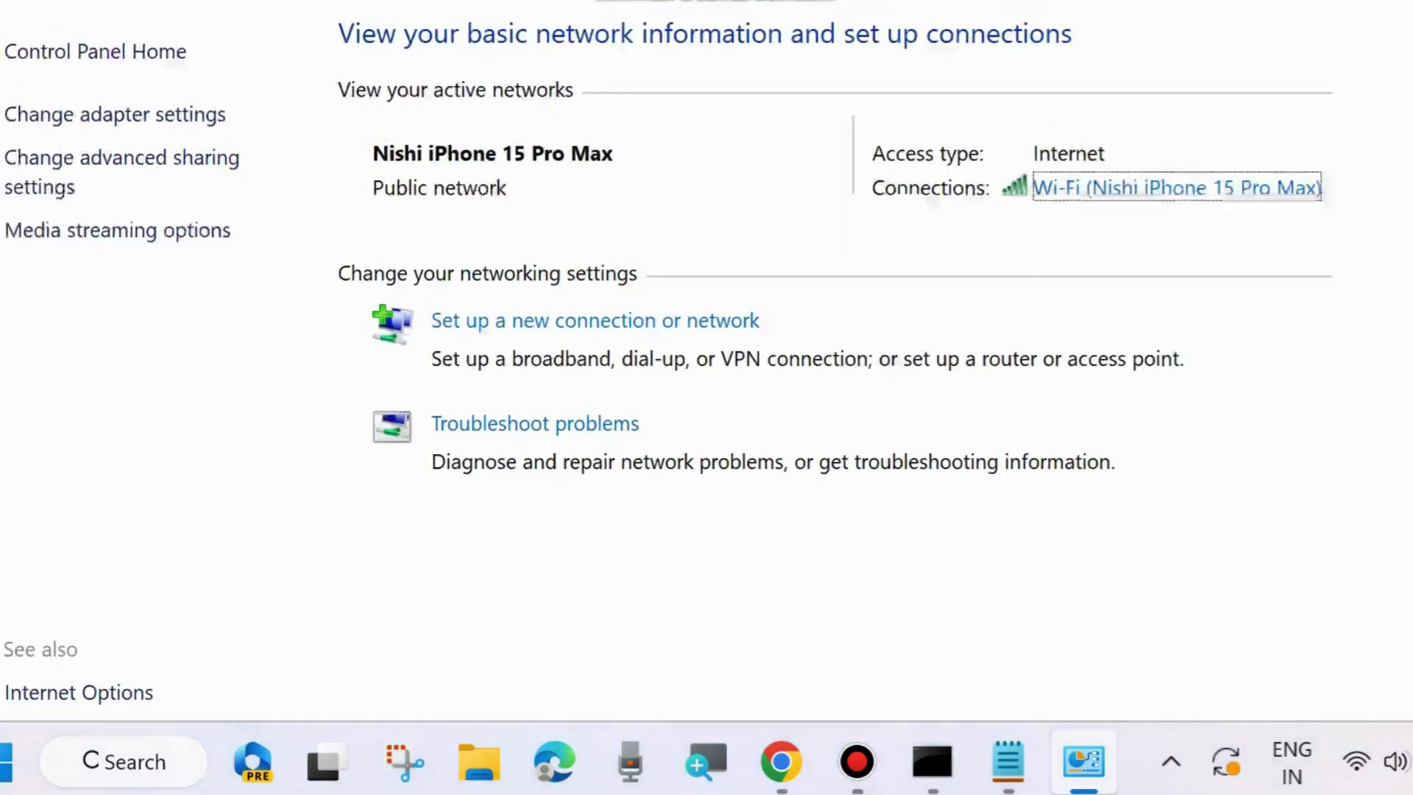
left_click_drag(935, 2, 924, 47)
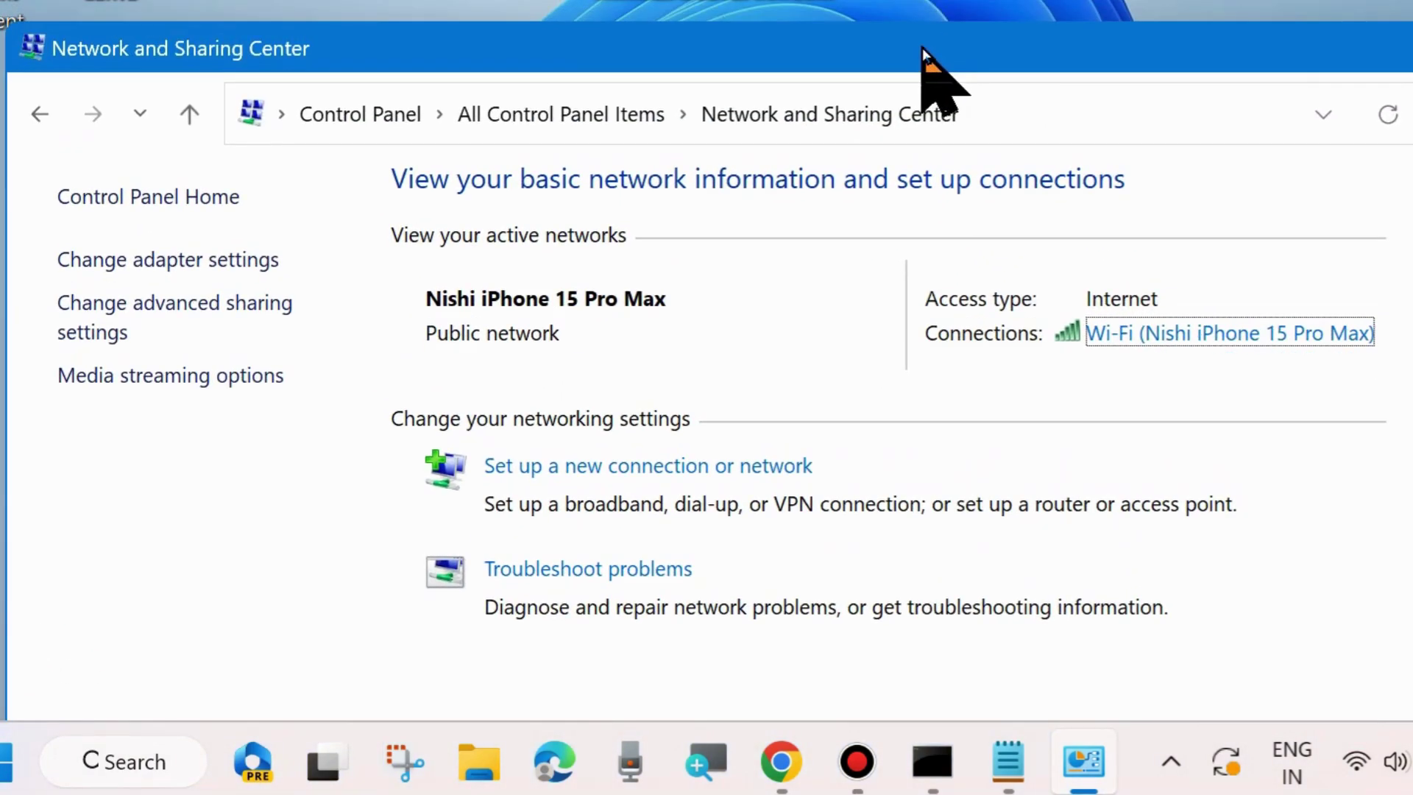
left_click(168, 263)
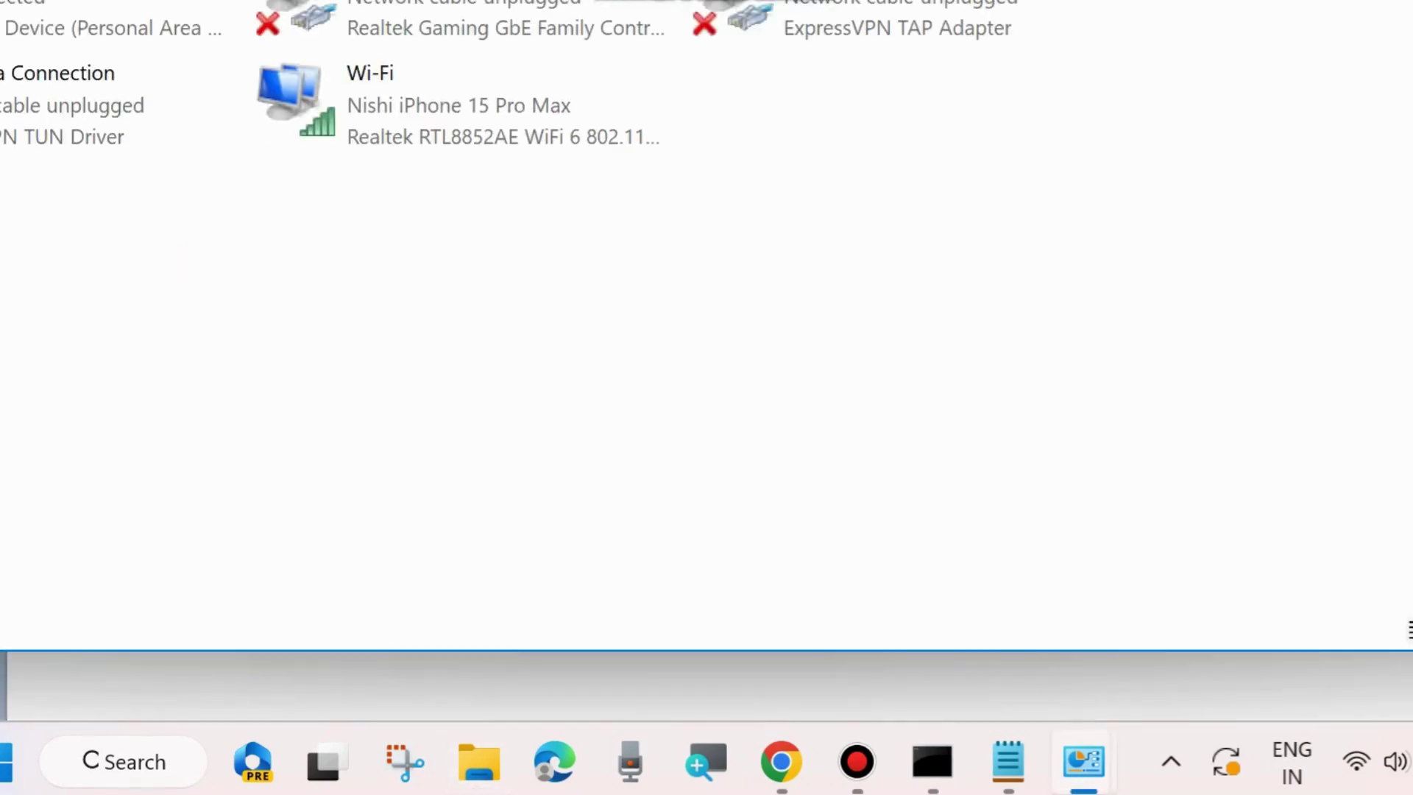
Step: Open Ethernet's Properties and the Internet Protocol Version 4 (TCP/IPv4) properties dialog
left_click_drag(545, 4, 729, 13)
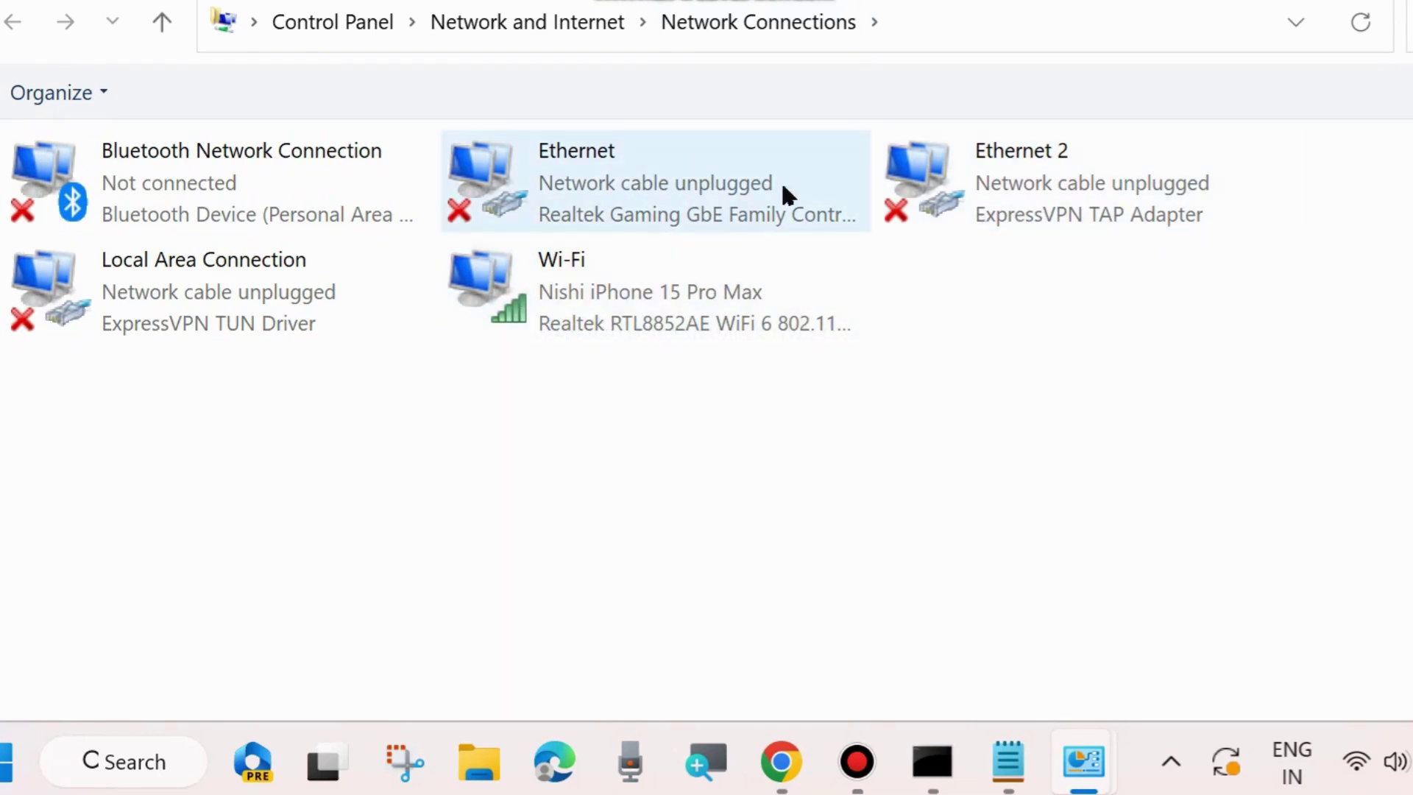
right_click(527, 153)
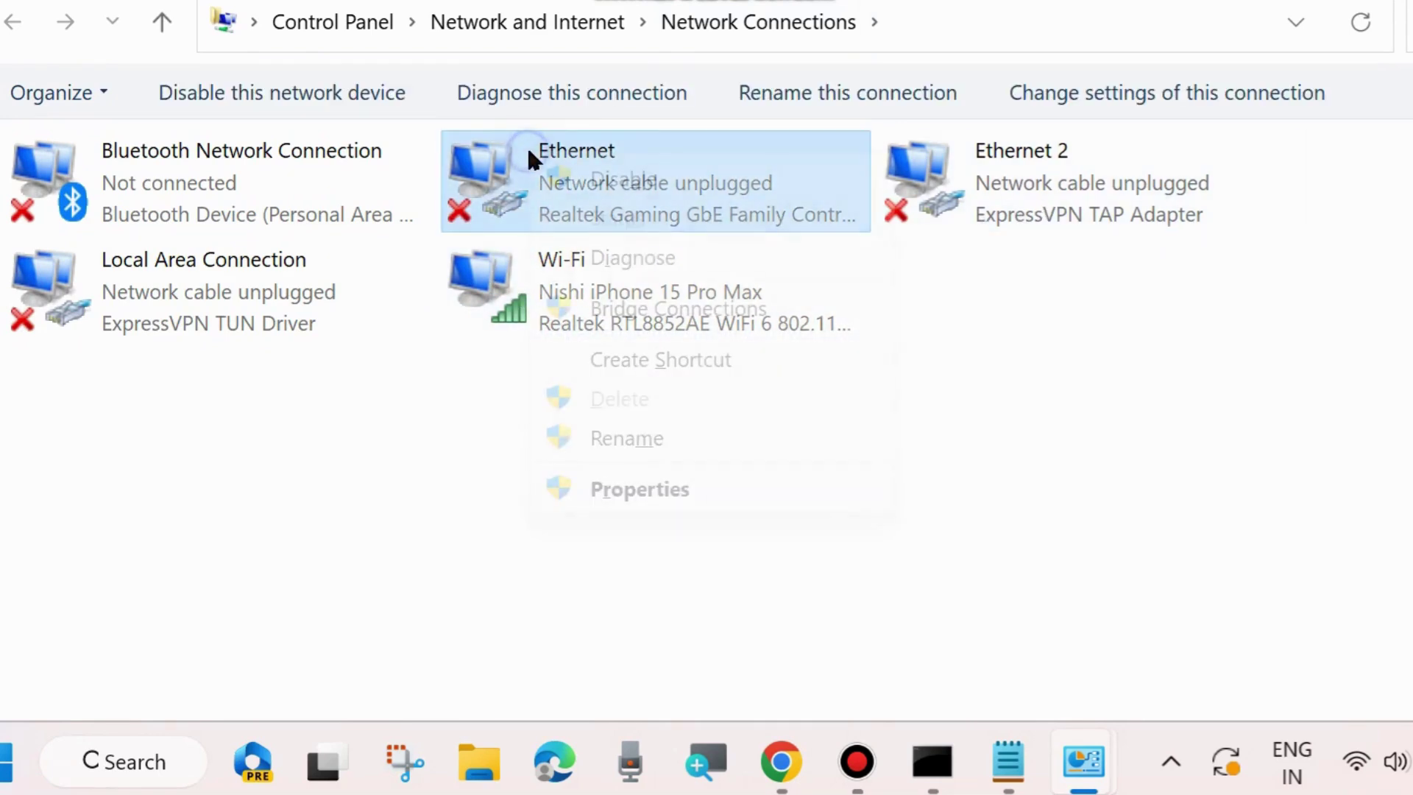
left_click(637, 490)
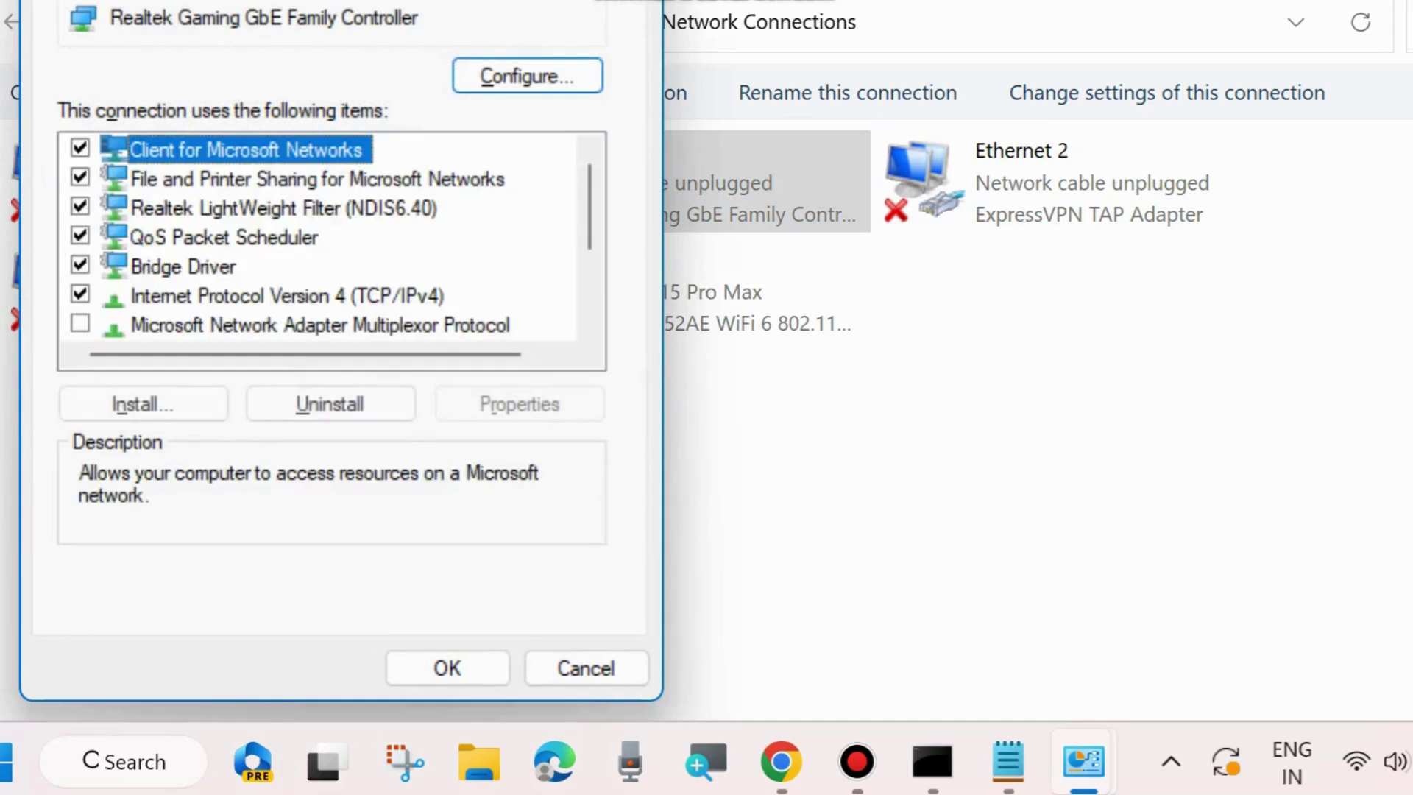
left_click_drag(500, 0, 807, 38)
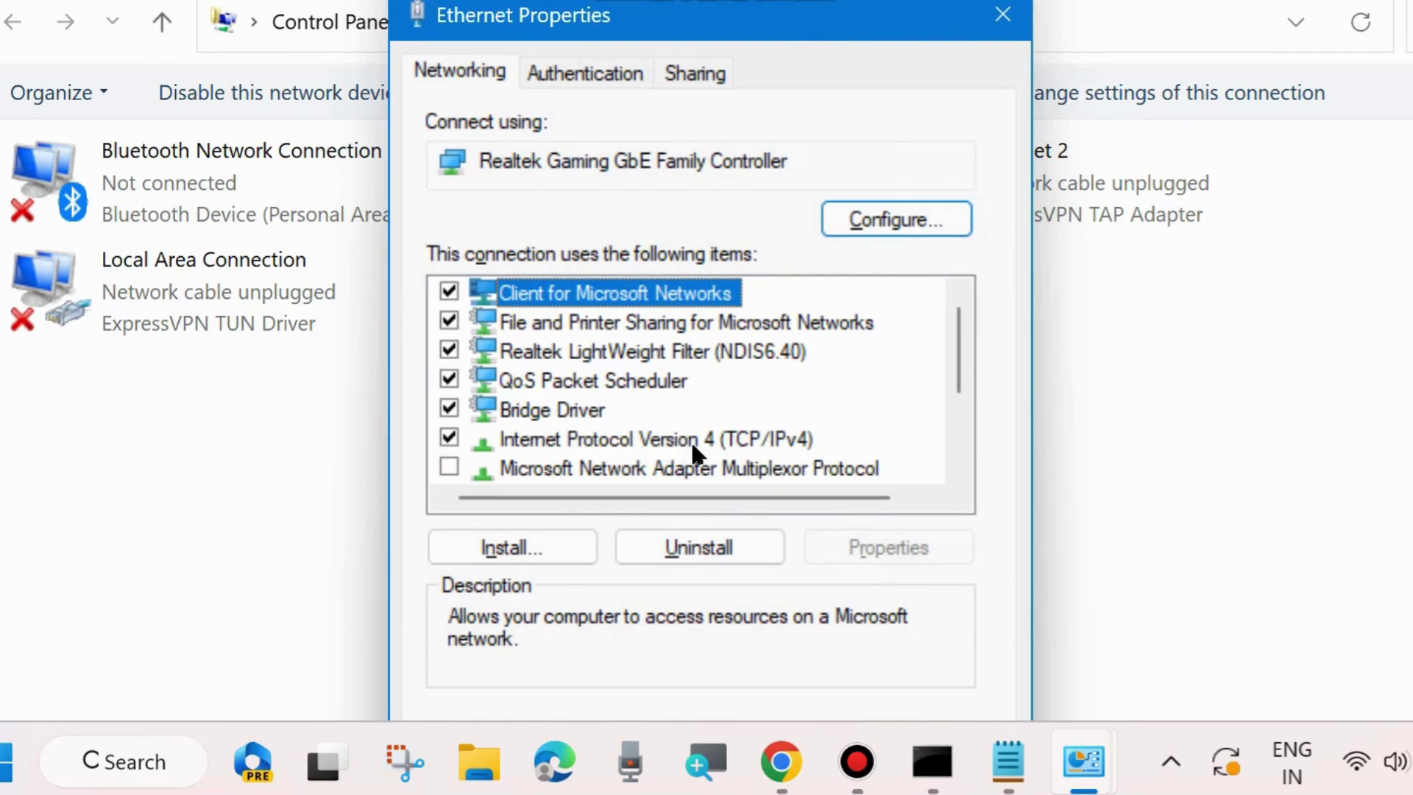
left_click(658, 439)
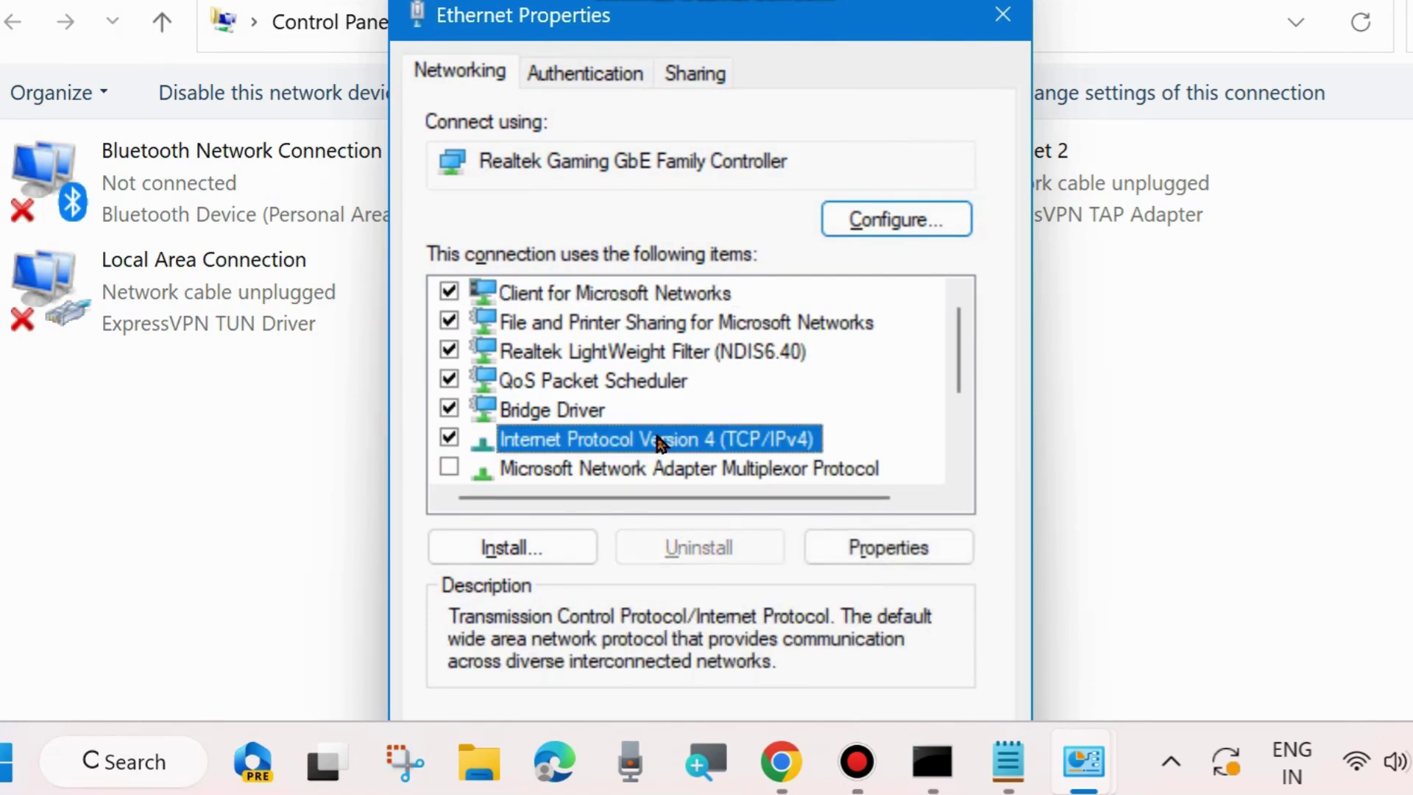
left_click(886, 550)
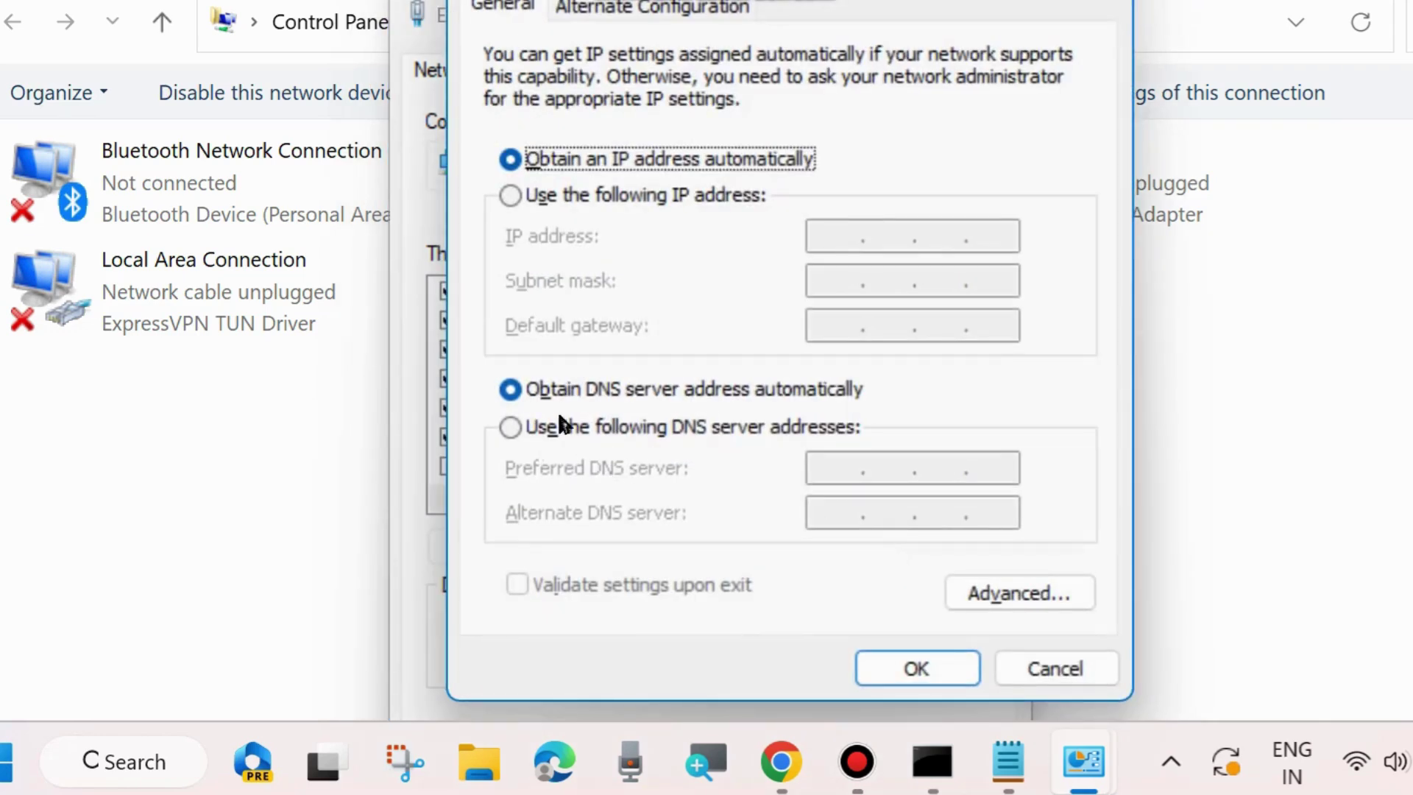
Step: Enter manual DNS servers: preferred 8.8.8.8 and alternate 8.8.4.4
left_click(511, 427)
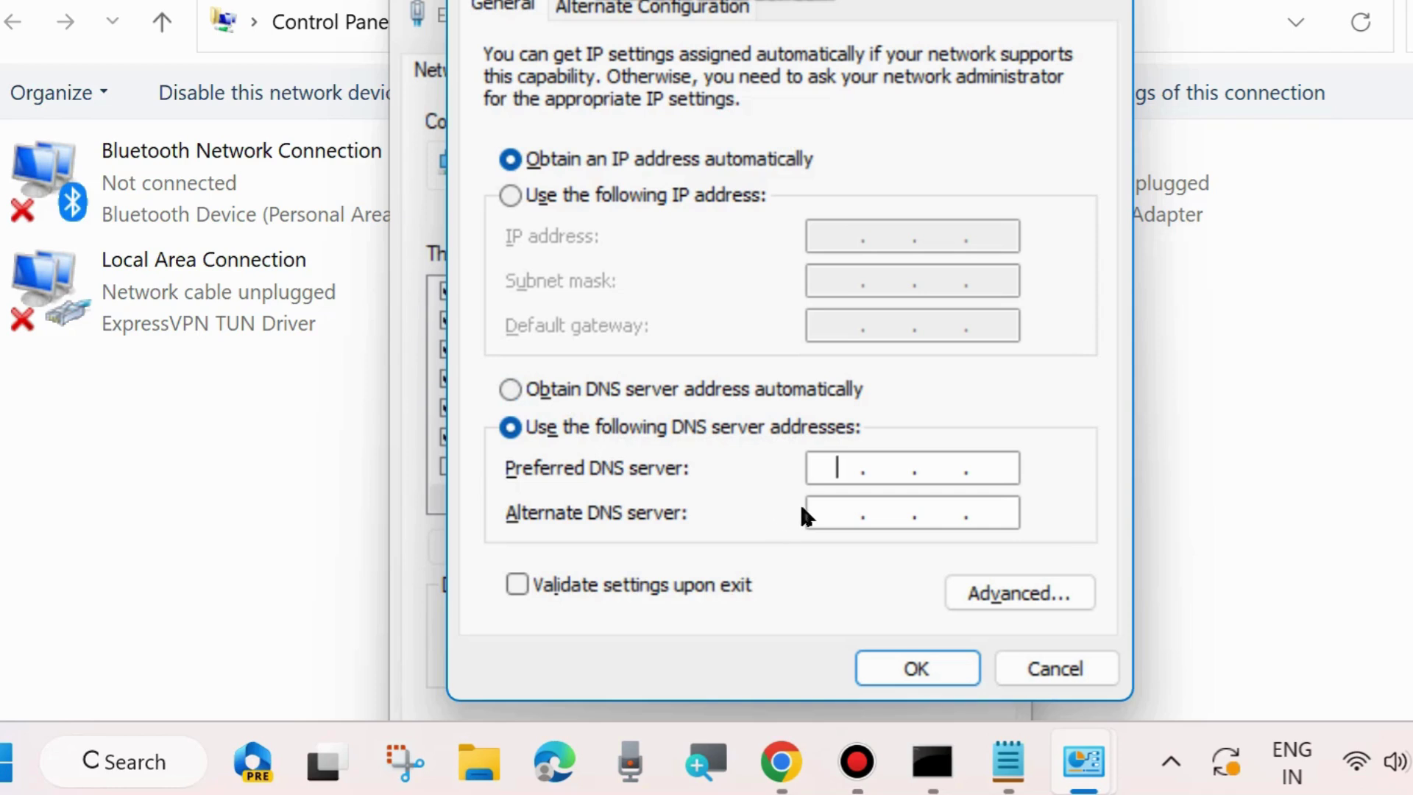
type("8")
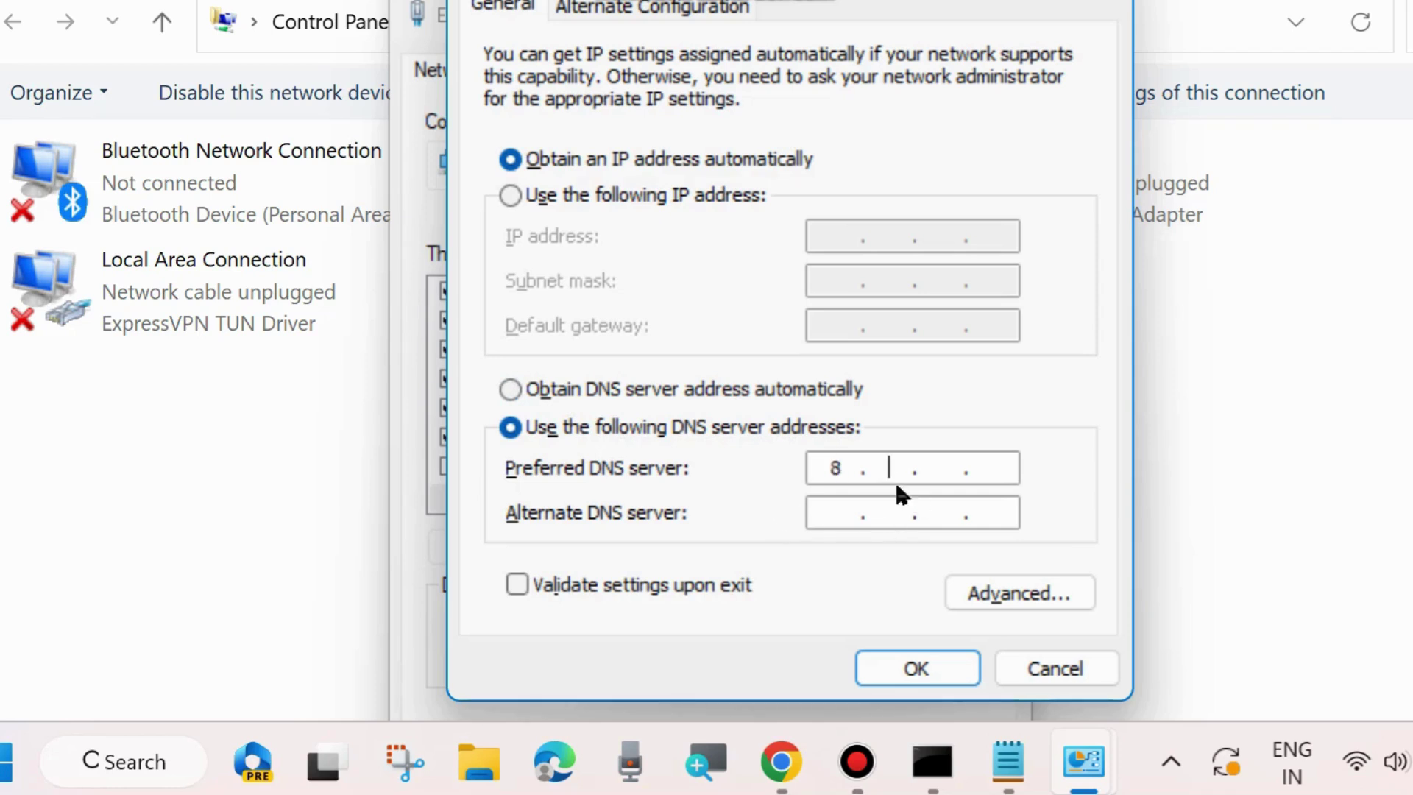
type(".8.8.8")
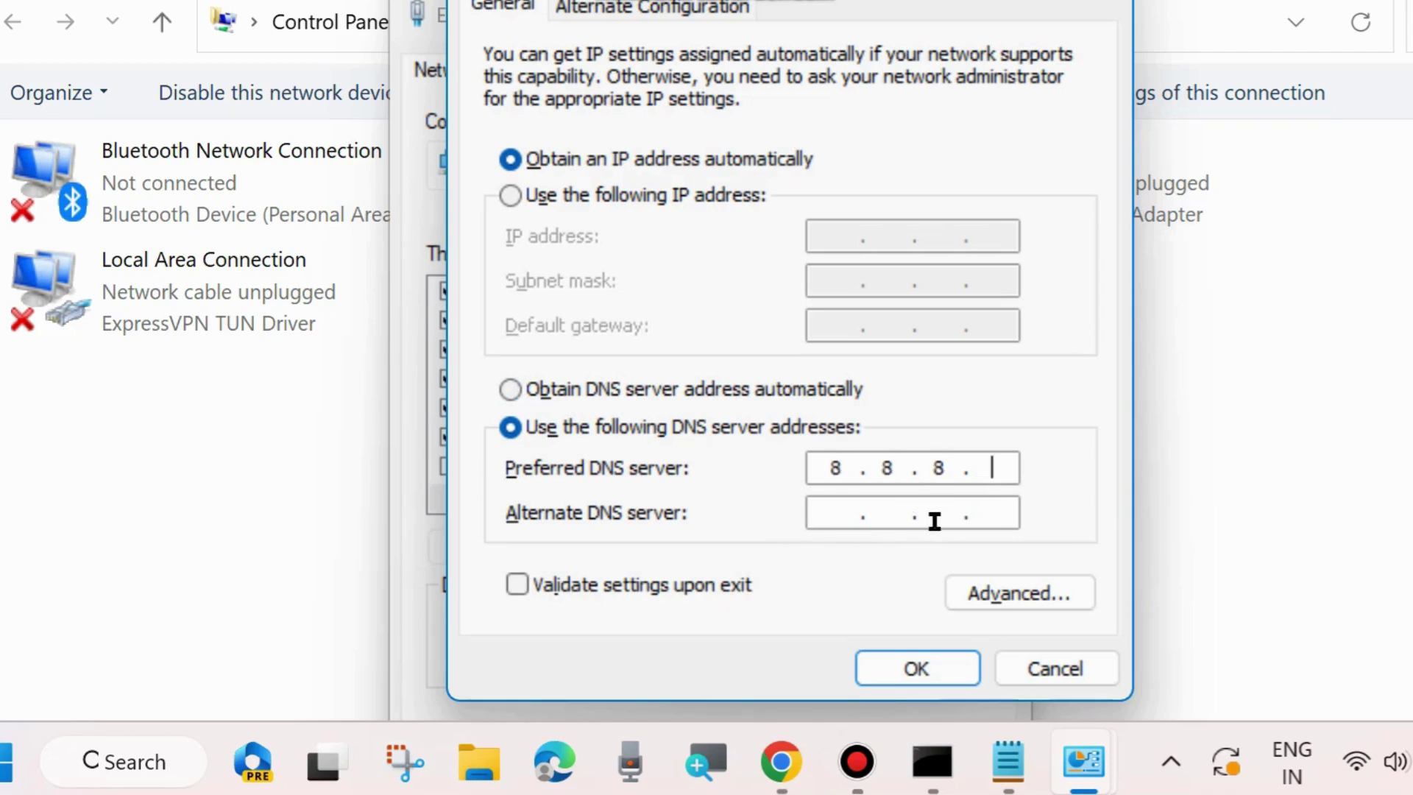
left_click(829, 513)
type("8.8.4.4")
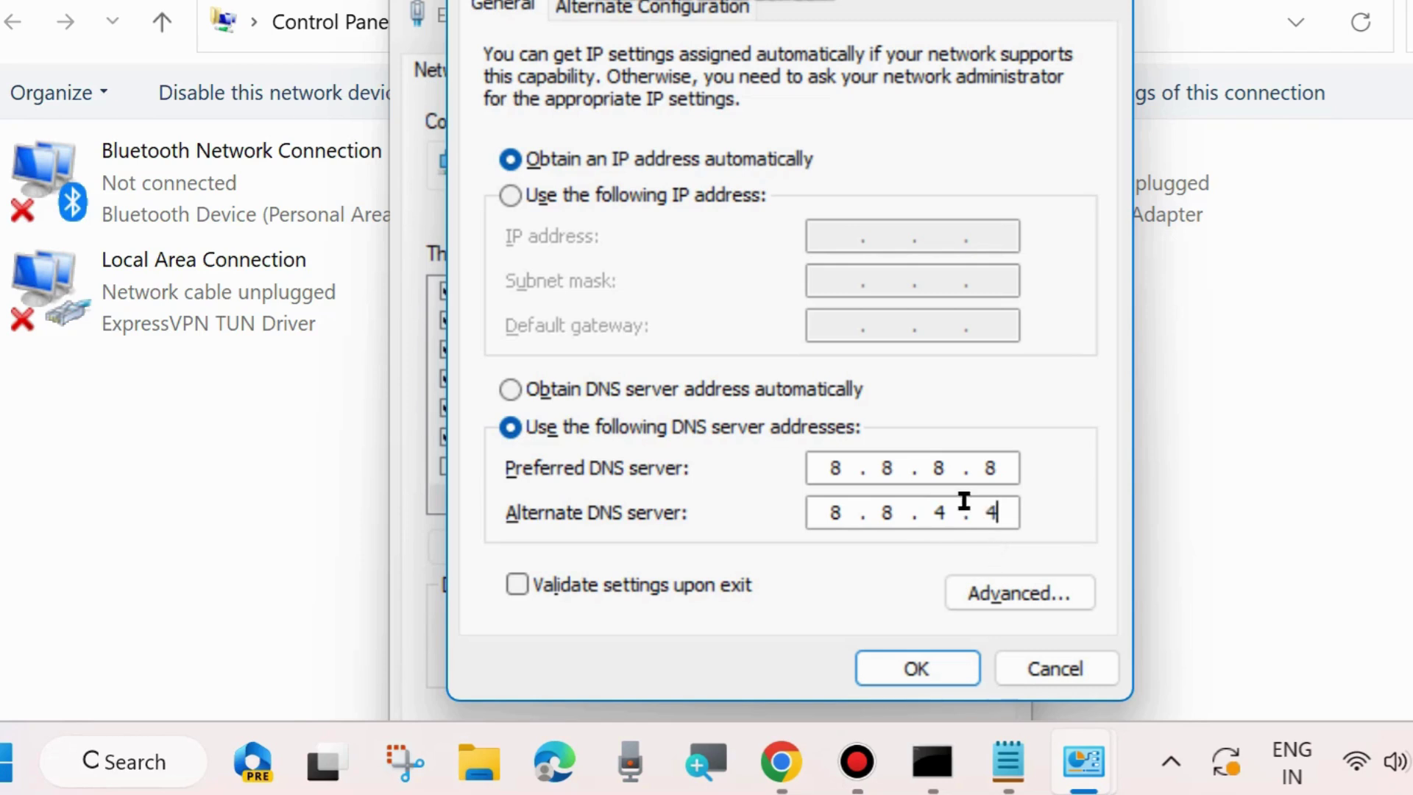